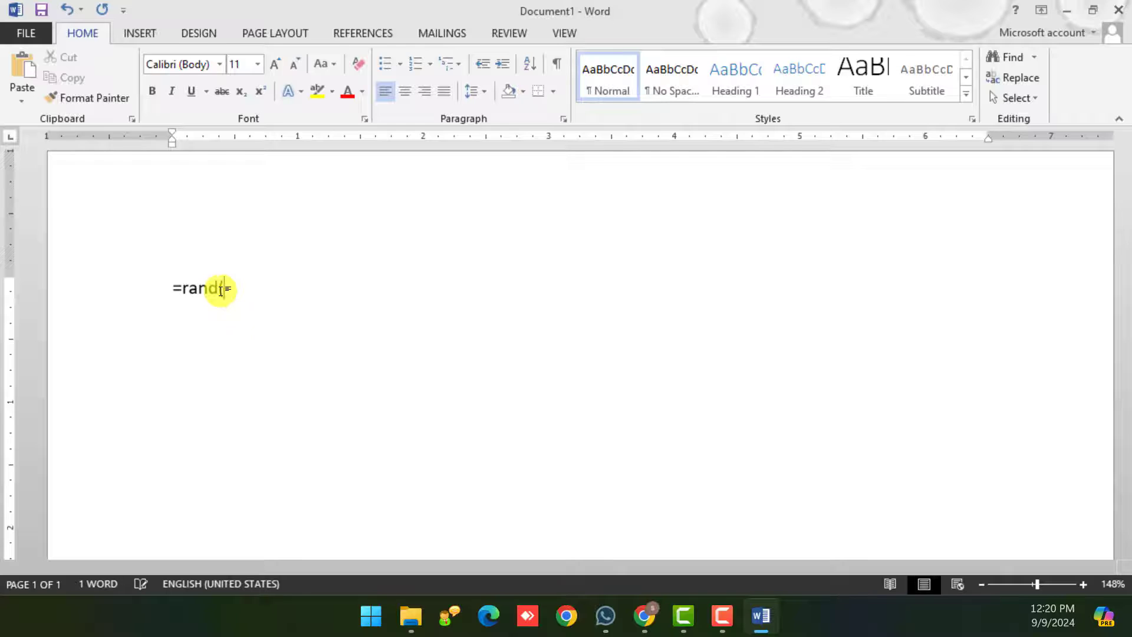
- Generate sample paragraphs with the rand function and add the title "Computer" above them in the Heading 1 style
{"action": "key", "text": "Return"}
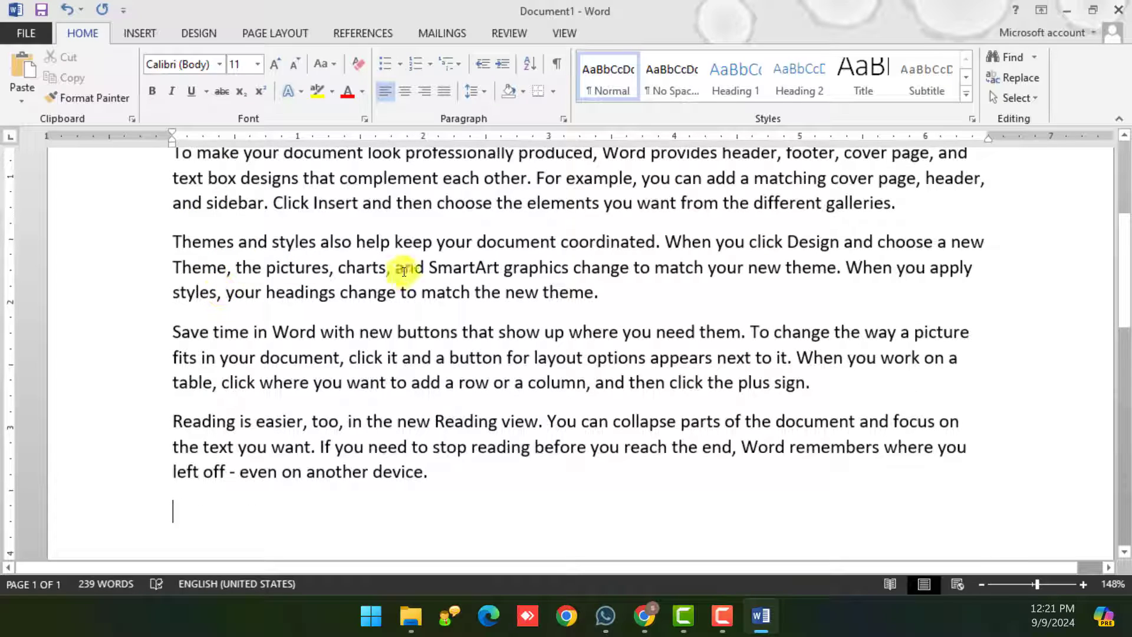
{"action": "scroll", "coordinate": [404, 271], "scroll_direction": "up", "scroll_amount": 5}
{"action": "left_click", "coordinate": [173, 308]}
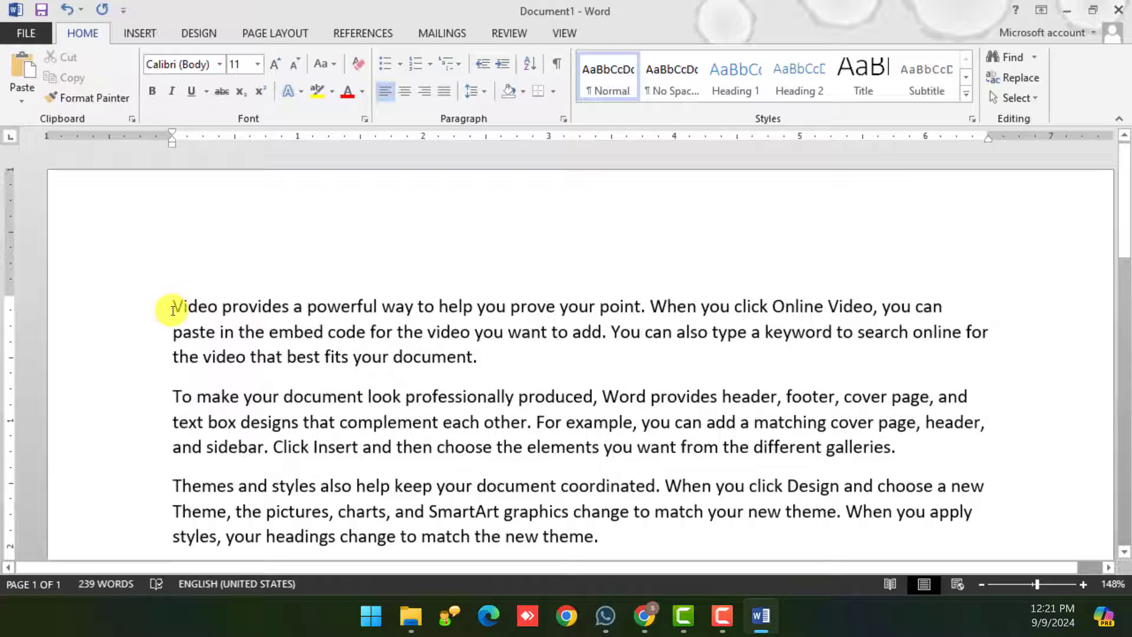
{"action": "key", "text": "Return"}
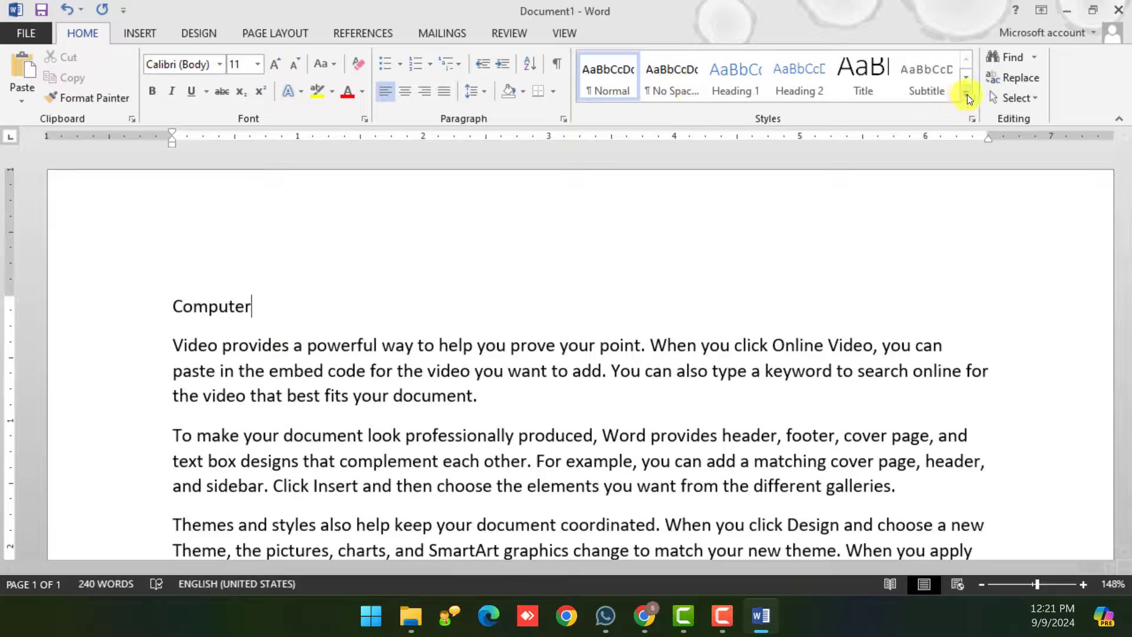
{"action": "left_click", "coordinate": [967, 97]}
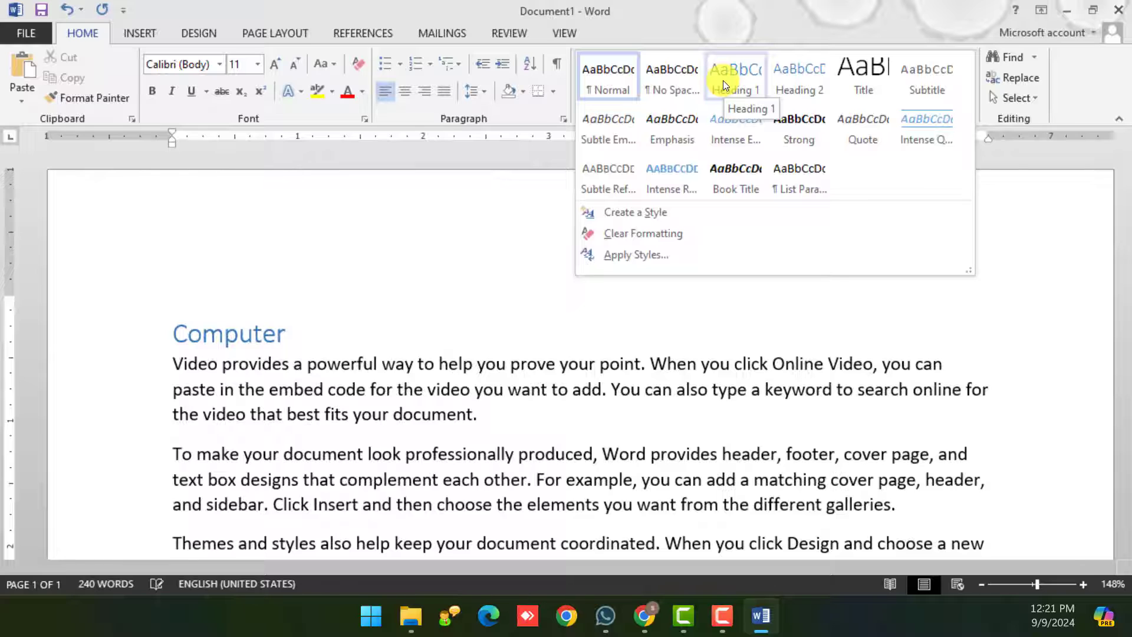
{"action": "left_click", "coordinate": [723, 80]}
- Add the heading "Hardware" after the second paragraph and apply the Heading 2 style to it
{"action": "scroll", "coordinate": [442, 384], "scroll_direction": "down", "scroll_amount": 3}
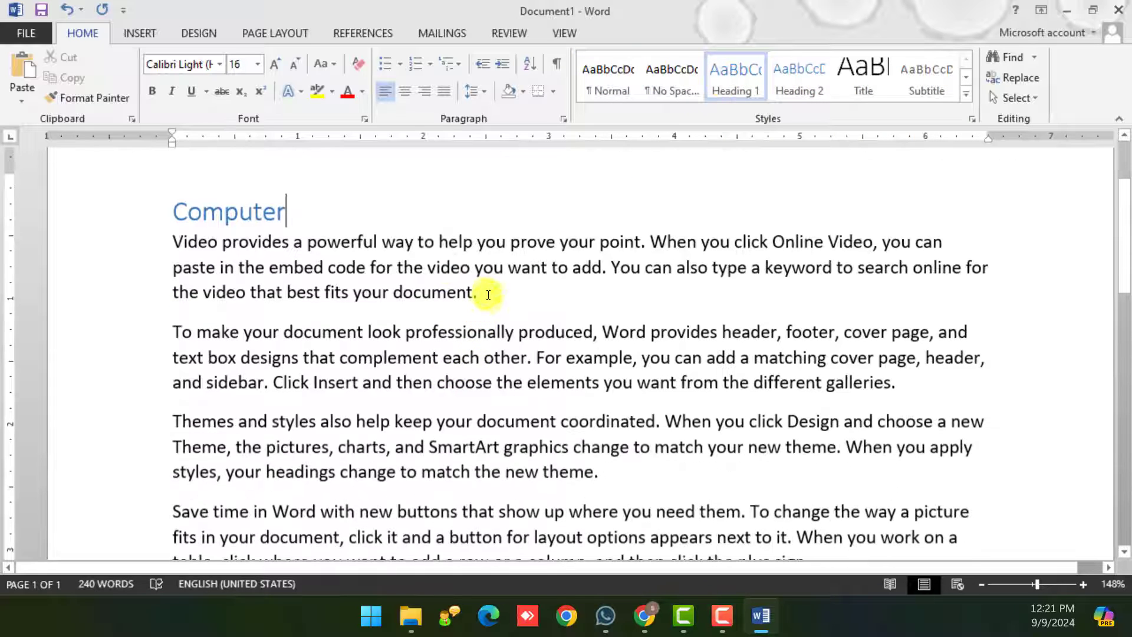
{"action": "left_click", "coordinate": [488, 295]}
{"action": "left_click", "coordinate": [901, 383]}
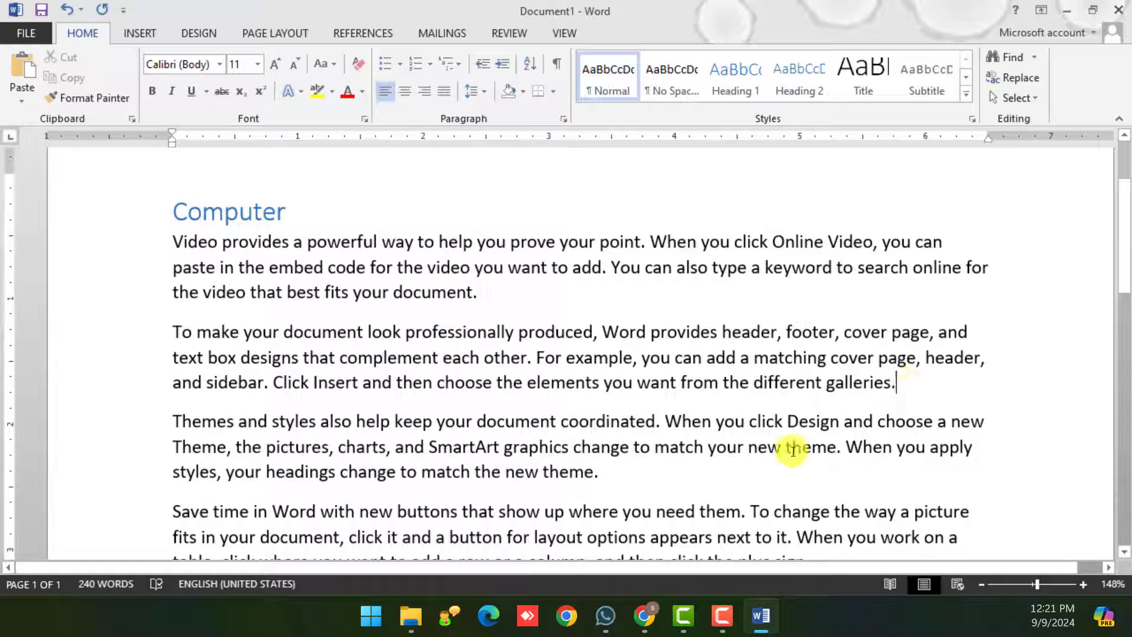
{"action": "key", "text": "Return"}
{"action": "type", "text": "Hardware"}
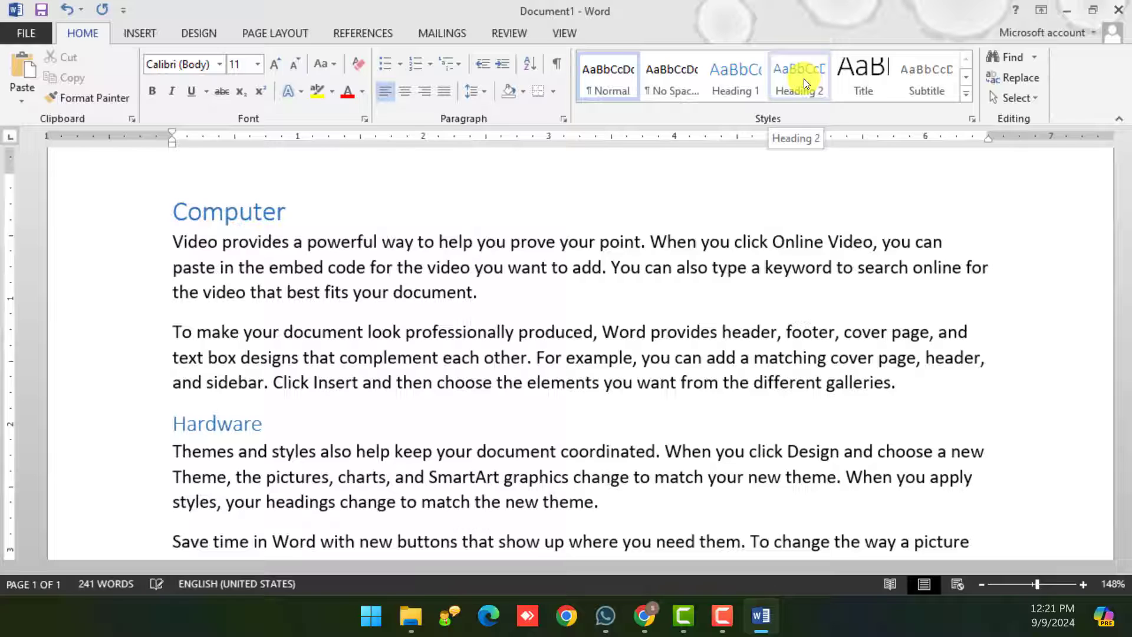
{"action": "left_click", "coordinate": [804, 79]}
- Add the heading "Software" before the paragraph starting "Reading is easier" and apply the Heading 3 style to it
{"action": "scroll", "coordinate": [247, 485], "scroll_direction": "down", "scroll_amount": 1}
{"action": "scroll", "coordinate": [253, 458], "scroll_direction": "down", "scroll_amount": 3}
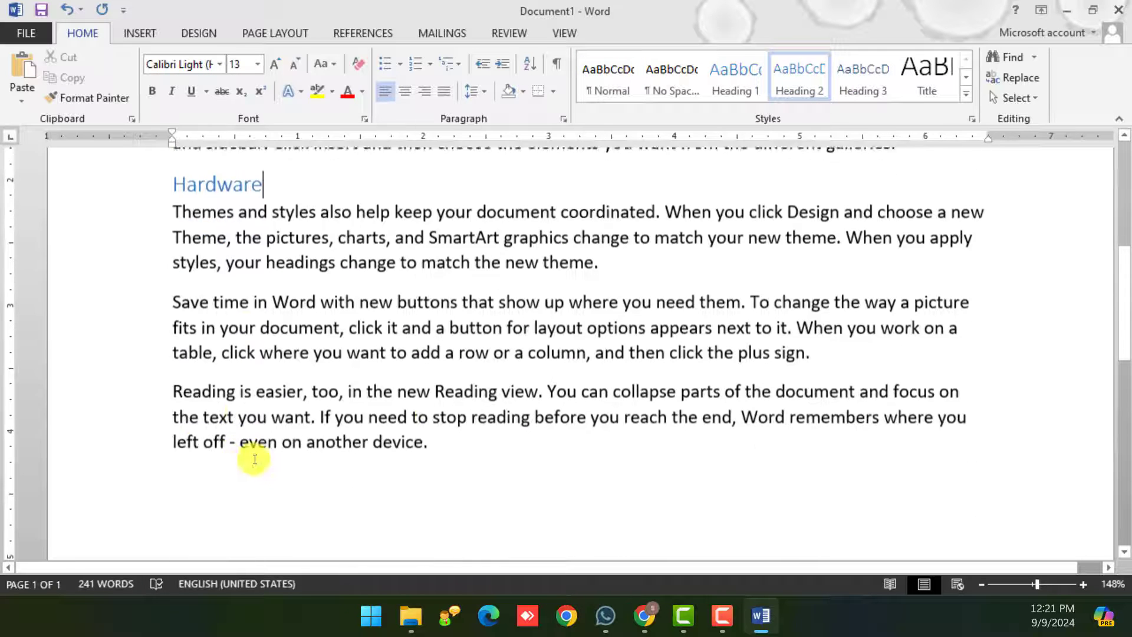
{"action": "scroll", "coordinate": [849, 430], "scroll_direction": "up", "scroll_amount": 1}
{"action": "left_click", "coordinate": [875, 407]}
{"action": "key", "text": "Return"}
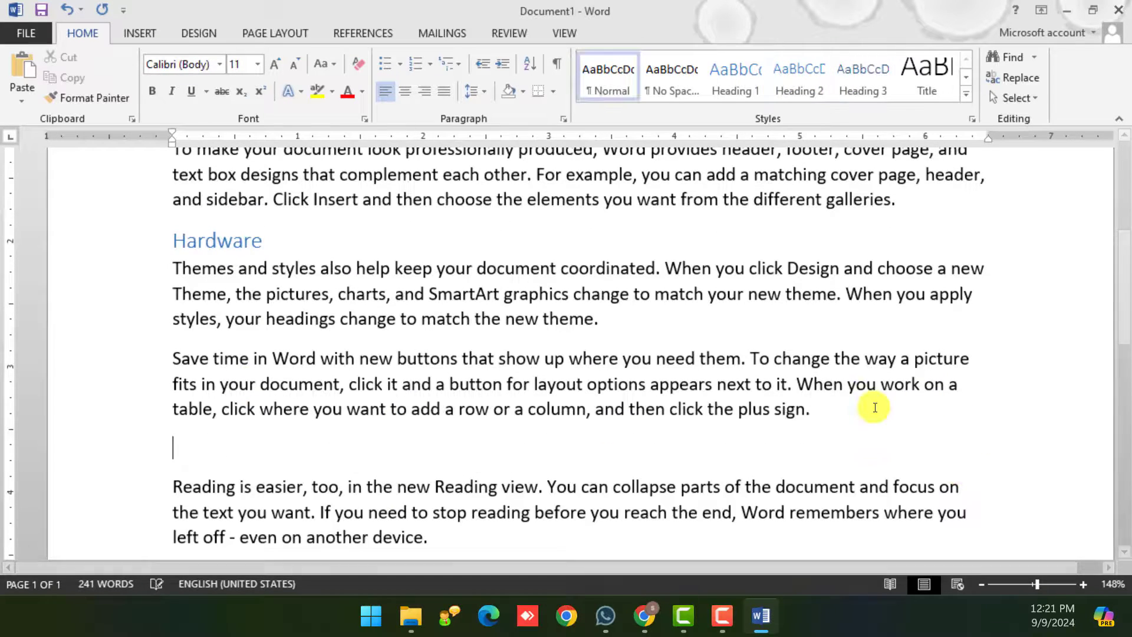
{"action": "type", "text": "Software"}
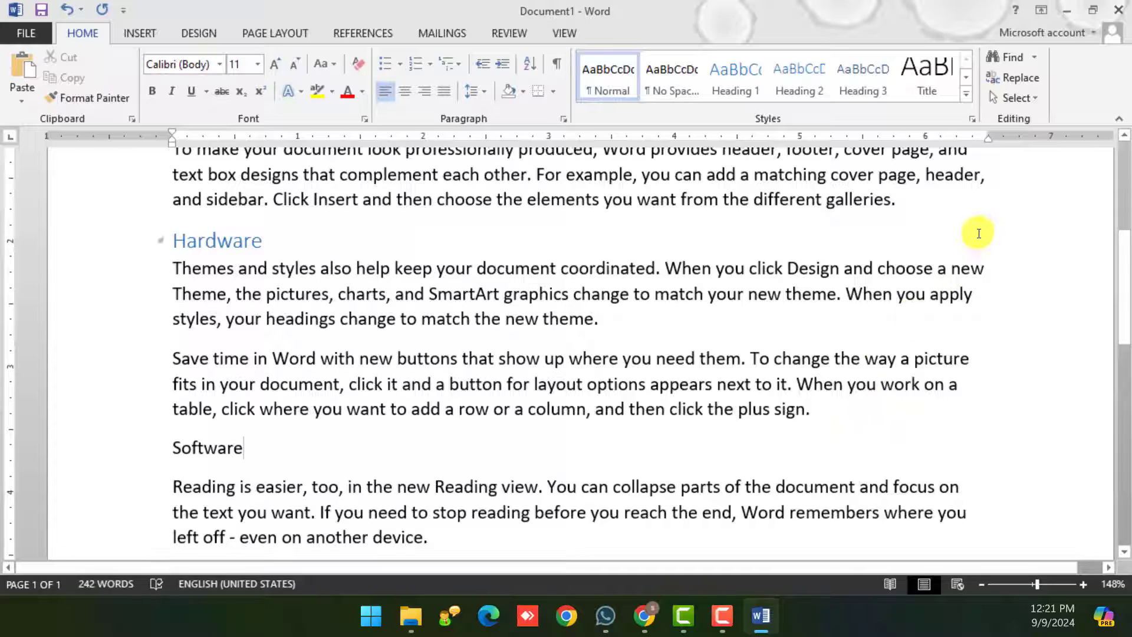
{"action": "left_click", "coordinate": [867, 82]}
- Insert the qrcode picture from the Pictures folder at the end of the first paragraph under Computer
{"action": "scroll", "coordinate": [181, 443], "scroll_direction": "up", "scroll_amount": 4}
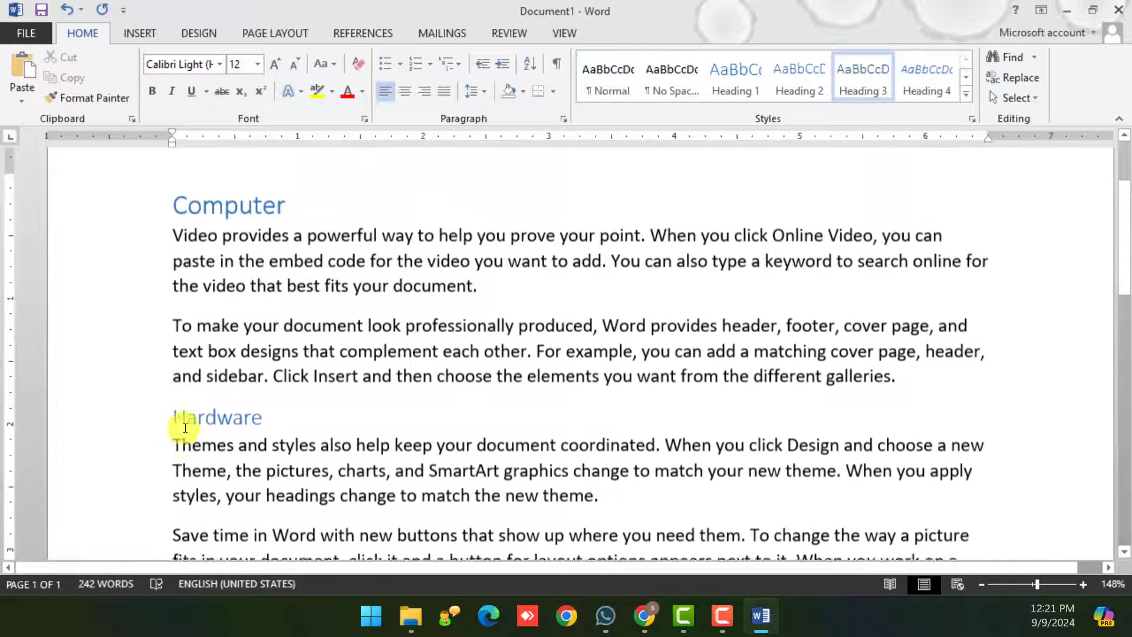
{"action": "scroll", "coordinate": [232, 379], "scroll_direction": "down", "scroll_amount": 4}
{"action": "scroll", "coordinate": [285, 374], "scroll_direction": "up", "scroll_amount": 2}
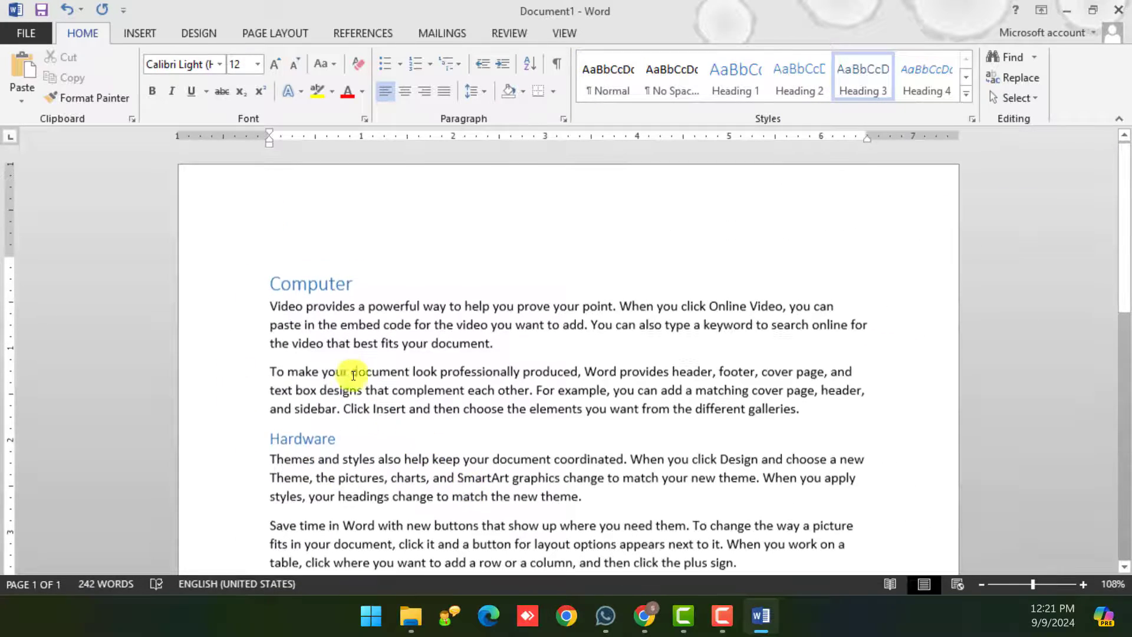
{"action": "left_click", "coordinate": [565, 367]}
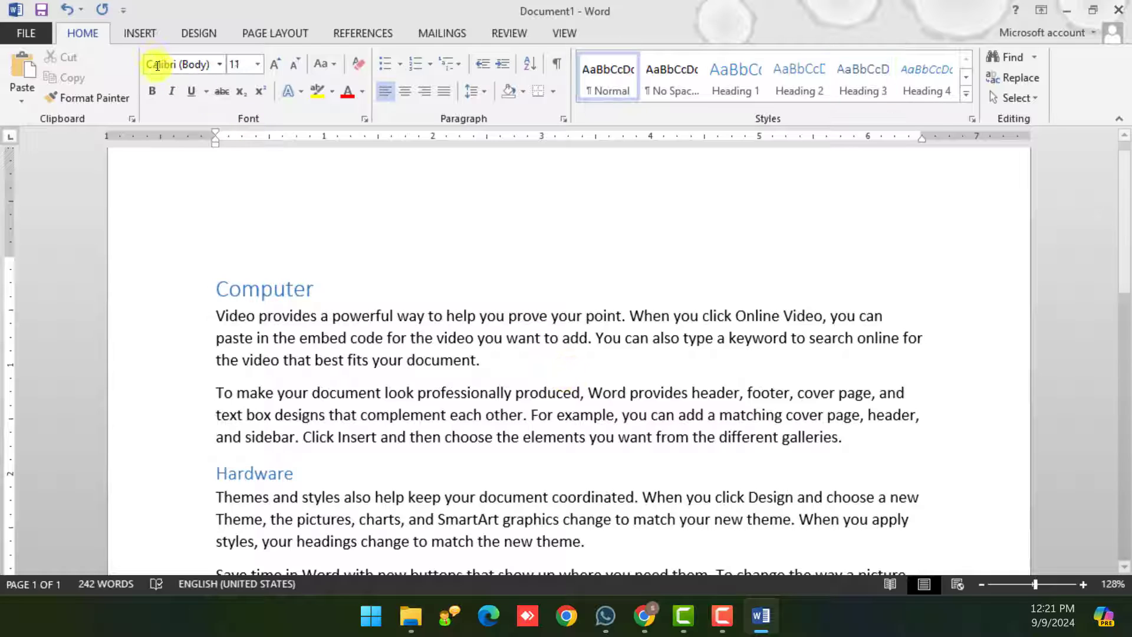
{"action": "left_click", "coordinate": [139, 33]}
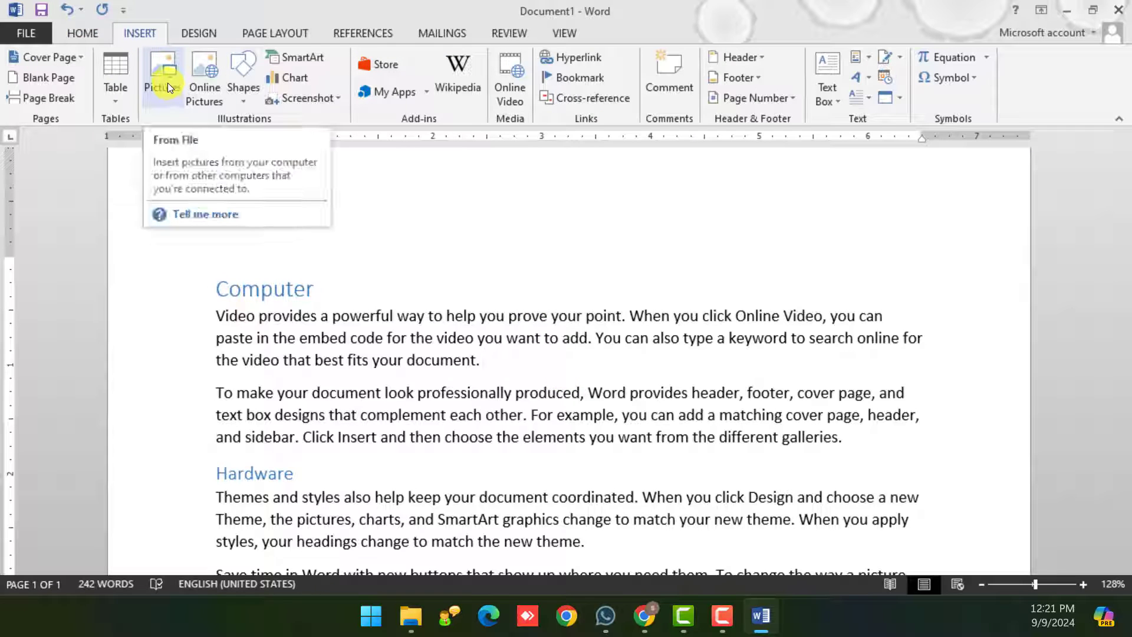
{"action": "left_click", "coordinate": [167, 82]}
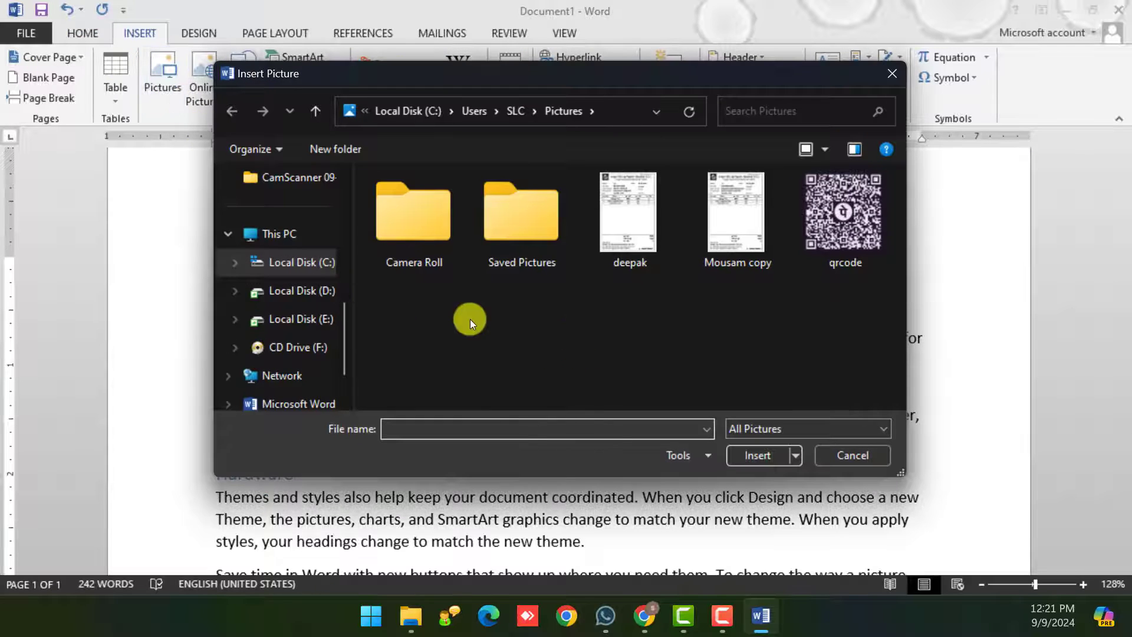
{"action": "scroll", "coordinate": [287, 349], "scroll_direction": "up", "scroll_amount": 2}
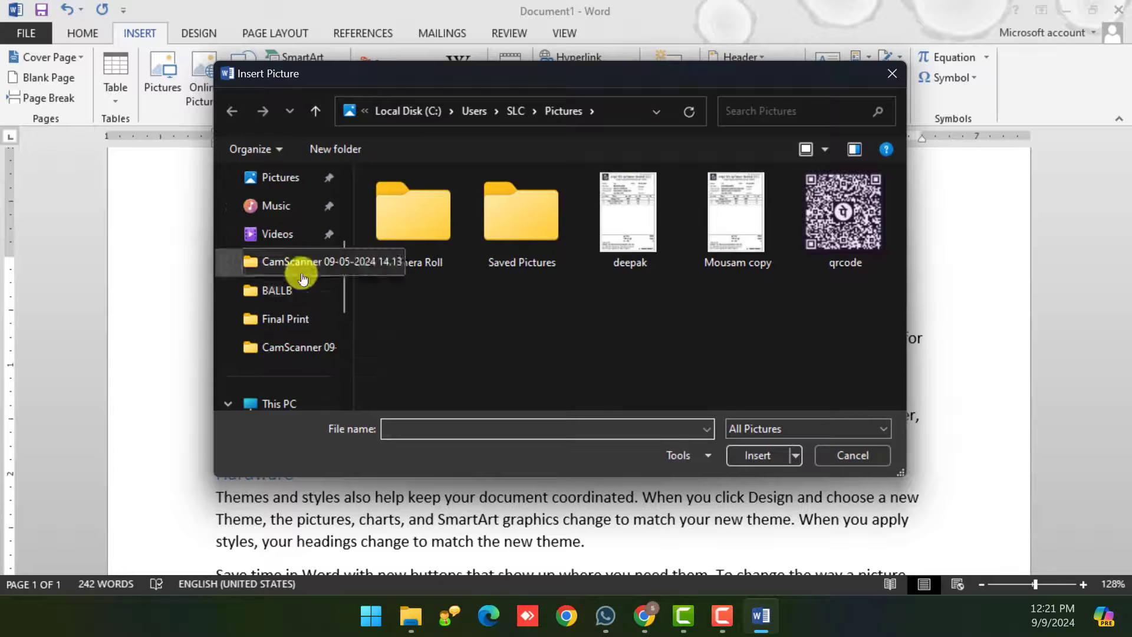
{"action": "scroll", "coordinate": [297, 295], "scroll_direction": "down", "scroll_amount": 6}
{"action": "scroll", "coordinate": [300, 318], "scroll_direction": "up", "scroll_amount": 6}
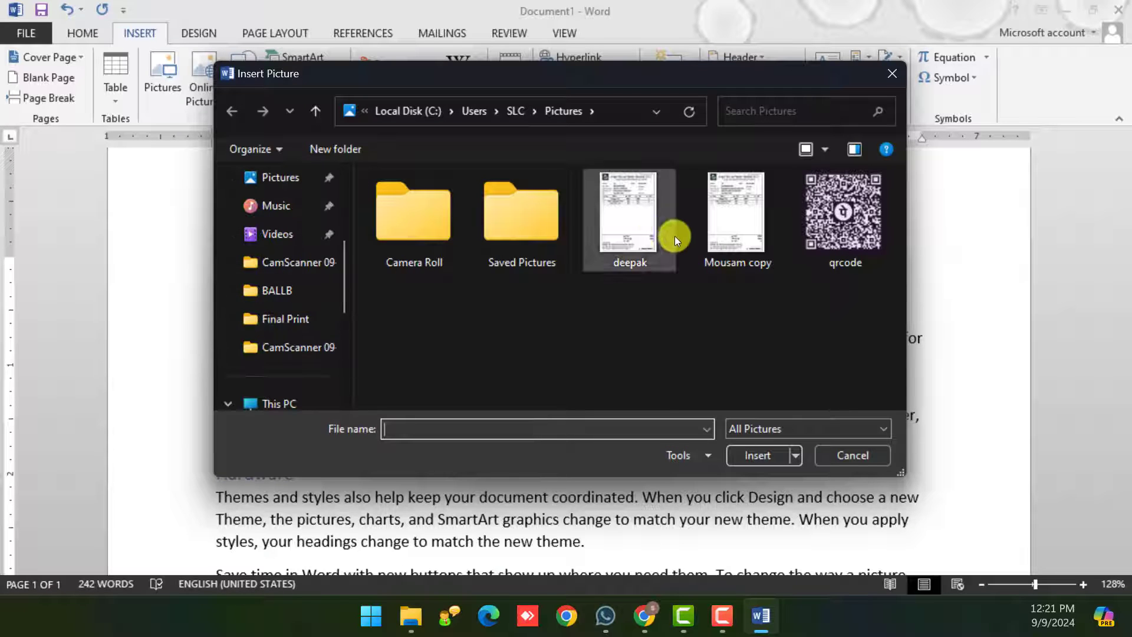
{"action": "left_click", "coordinate": [814, 239]}
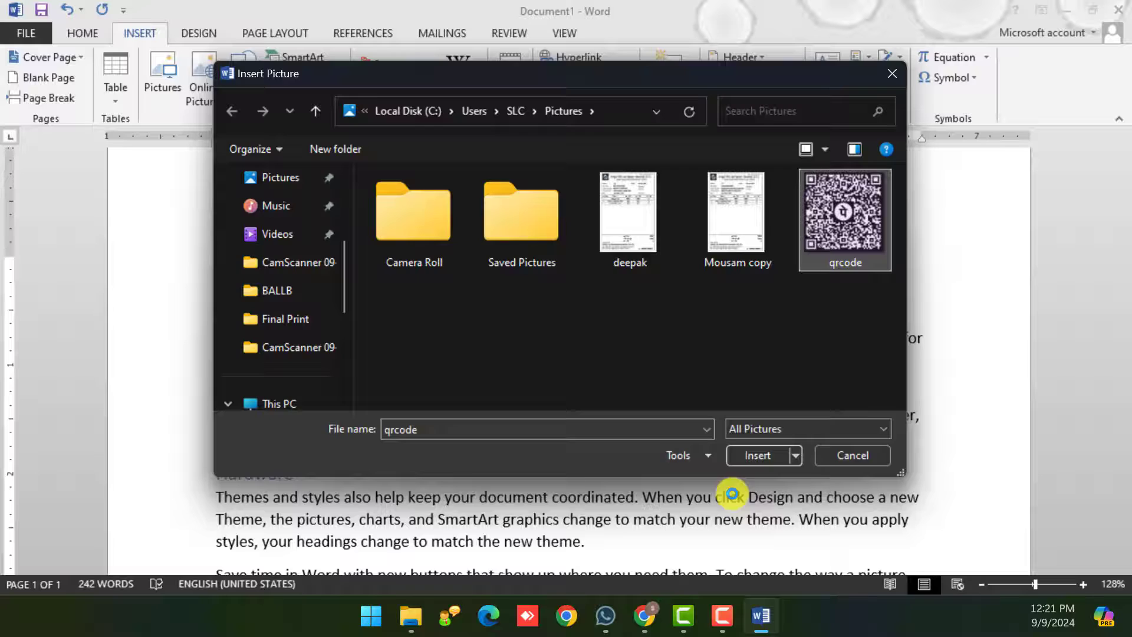
{"action": "left_click", "coordinate": [752, 457]}
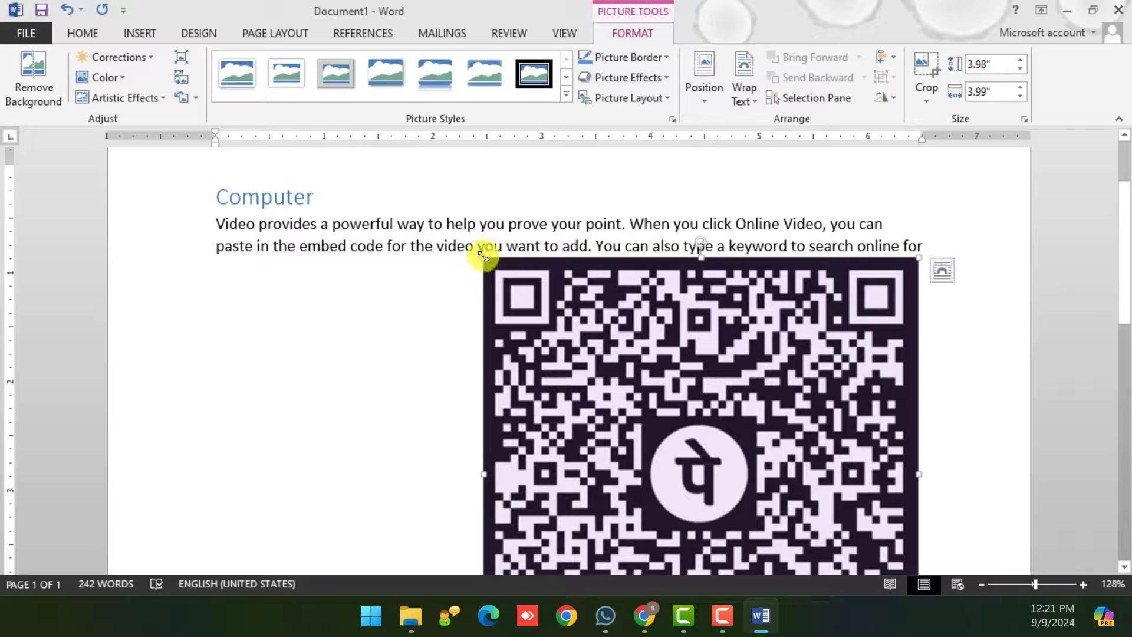
- Shrink the QR code picture to about 1.66" by 1.66" and make the text wrap around both of its sides
{"action": "left_click_drag", "start_coordinate": [482, 257], "coordinate": [665, 438]}
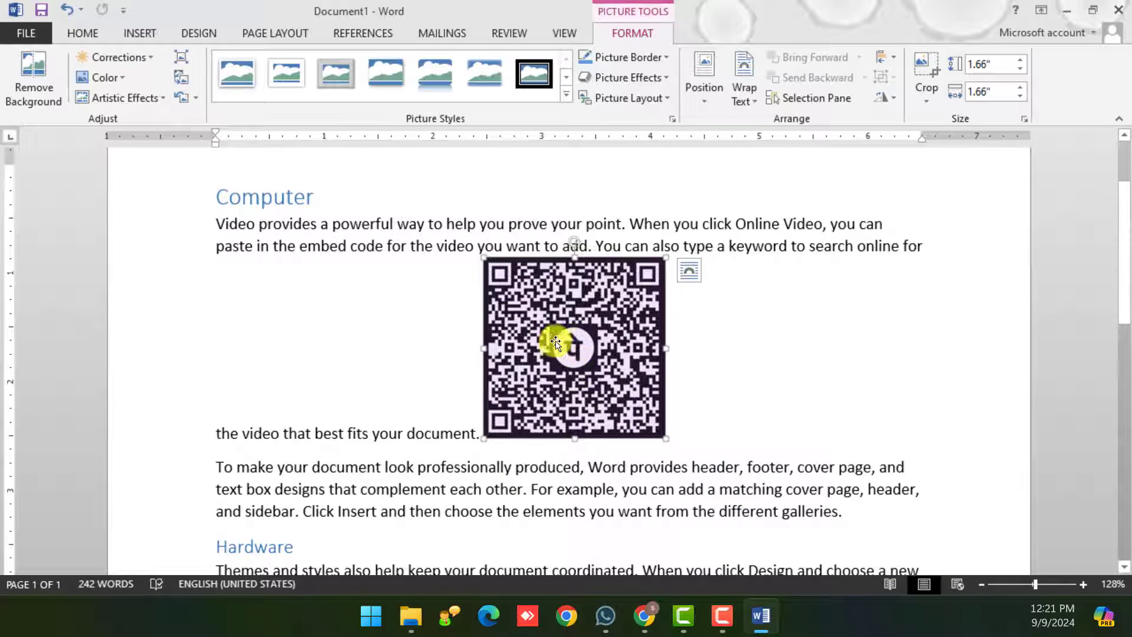
{"action": "left_click", "coordinate": [740, 90]}
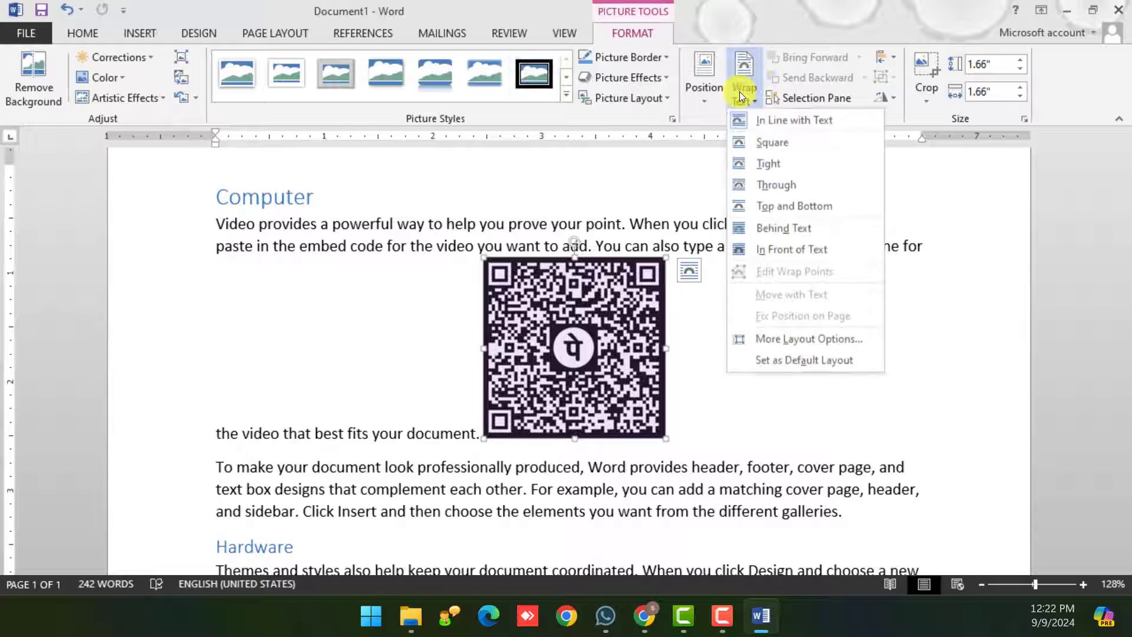
{"action": "key", "text": "Escape"}
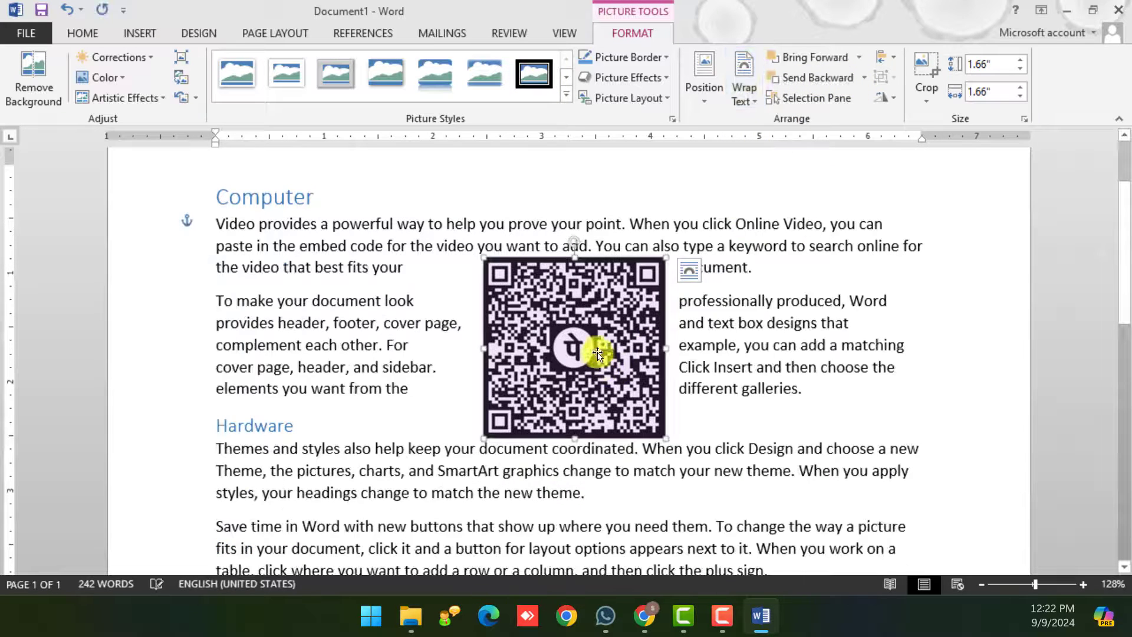
- Move the QR code picture to the right of the Computer paragraphs and apply a tilted perspective style with rounded corners
{"action": "left_click_drag", "start_coordinate": [599, 346], "coordinate": [844, 323]}
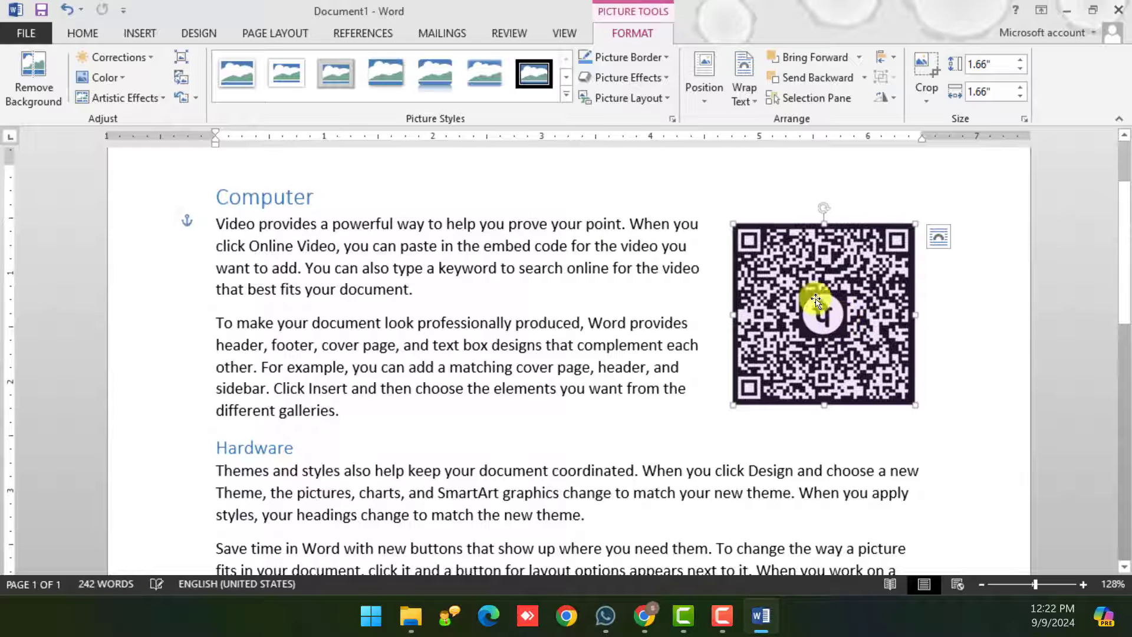
{"action": "left_click", "coordinate": [567, 94]}
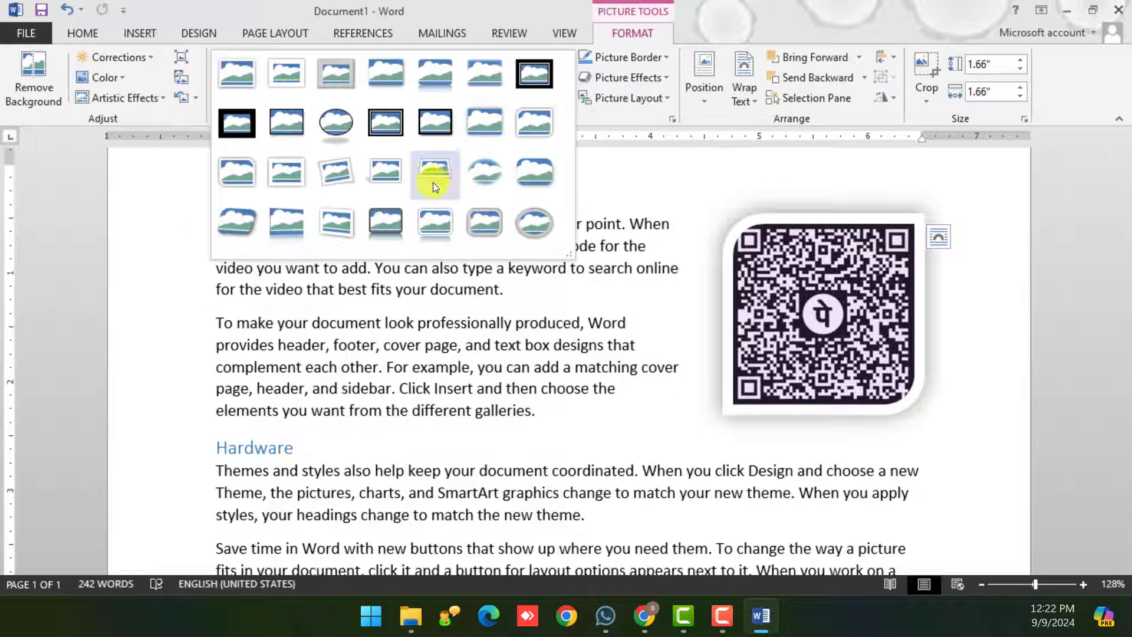
{"action": "left_click", "coordinate": [238, 222]}
- Draw a rounded rectangle about 1.19" high and 1.68" wide at the right of the Hardware paragraphs
{"action": "scroll", "coordinate": [491, 357], "scroll_direction": "down", "scroll_amount": 3}
{"action": "left_click", "coordinate": [661, 301]}
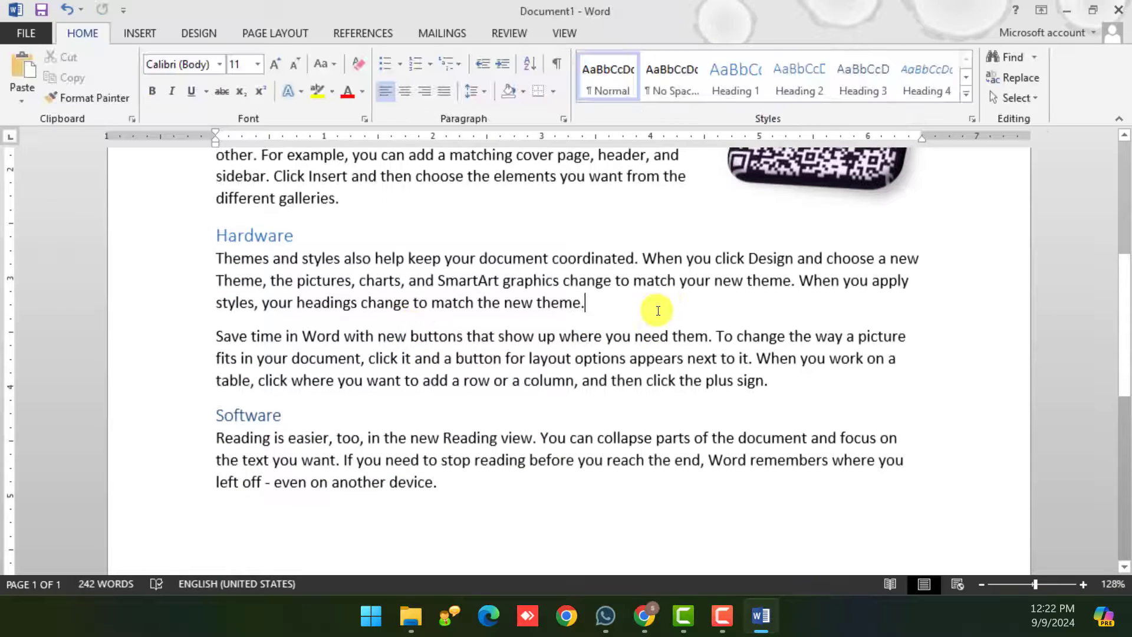
{"action": "left_click", "coordinate": [124, 37]}
{"action": "left_click", "coordinate": [248, 92]}
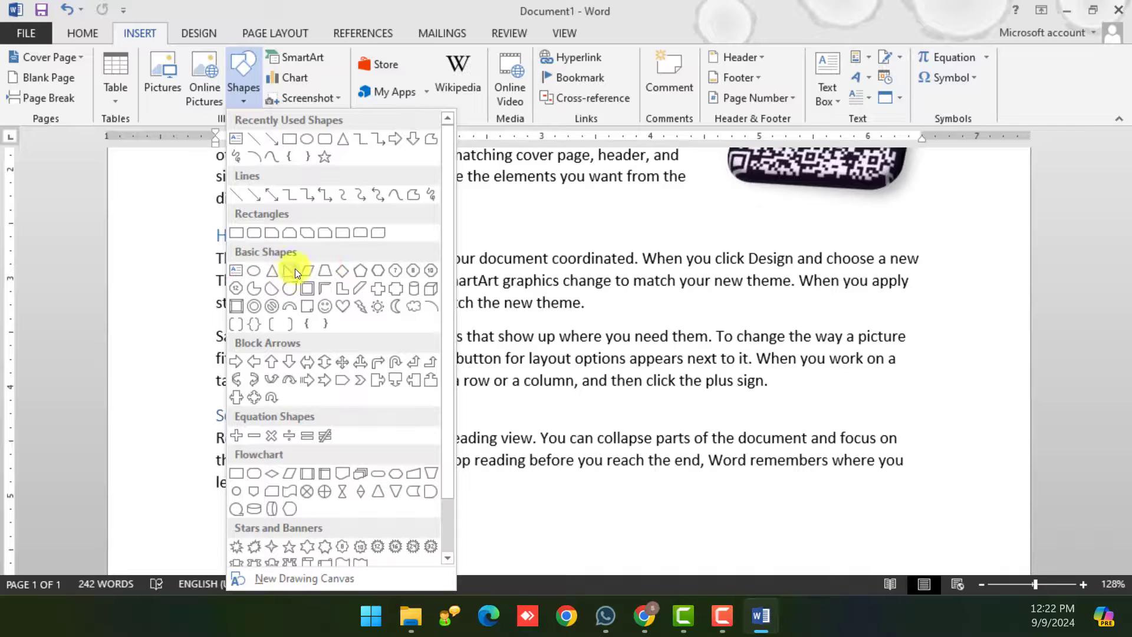
{"action": "left_click", "coordinate": [252, 237]}
{"action": "mouse_move", "coordinate": [725, 258]}
{"action": "left_mouse_down"}
{"action": "mouse_move", "coordinate": [900, 465]}
{"action": "mouse_move", "coordinate": [908, 388]}
{"action": "left_mouse_up"}
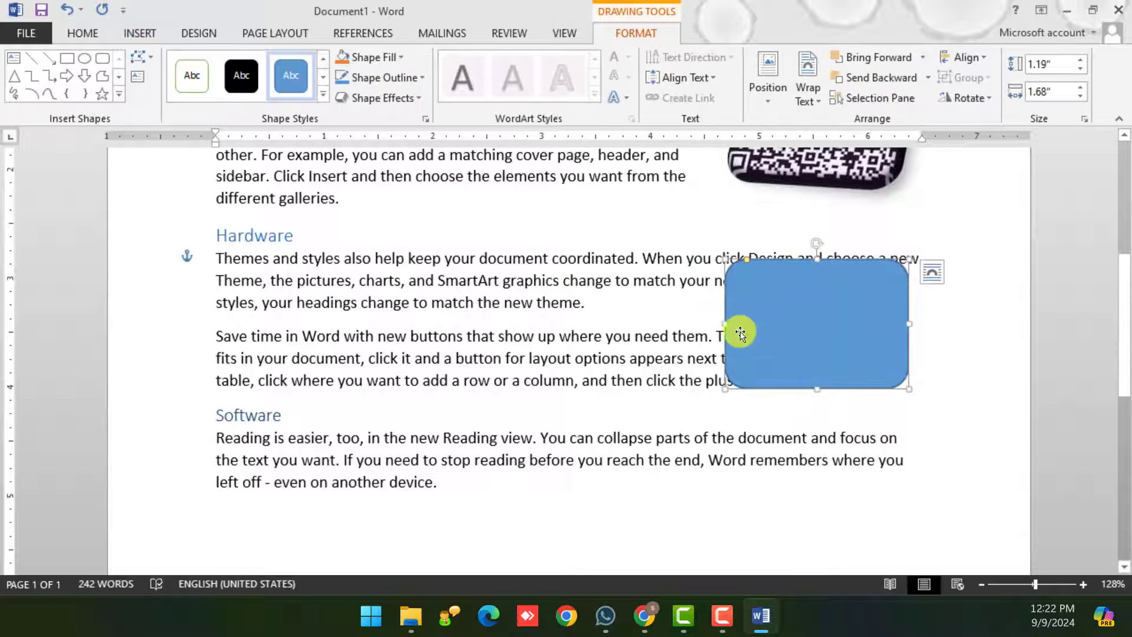
- Set the rounded rectangle's text wrapping to Square and apply an orange gradient shape style
{"action": "left_click", "coordinate": [811, 101]}
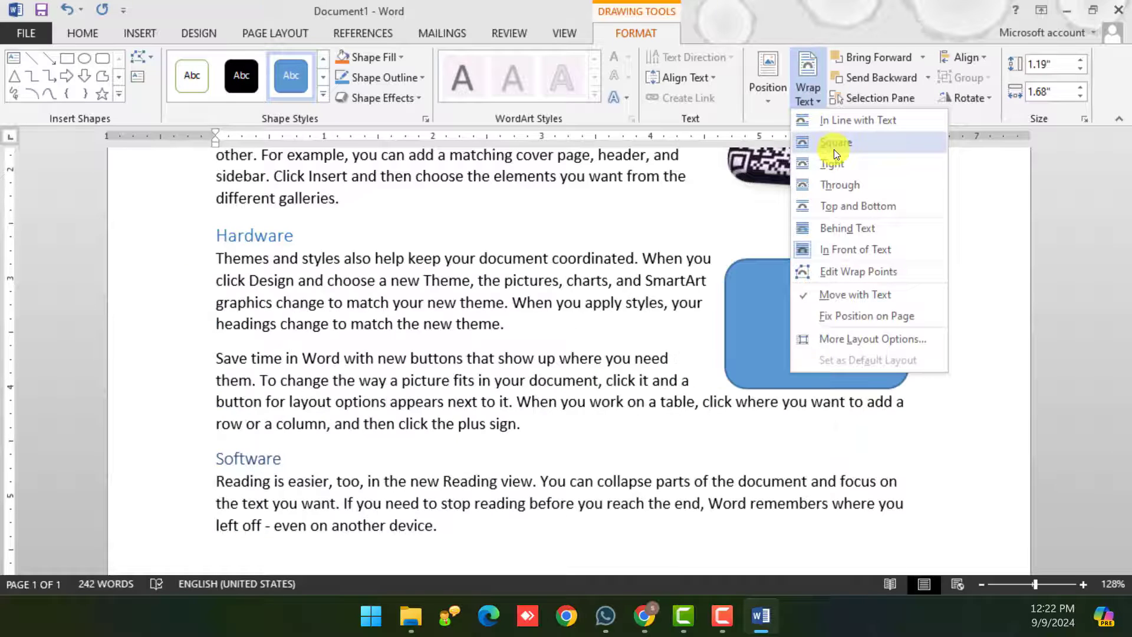
{"action": "left_click", "coordinate": [833, 147]}
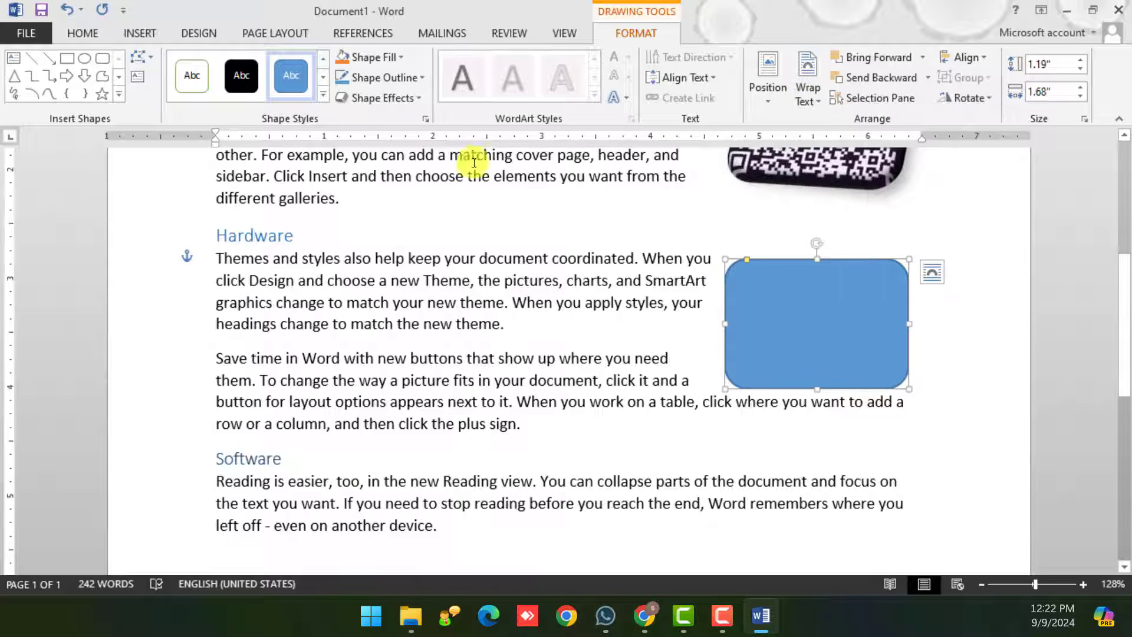
{"action": "left_click", "coordinate": [325, 95]}
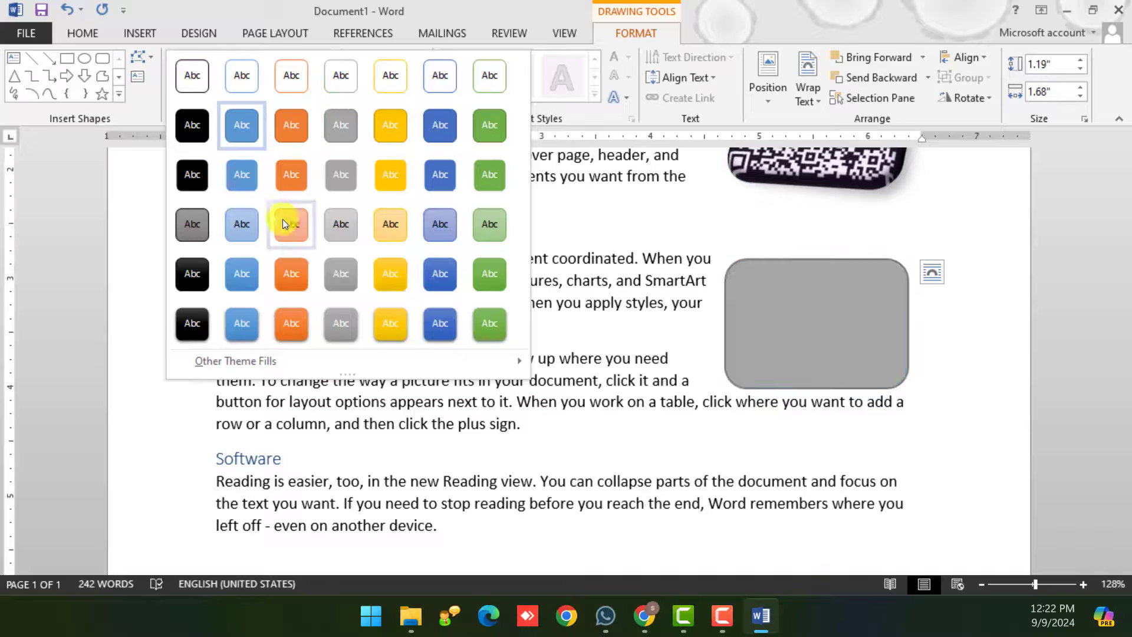
{"action": "left_click", "coordinate": [292, 277]}
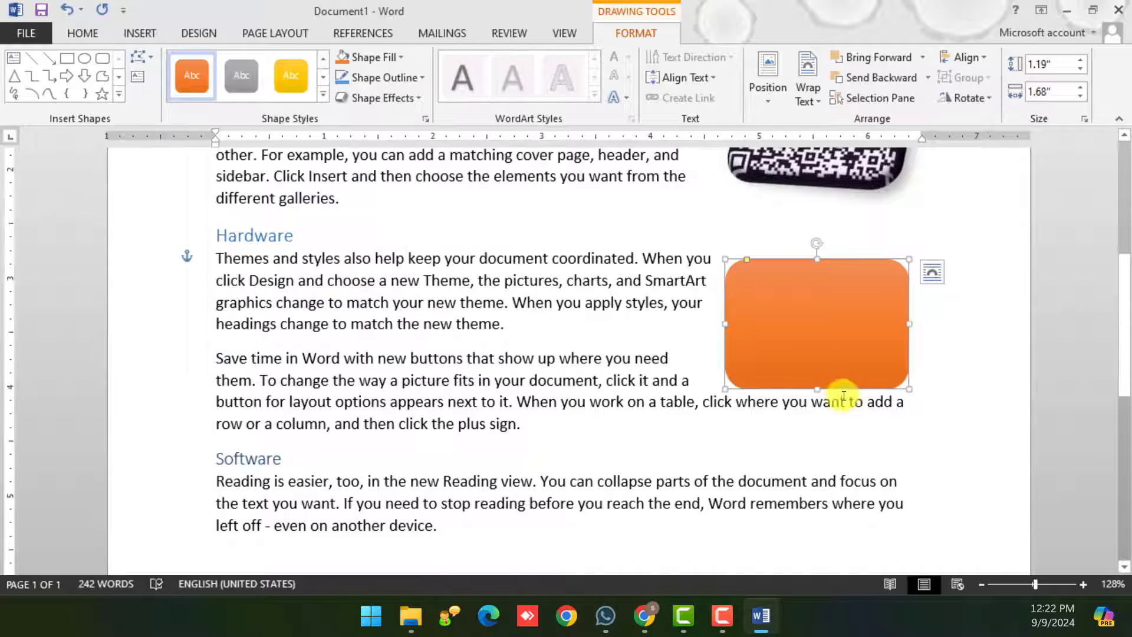
{"action": "scroll", "coordinate": [659, 355], "scroll_direction": "up", "scroll_amount": 3}
{"action": "scroll", "coordinate": [374, 323], "scroll_direction": "down", "scroll_amount": 8}
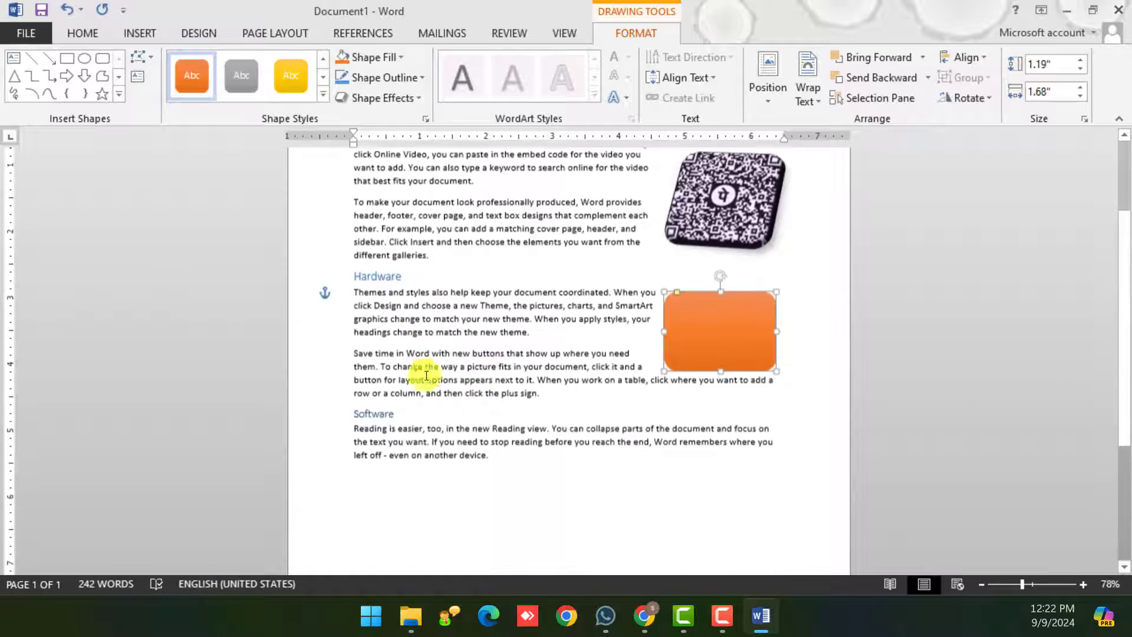
{"action": "scroll", "coordinate": [490, 364], "scroll_direction": "up", "scroll_amount": 3}
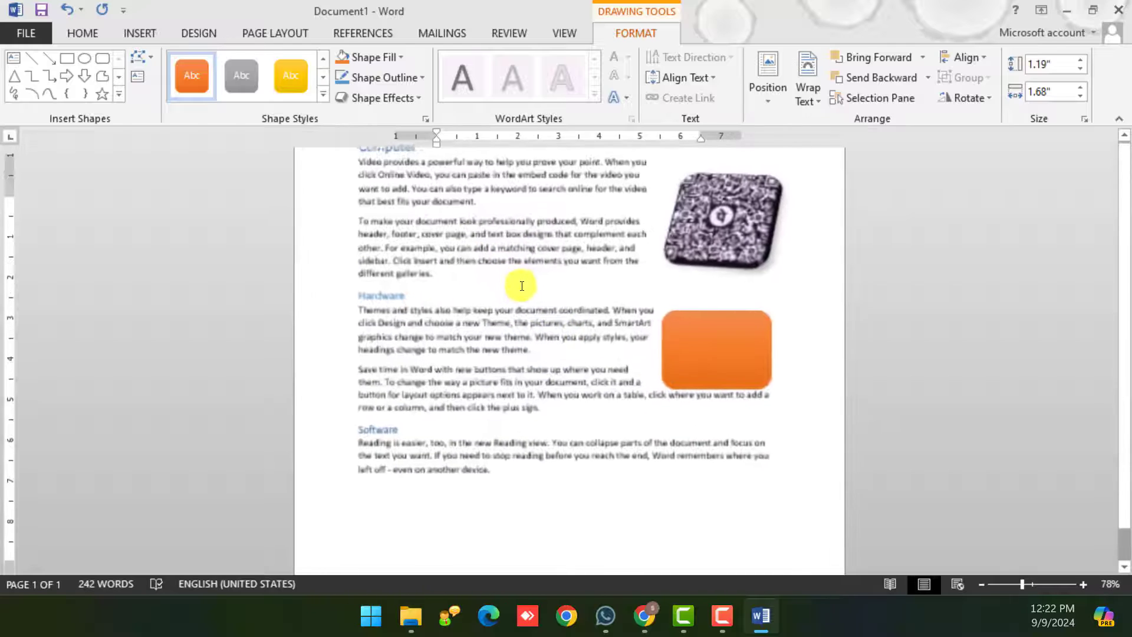
{"action": "scroll", "coordinate": [518, 330], "scroll_direction": "up", "scroll_amount": 2}
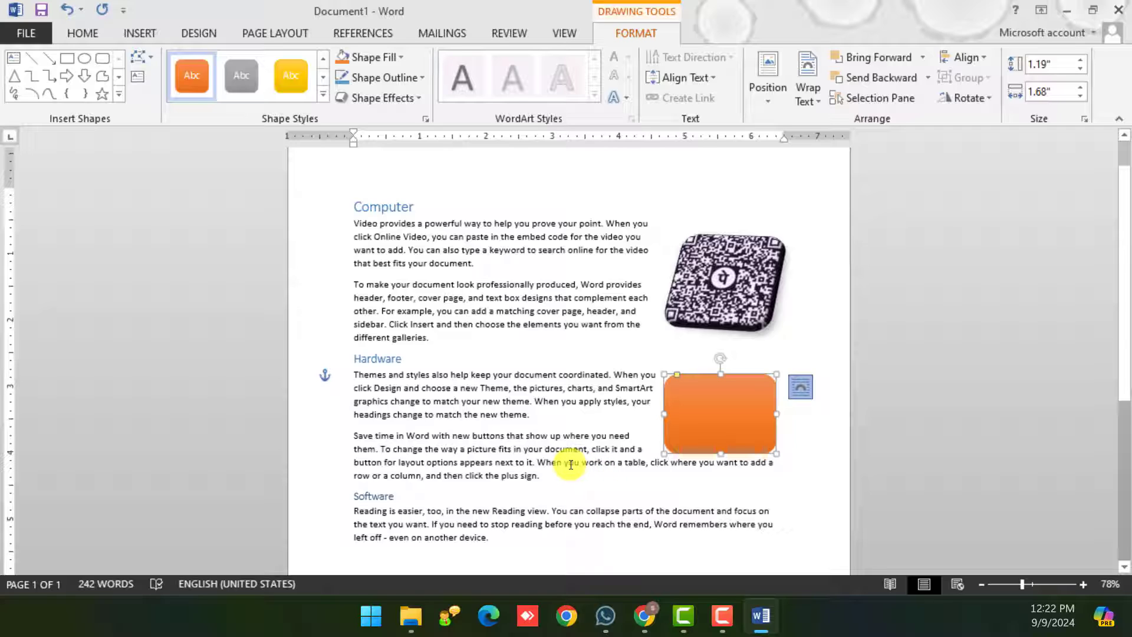
{"action": "left_click", "coordinate": [506, 401]}
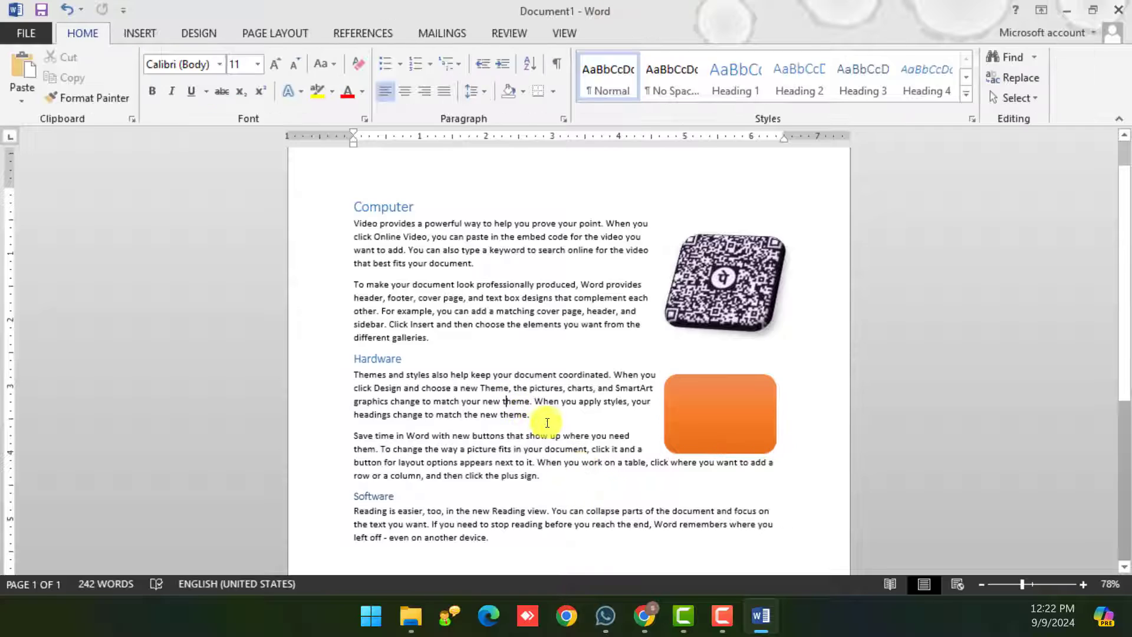
{"action": "triple_click", "coordinate": [506, 412]}
{"action": "left_click", "coordinate": [424, 379]}
{"action": "left_click", "coordinate": [563, 416]}
{"action": "left_click_drag", "start_coordinate": [552, 412], "coordinate": [382, 402]}
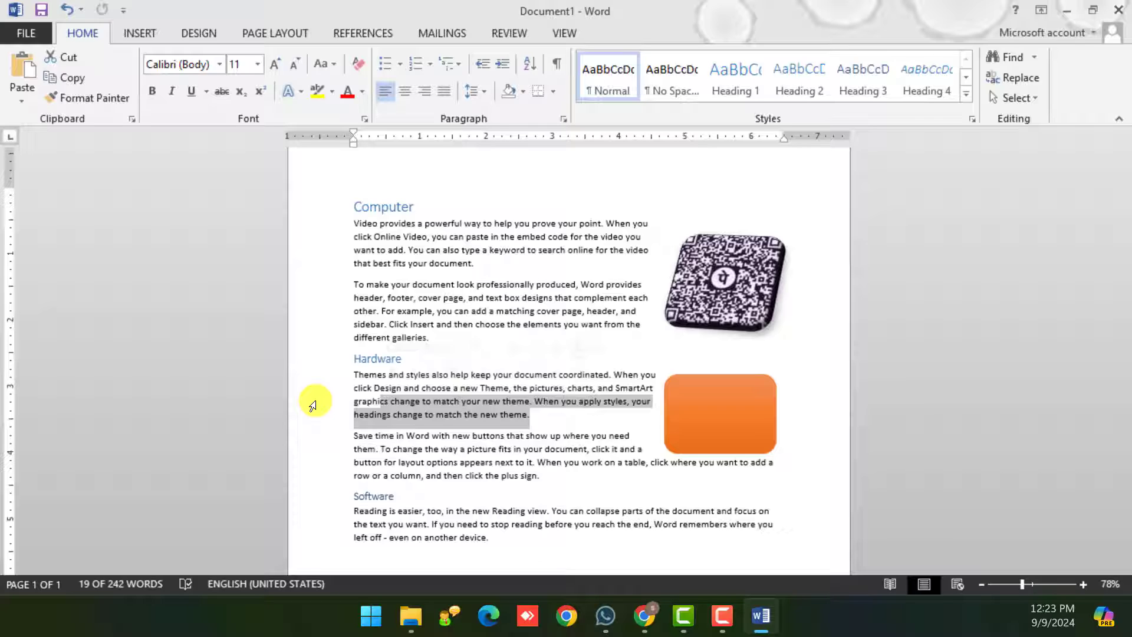
{"action": "left_click", "coordinate": [431, 438]}
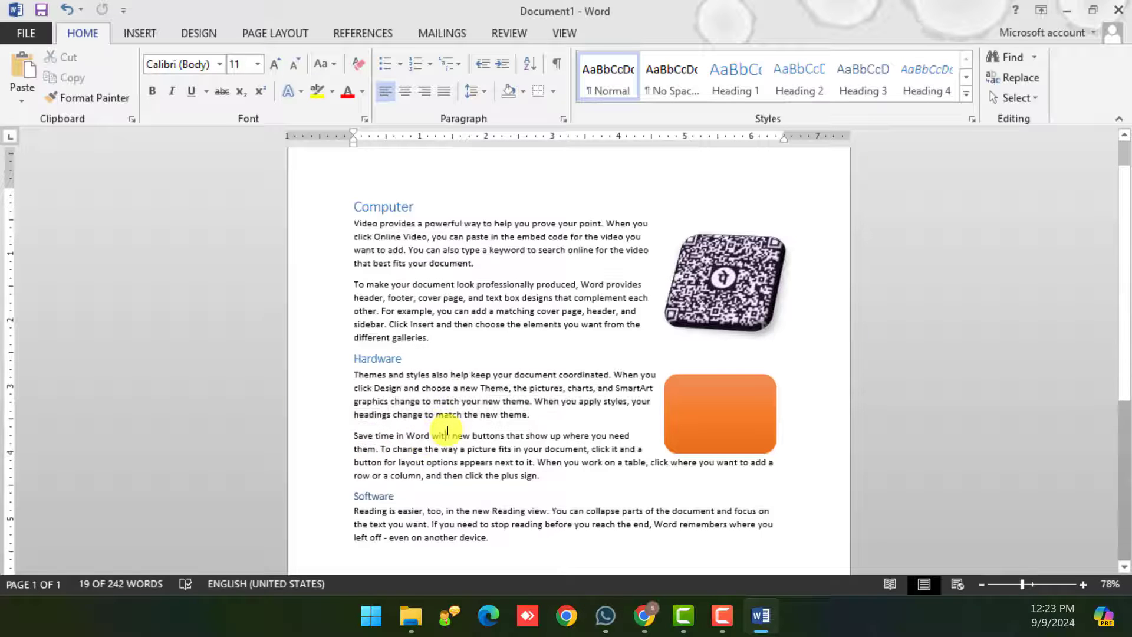
{"action": "scroll", "coordinate": [309, 349], "scroll_direction": "up", "scroll_amount": 4, "text": "ctrl"}
{"action": "scroll", "coordinate": [306, 316], "scroll_direction": "down", "scroll_amount": 3, "text": "ctrl"}
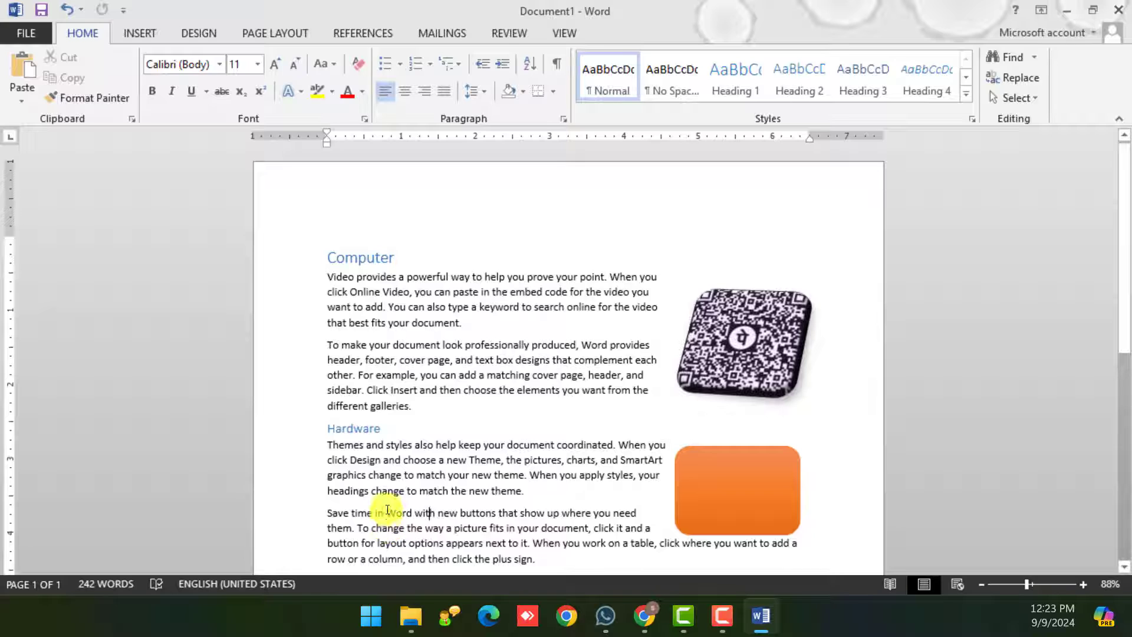
- Preview the built-in document themes on the headings, body text and rounded rectangle without applying one
{"action": "left_click", "coordinate": [210, 34]}
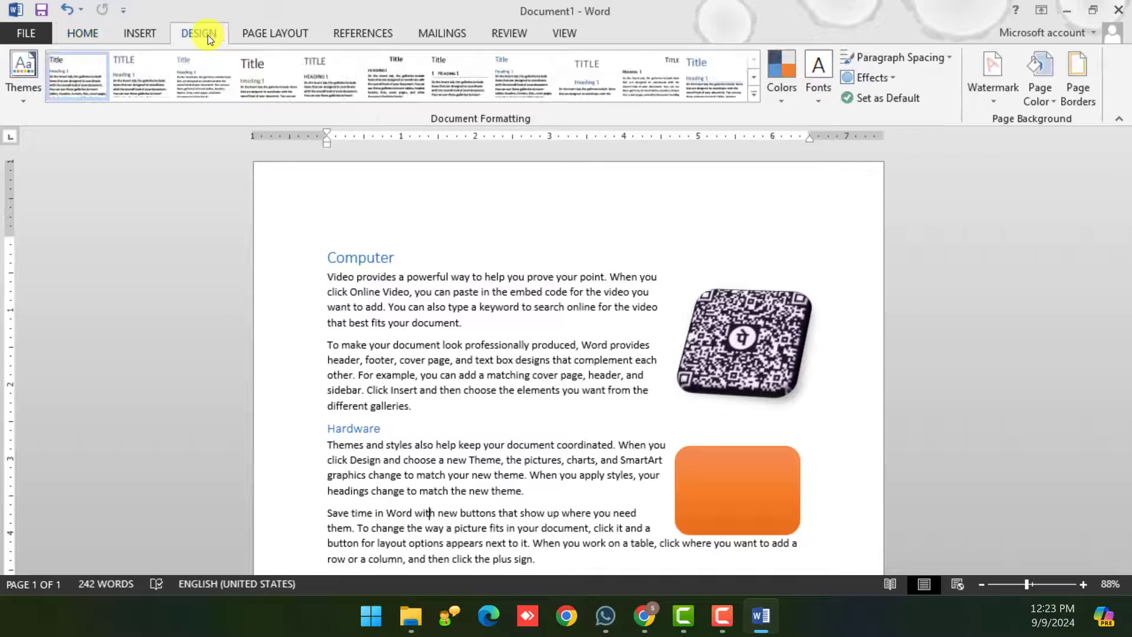
{"action": "left_click", "coordinate": [25, 101]}
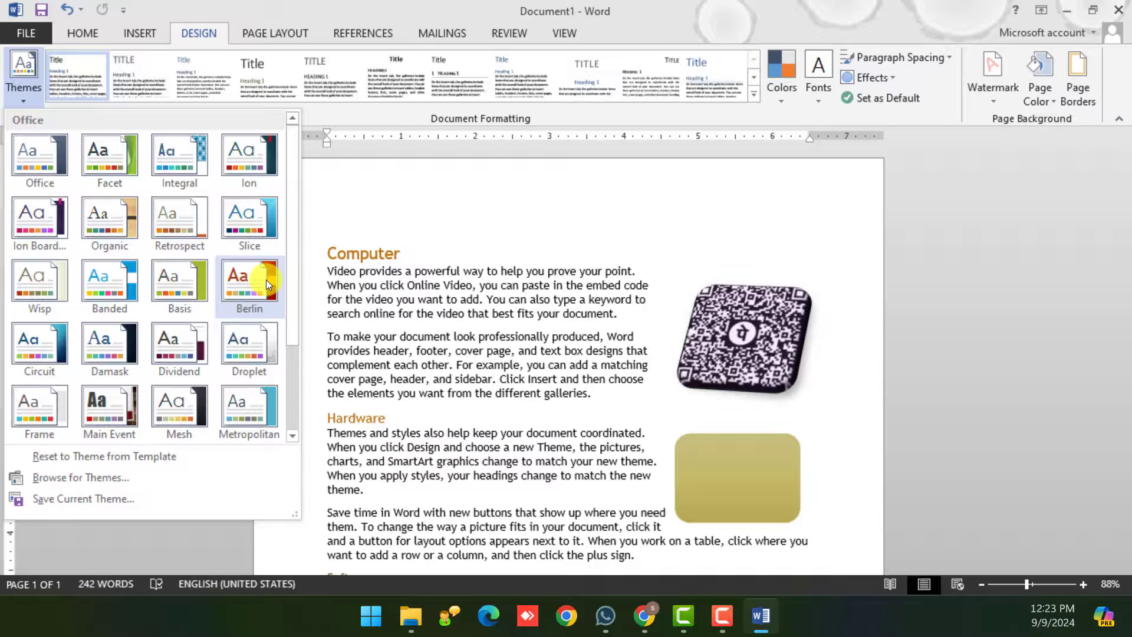
{"action": "left_click", "coordinate": [502, 418]}
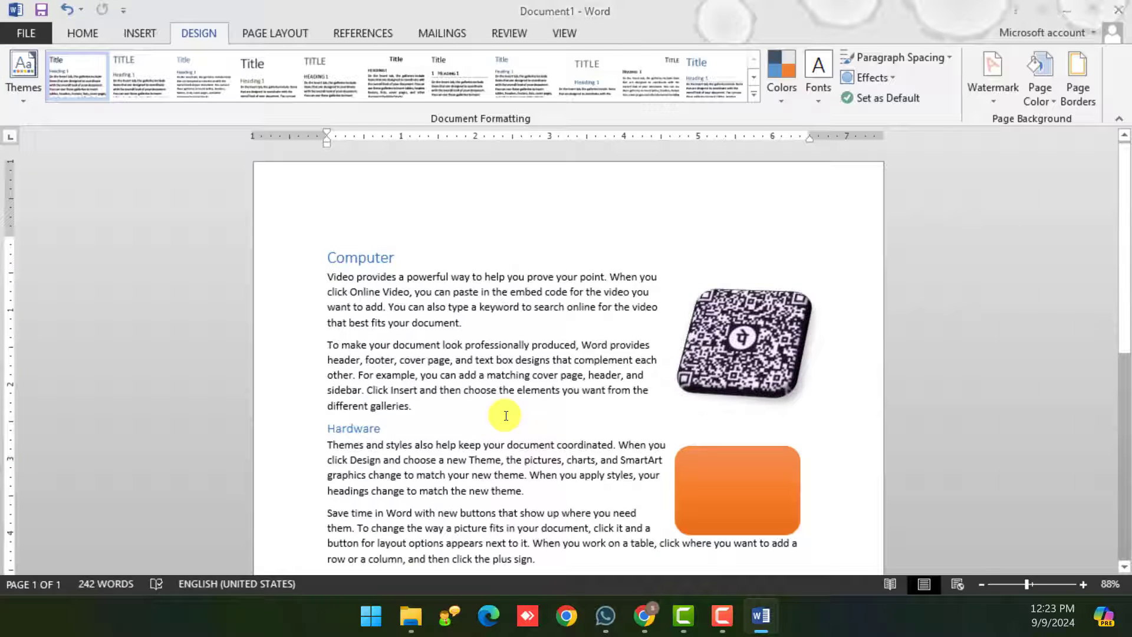
- Create a new blank document and fill it with sample paragraphs using =rand()
{"action": "key", "text": "ctrl+n"}
{"action": "type", "text": "=rand("}
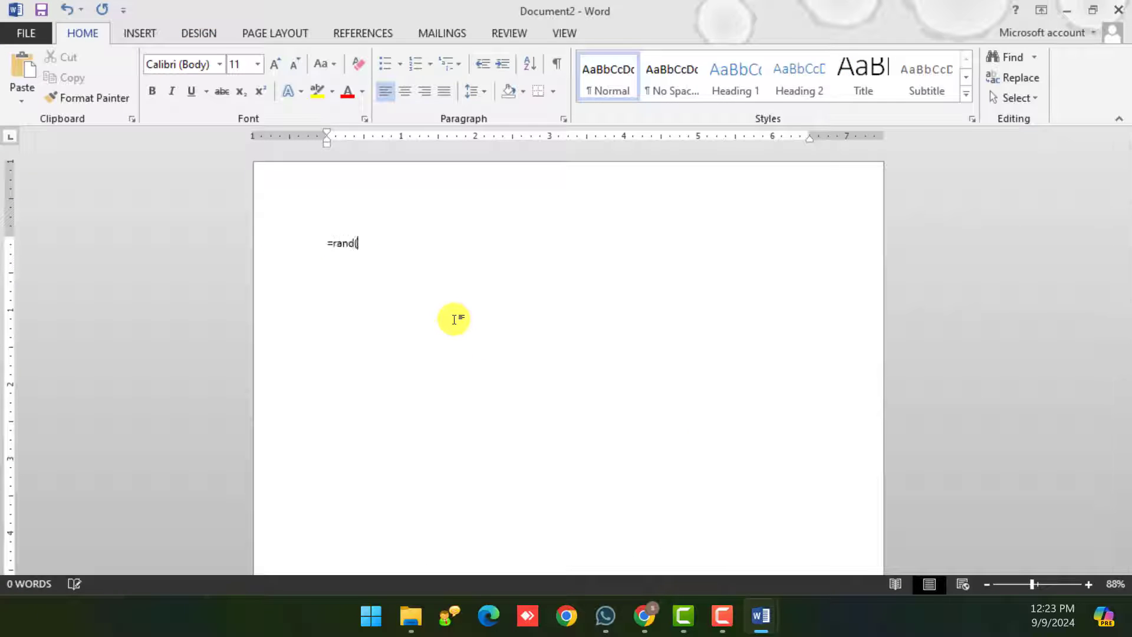
{"action": "type", "text": ")"}
{"action": "key", "text": "Return"}
- Copy all the sample paragraphs and paste a duplicate set below them
{"action": "key", "text": "ctrl+a"}
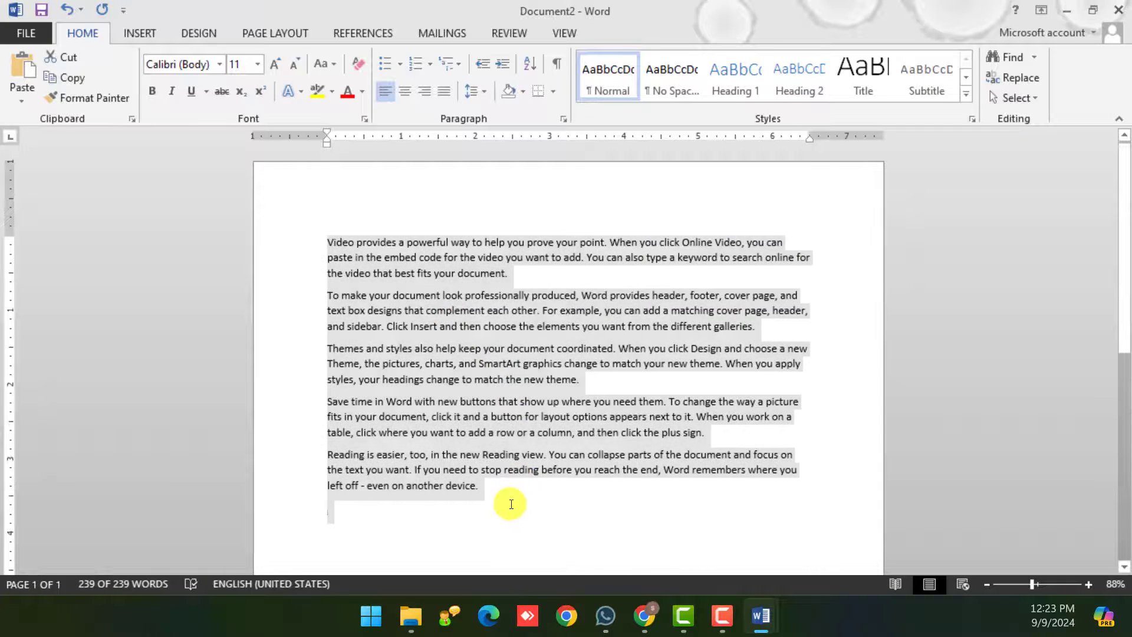
{"action": "key", "text": "ctrl+c"}
{"action": "left_click", "coordinate": [511, 503]}
{"action": "key", "text": "ctrl+v"}
{"action": "scroll", "coordinate": [505, 448], "scroll_direction": "up", "scroll_amount": 4}
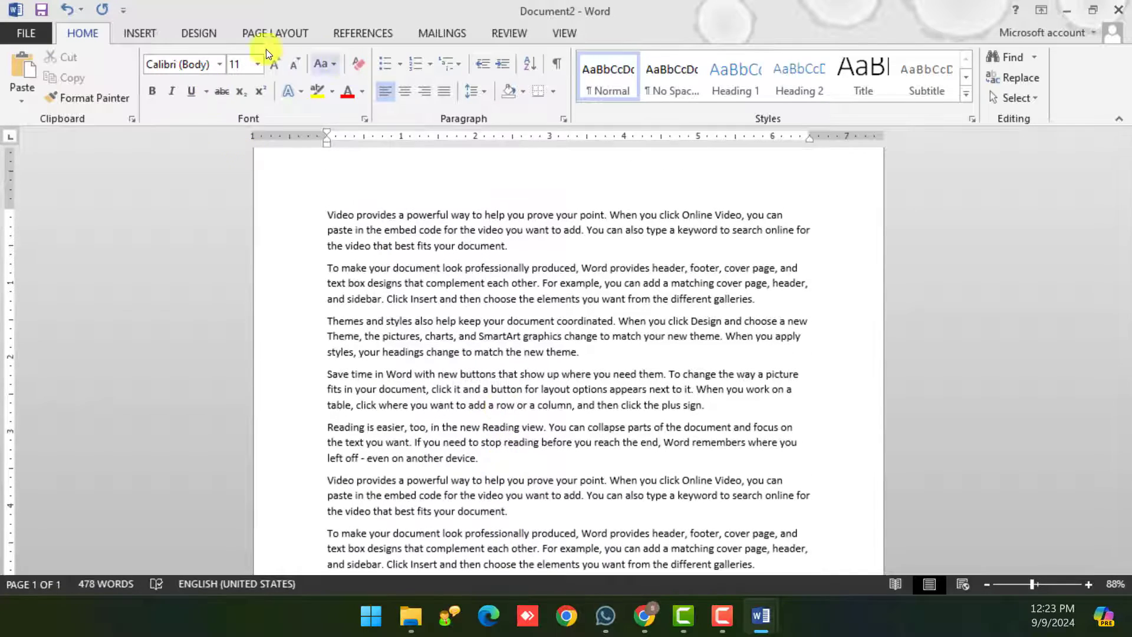
- Preview the built-in themes on the plain sample text without applying one, and return to Document1
{"action": "left_click", "coordinate": [199, 32]}
{"action": "left_click", "coordinate": [24, 82]}
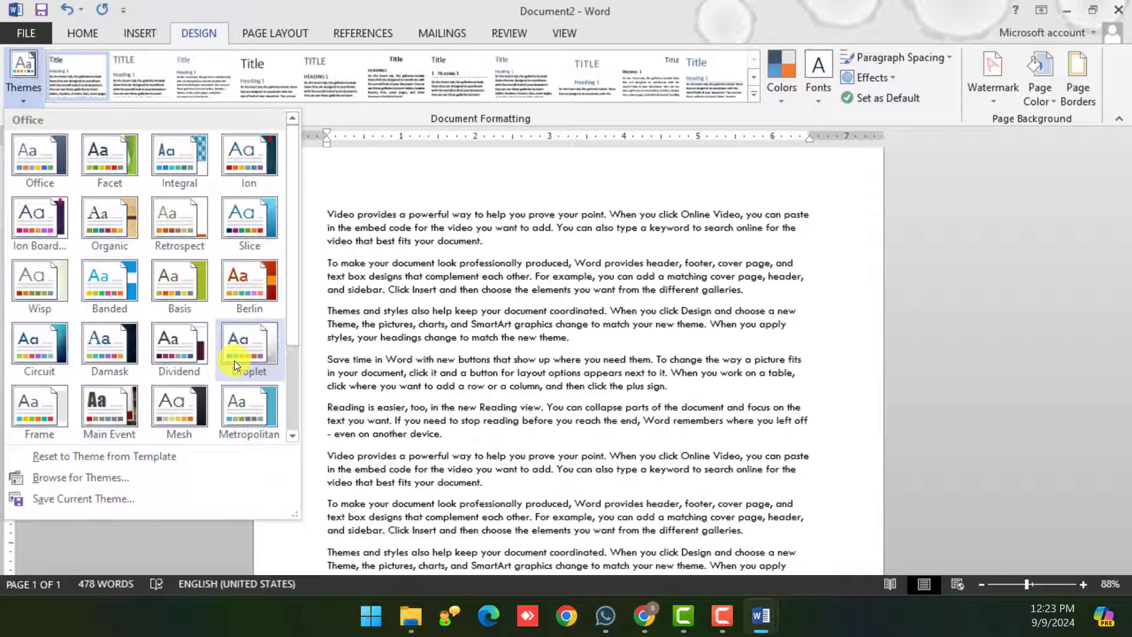
{"action": "left_click", "coordinate": [747, 267]}
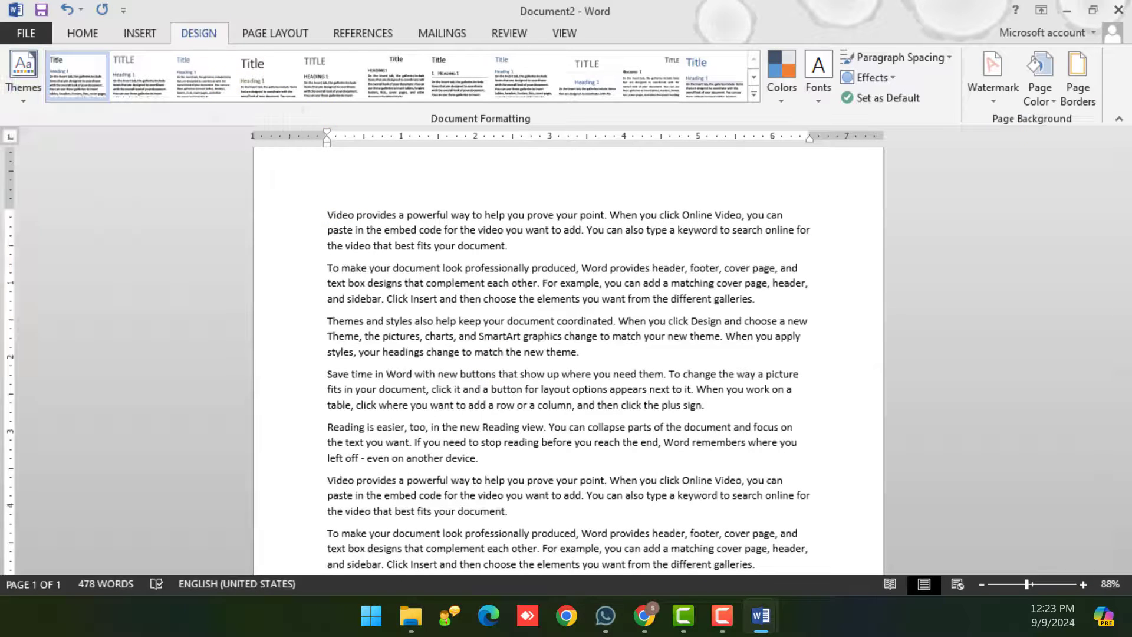
{"action": "left_click", "coordinate": [1068, 8]}
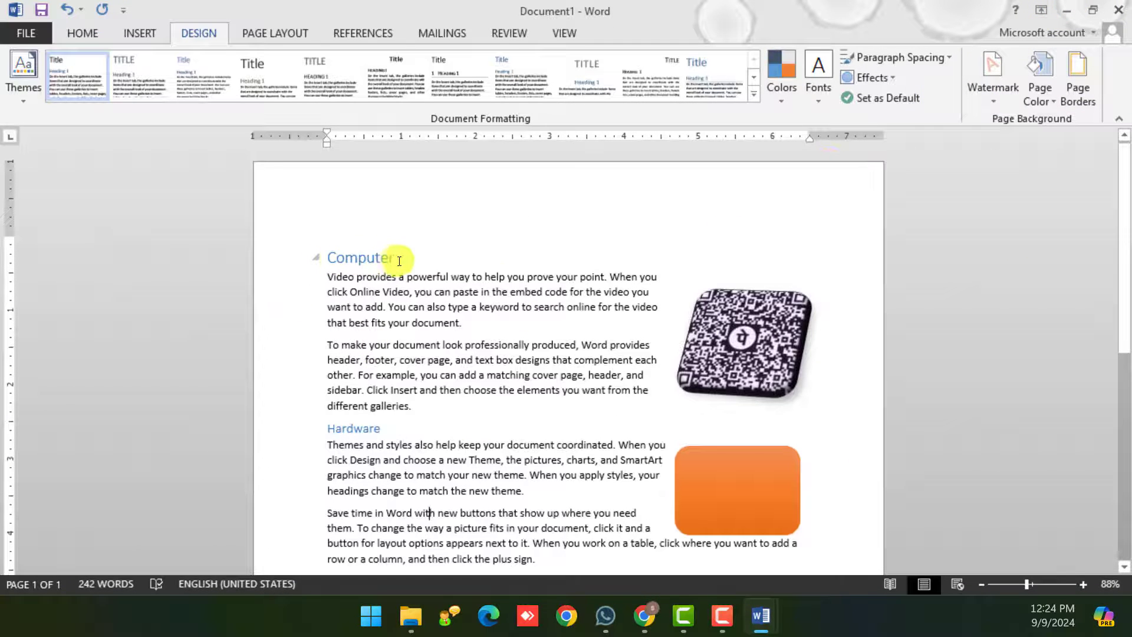
- Preview themes such as Basis on the Document1 headings and orange shape, leaving the current theme applied
{"action": "scroll", "coordinate": [637, 466], "scroll_direction": "down", "scroll_amount": 1}
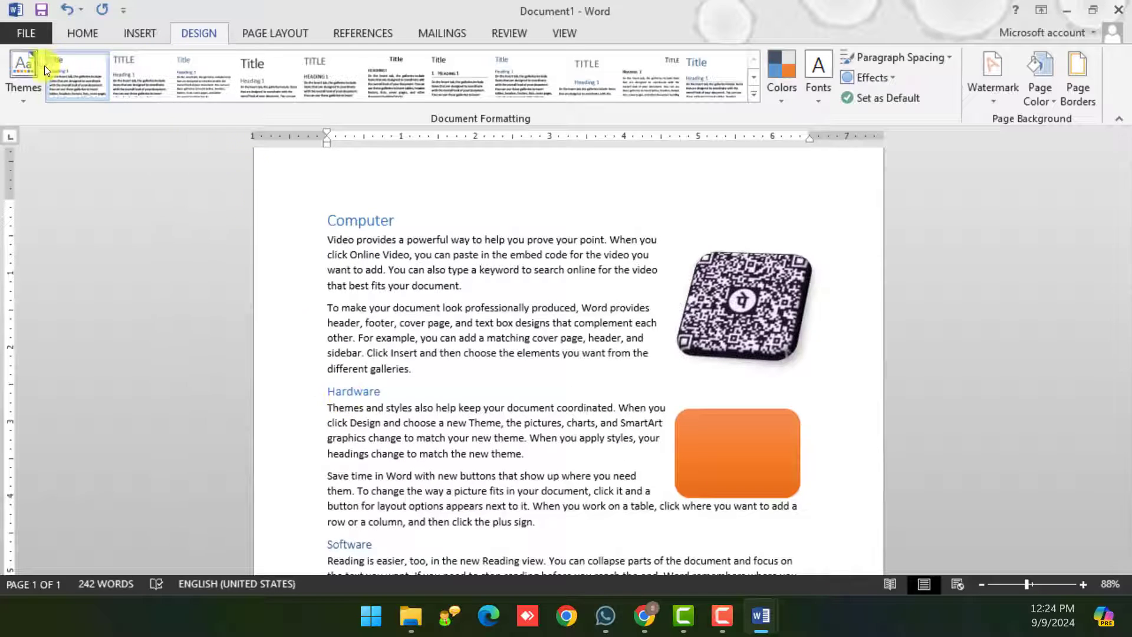
{"action": "left_click", "coordinate": [24, 70]}
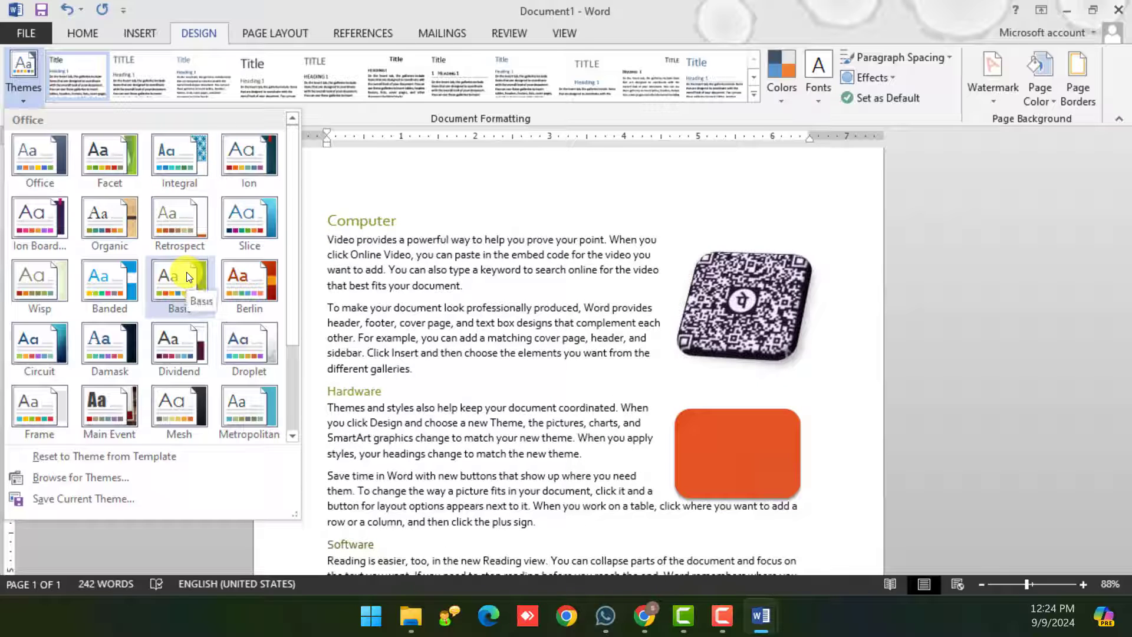
{"action": "left_click", "coordinate": [33, 100]}
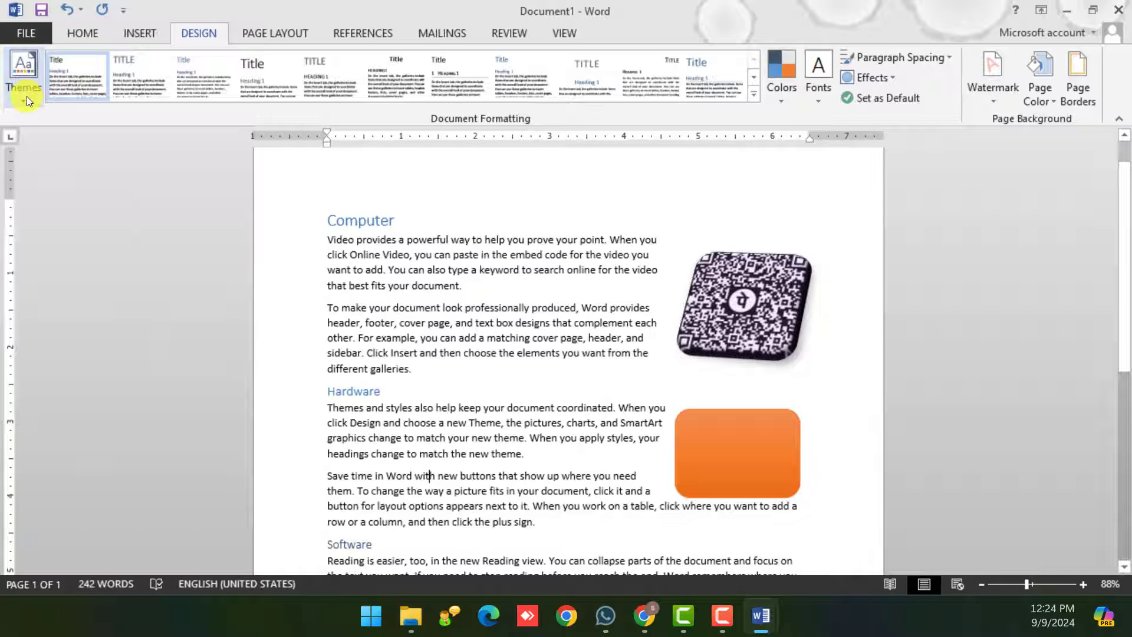
{"action": "scroll", "coordinate": [324, 240], "scroll_direction": "up", "scroll_amount": 2, "text": "ctrl"}
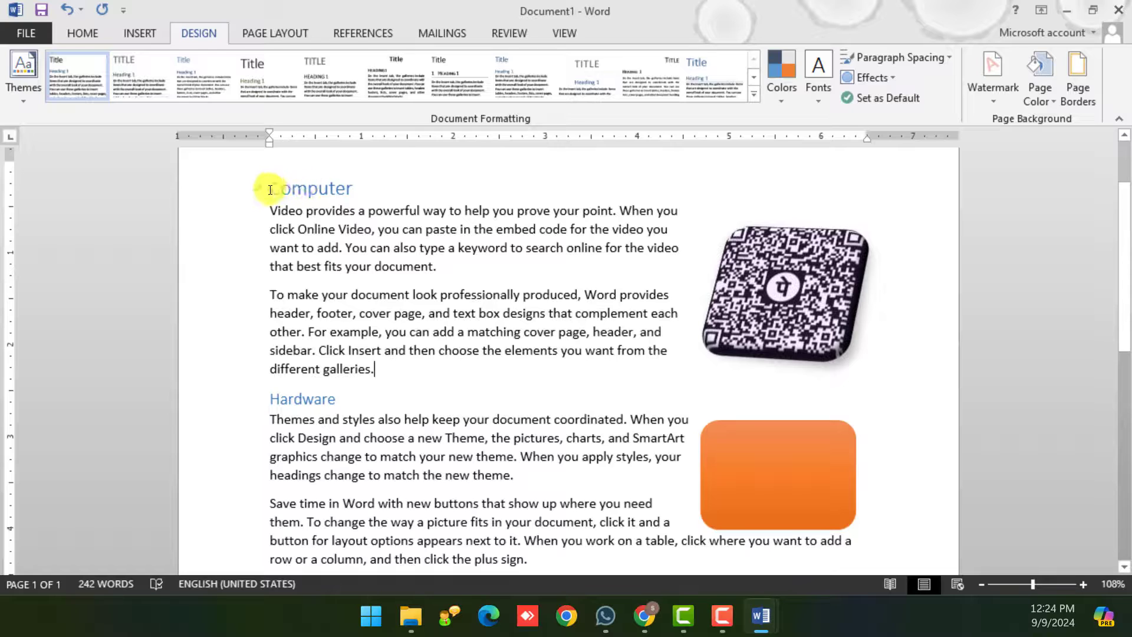
{"action": "left_click_drag", "start_coordinate": [268, 187], "coordinate": [361, 193]}
{"action": "scroll", "coordinate": [329, 223], "scroll_direction": "up", "scroll_amount": 2}
{"action": "left_click", "coordinate": [307, 279]}
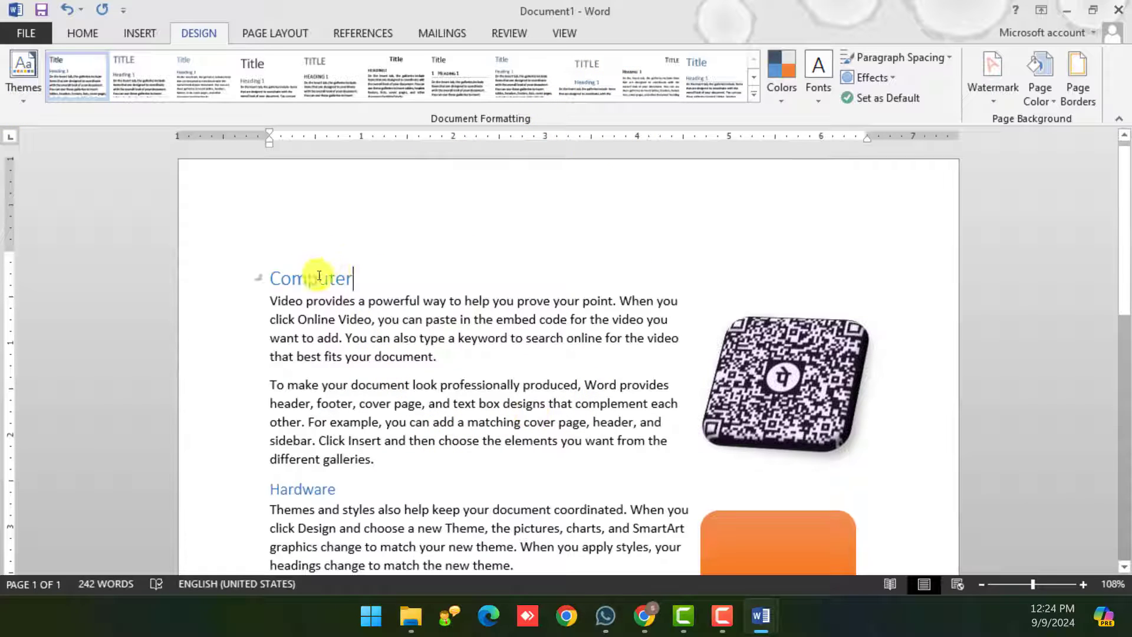
{"action": "scroll", "coordinate": [314, 293], "scroll_direction": "down", "scroll_amount": 2}
{"action": "scroll", "coordinate": [336, 387], "scroll_direction": "down", "scroll_amount": 4}
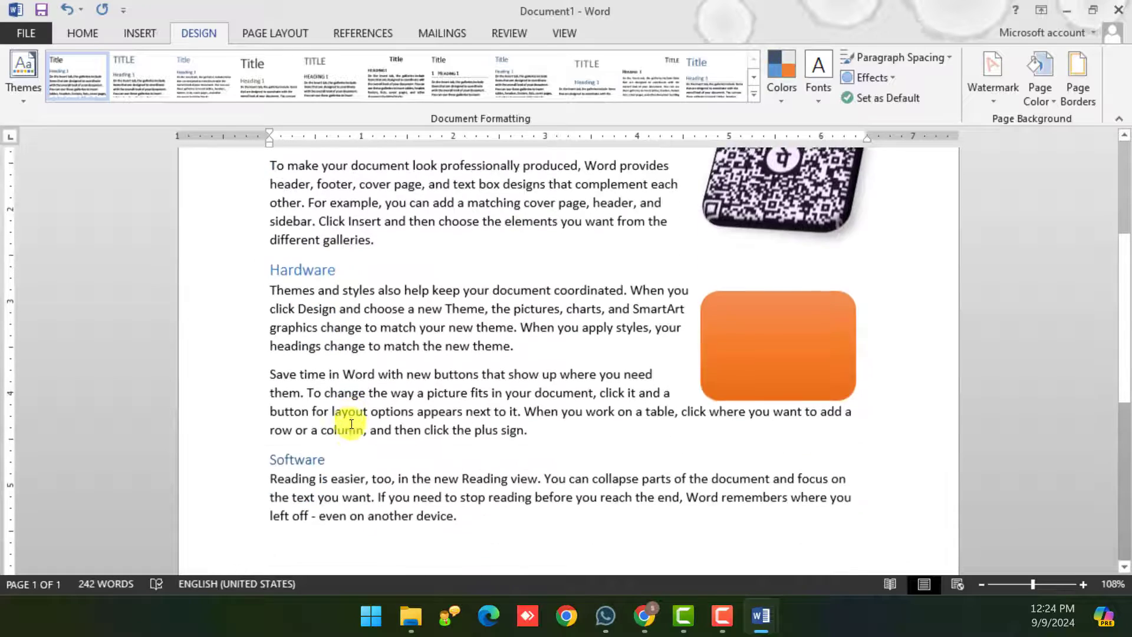
{"action": "scroll", "coordinate": [347, 428], "scroll_direction": "up", "scroll_amount": 6}
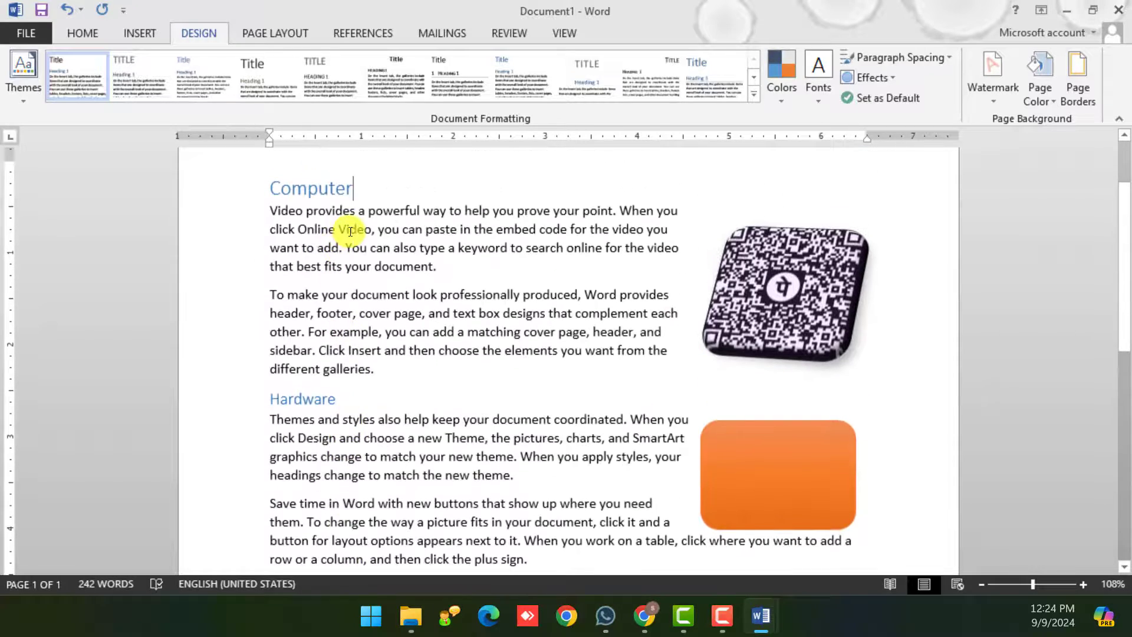
- Preview theme color sets such as Red and Yellow on the headings and shape without applying one
{"action": "left_click", "coordinate": [780, 98]}
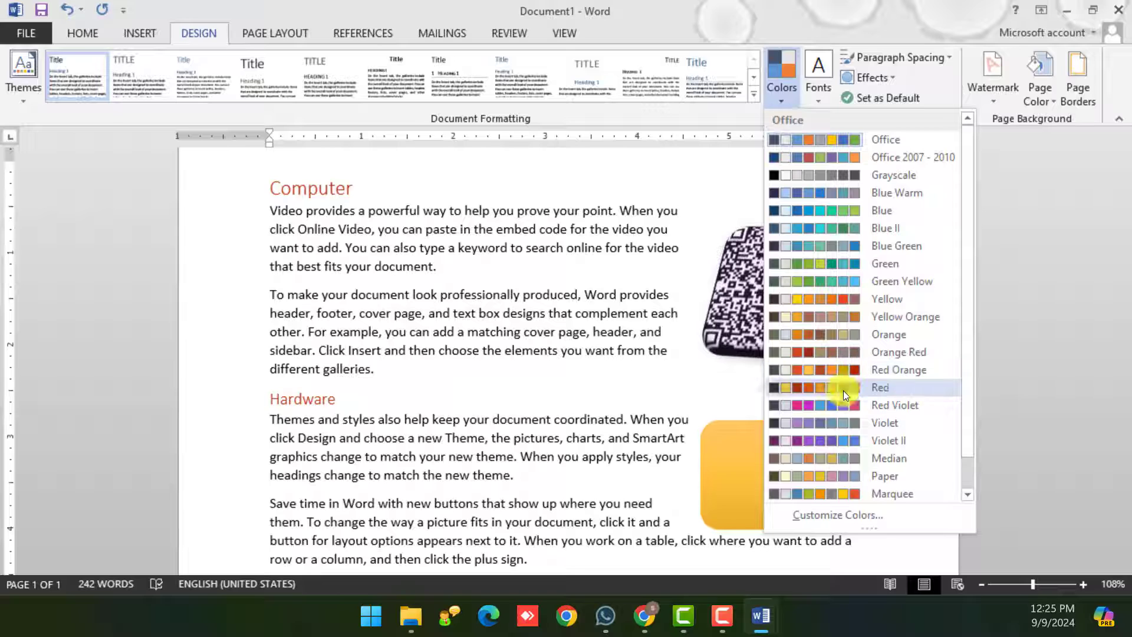
{"action": "scroll", "coordinate": [842, 464], "scroll_direction": "down", "scroll_amount": 1}
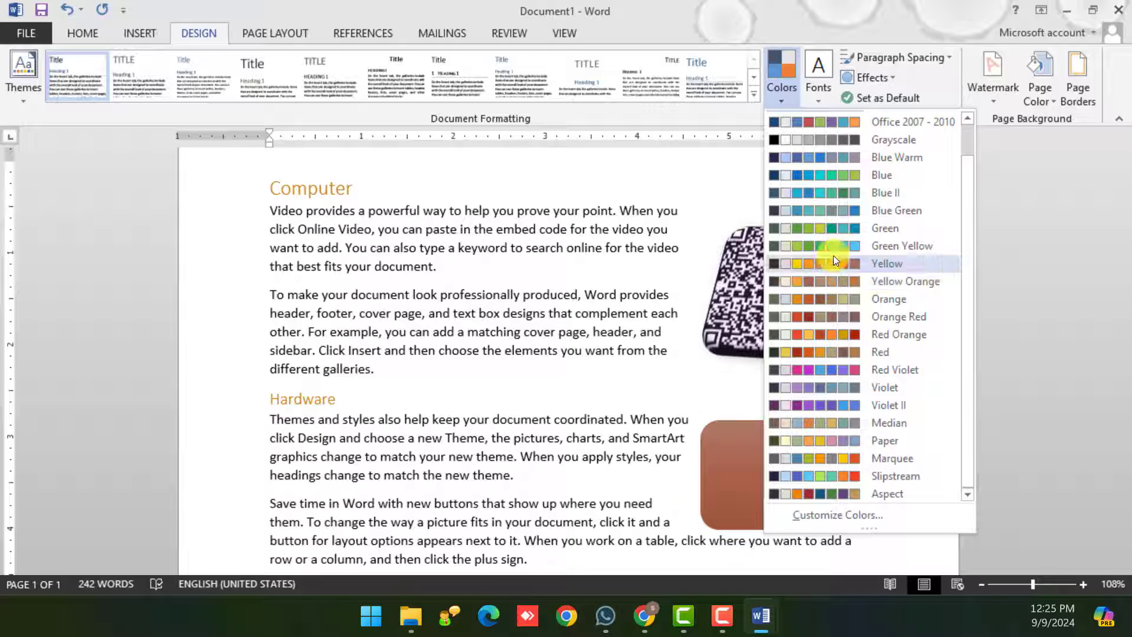
{"action": "left_click", "coordinate": [475, 220]}
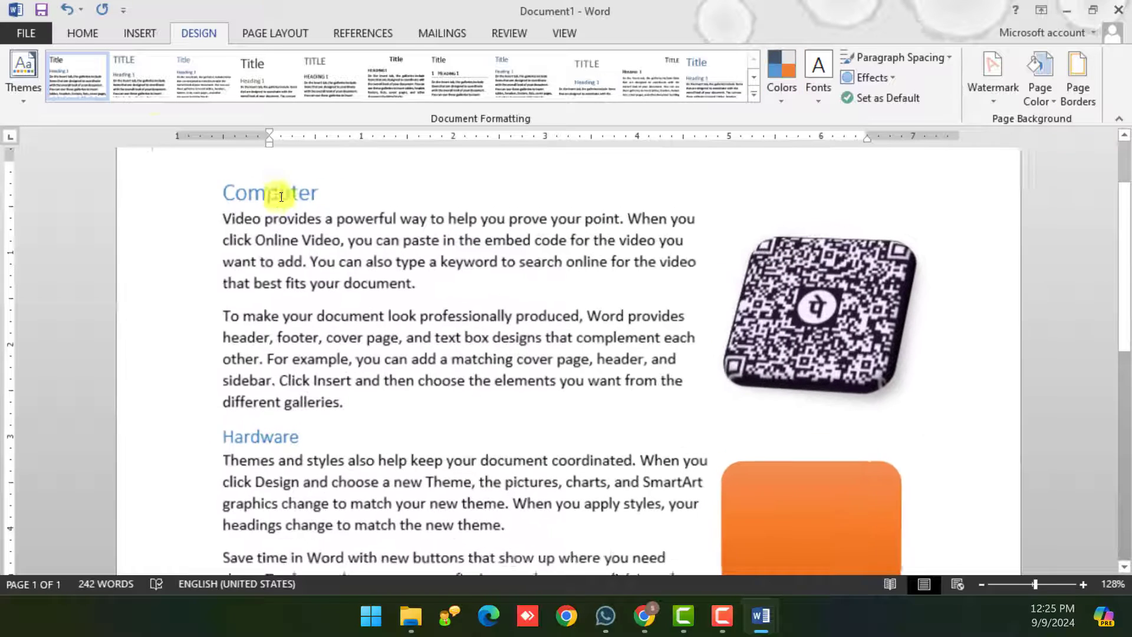
- Browse the available fonts for the Computer heading without choosing one
{"action": "scroll", "coordinate": [281, 196], "scroll_direction": "up", "scroll_amount": 2}
{"action": "left_click", "coordinate": [82, 33]}
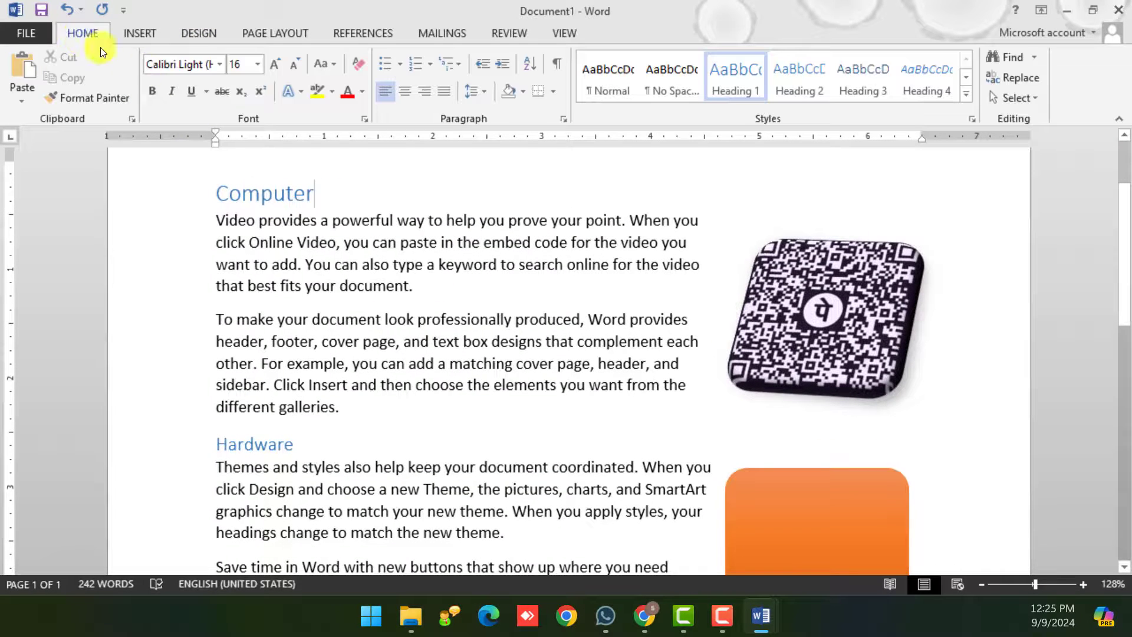
{"action": "left_click", "coordinate": [218, 64]}
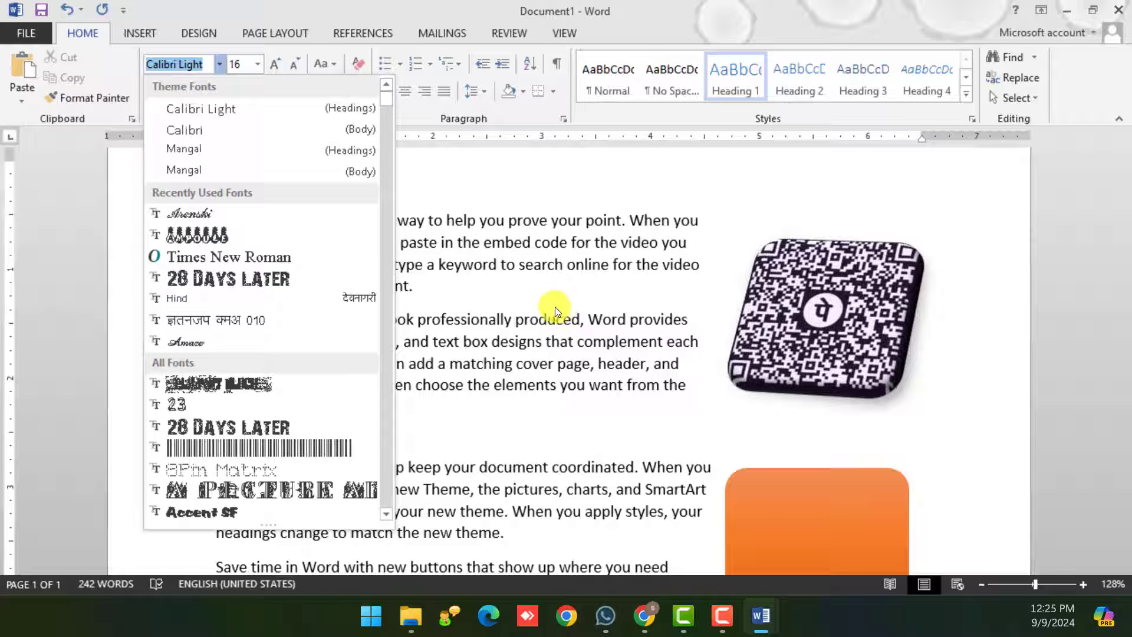
{"action": "scroll", "coordinate": [201, 232], "scroll_direction": "down", "scroll_amount": 12}
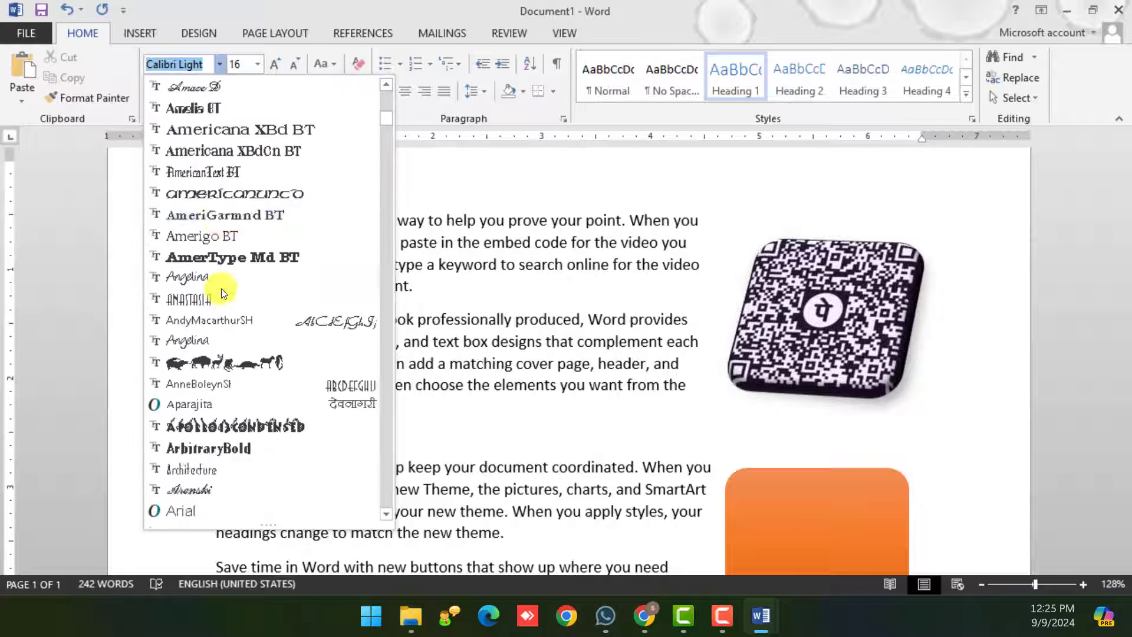
{"action": "left_click", "coordinate": [566, 321]}
- Try the 28 Days Later font on the Computer heading and undo the font change
{"action": "left_click_drag", "start_coordinate": [318, 188], "coordinate": [218, 190]}
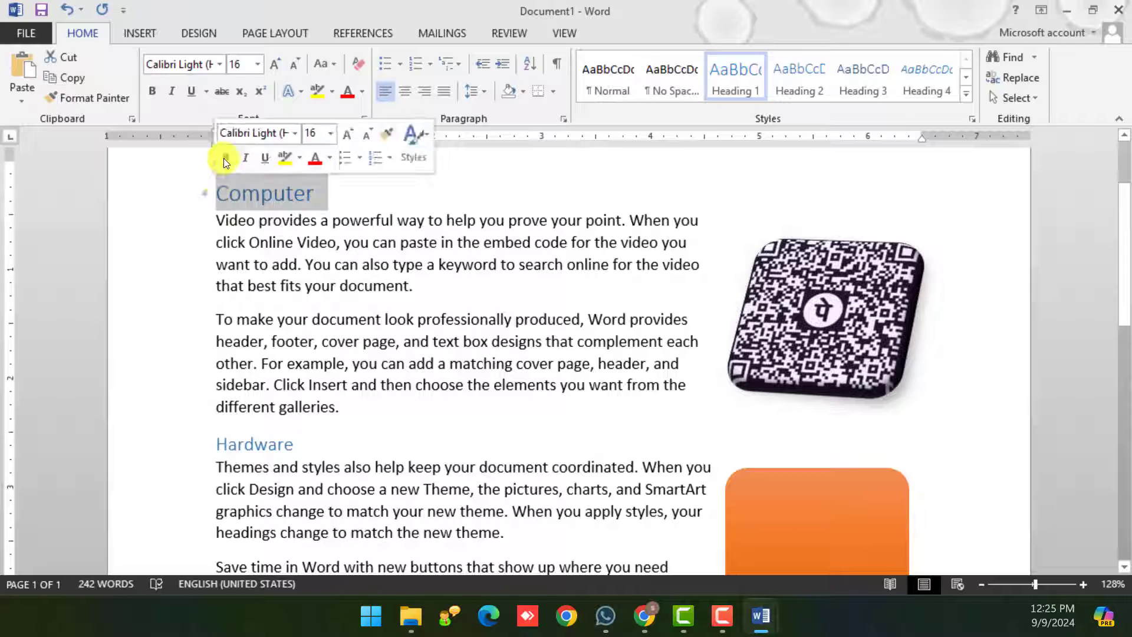
{"action": "left_click", "coordinate": [220, 65]}
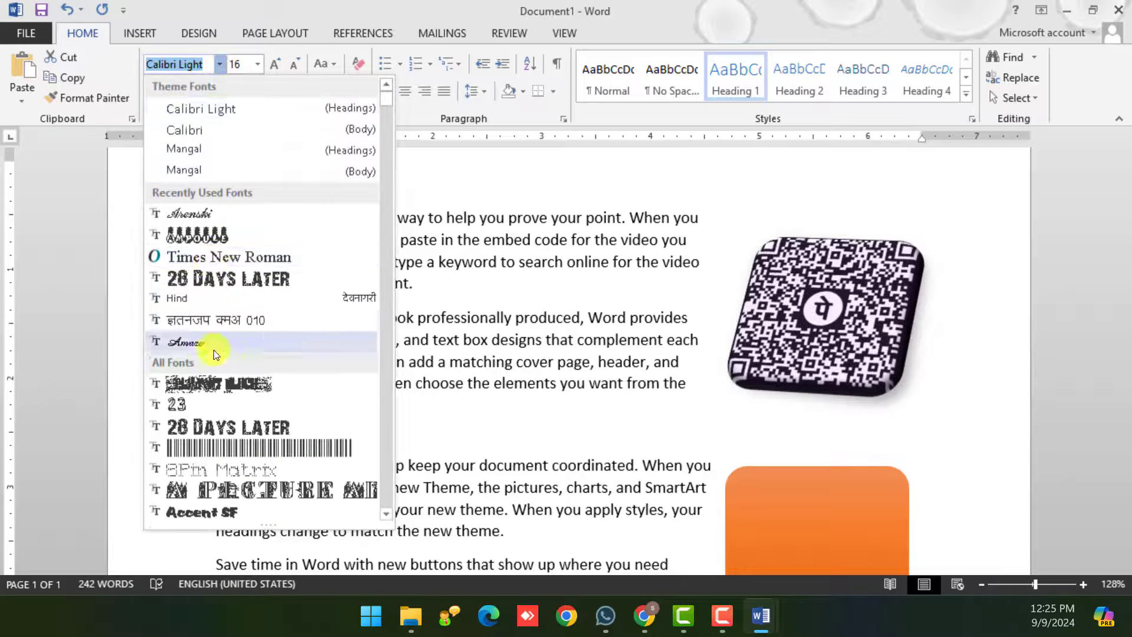
{"action": "left_click", "coordinate": [228, 428]}
{"action": "scroll", "coordinate": [213, 197], "scroll_direction": "up", "scroll_amount": 4}
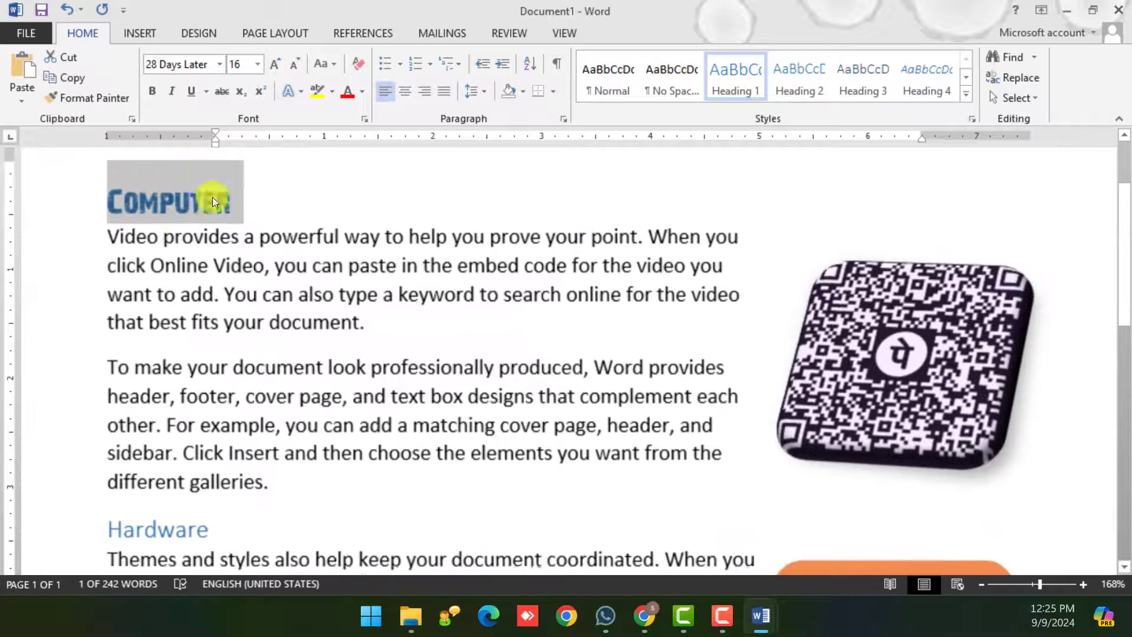
{"action": "left_click", "coordinate": [164, 237]}
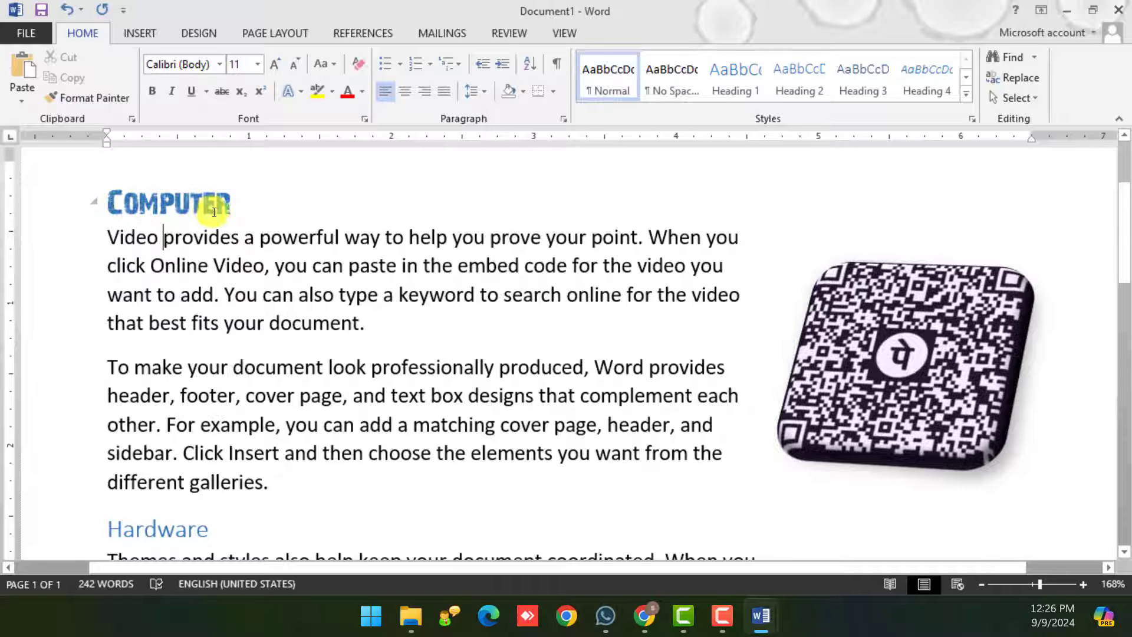
{"action": "key", "text": "ctrl+z"}
{"action": "left_click", "coordinate": [282, 206]}
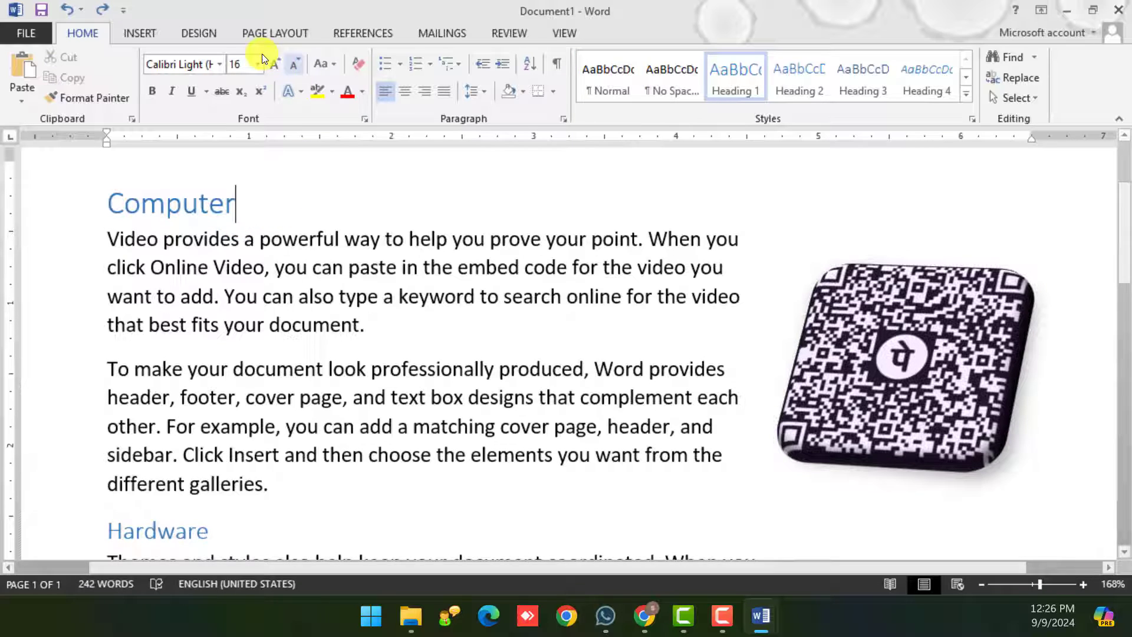
- Preview theme font sets such as TrebuchetMs on the headings and body text, keeping the Office fonts
{"action": "left_click", "coordinate": [189, 33]}
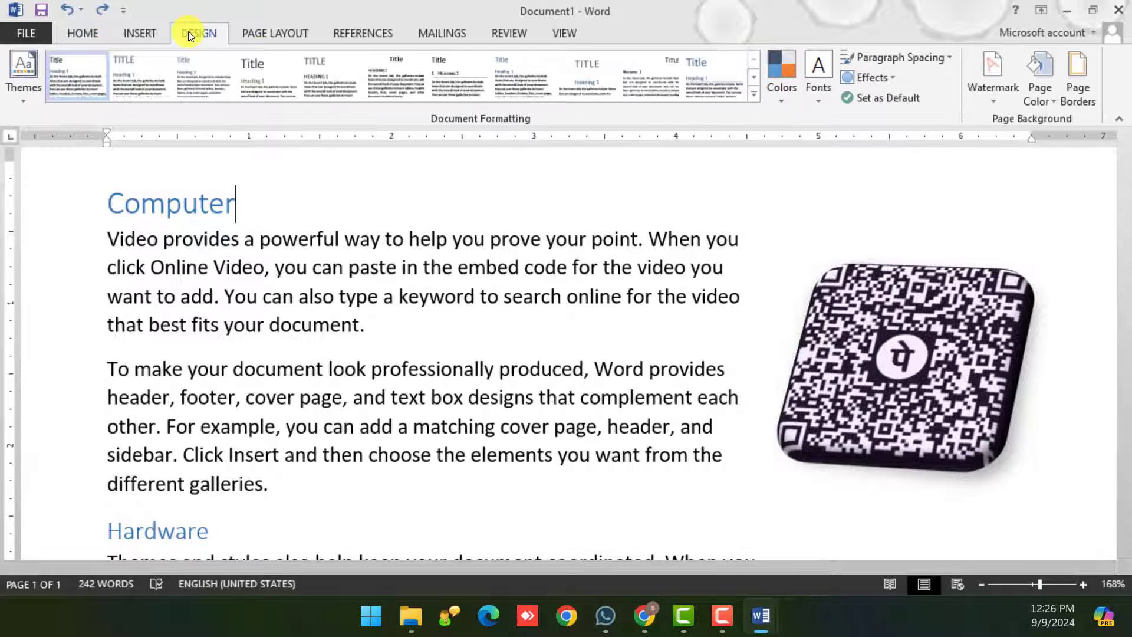
{"action": "left_click", "coordinate": [820, 100]}
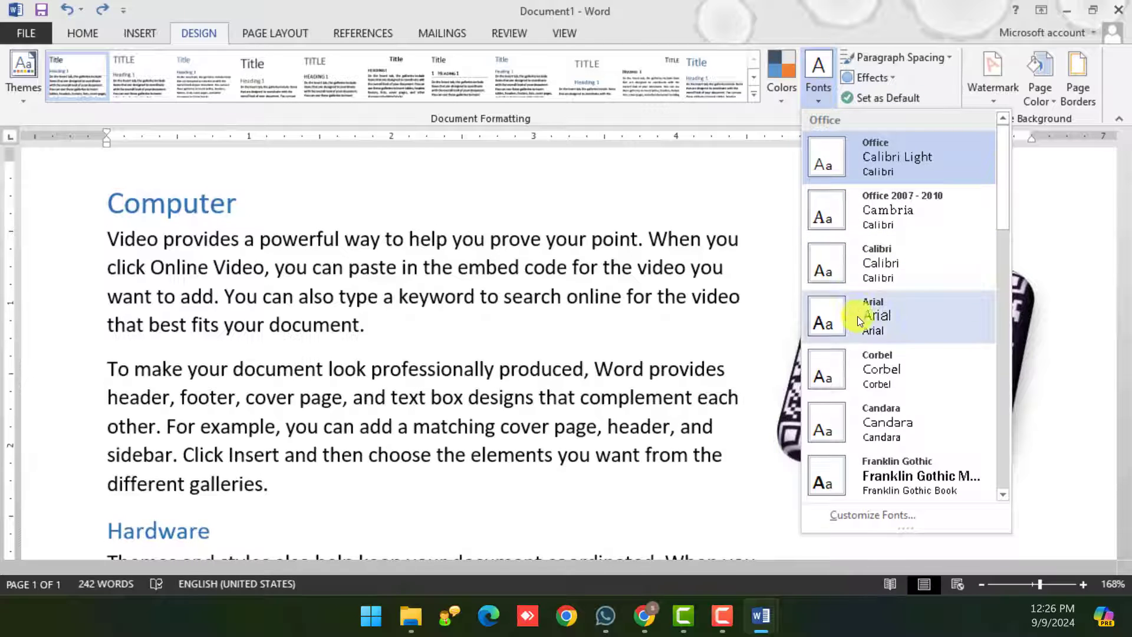
{"action": "scroll", "coordinate": [874, 305], "scroll_direction": "down", "scroll_amount": 6}
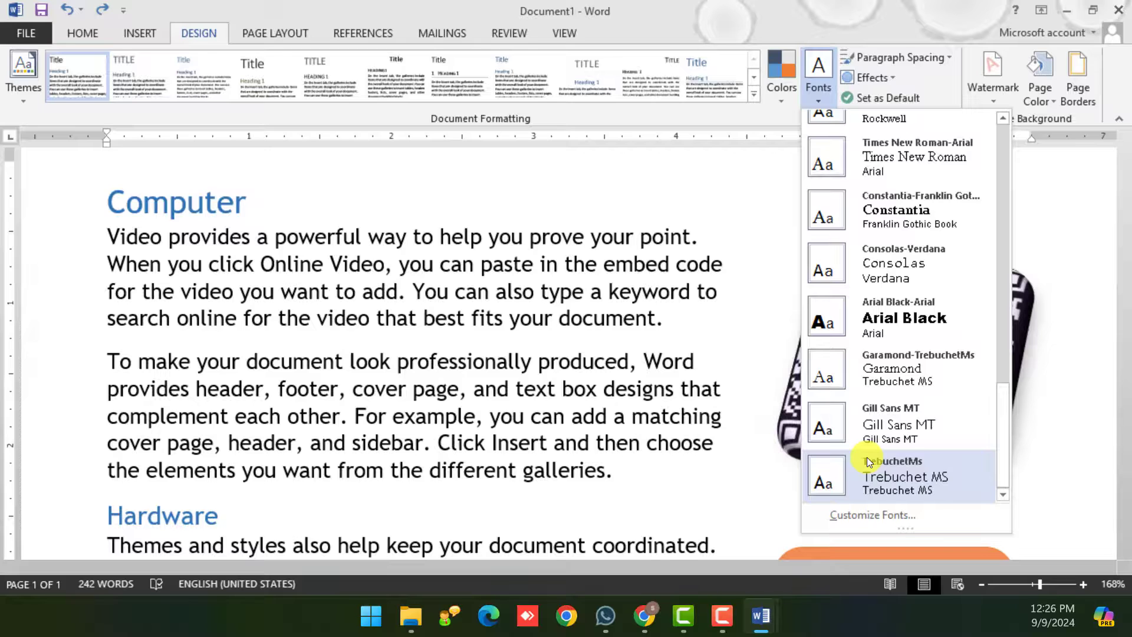
{"action": "scroll", "coordinate": [883, 386], "scroll_direction": "up", "scroll_amount": 2}
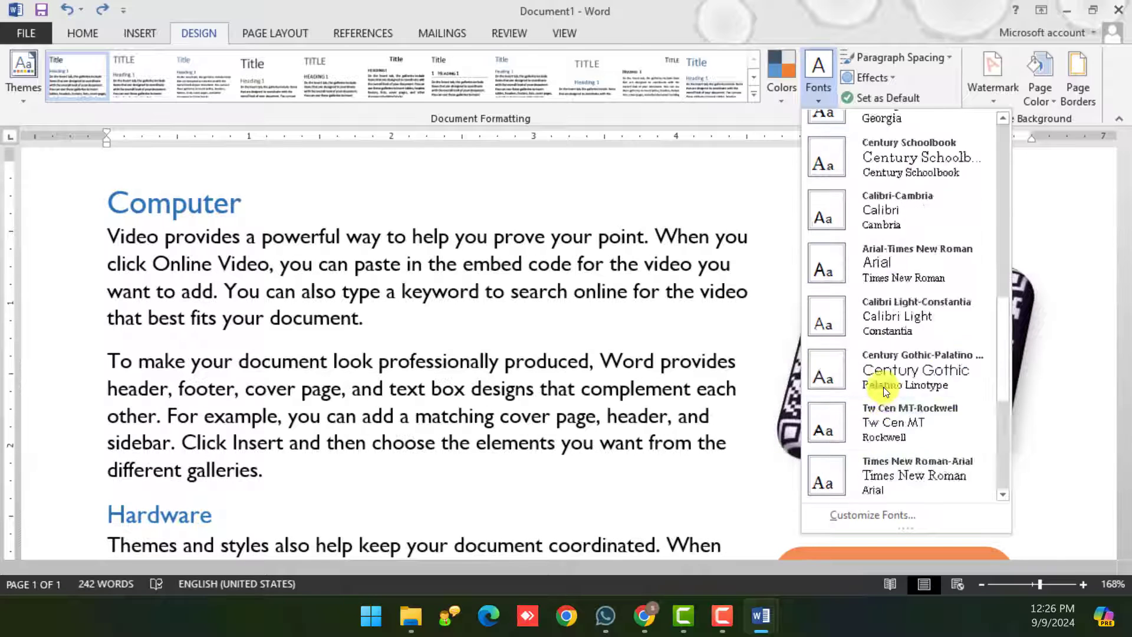
{"action": "scroll", "coordinate": [883, 387], "scroll_direction": "up", "scroll_amount": 5}
{"action": "left_click", "coordinate": [880, 380]}
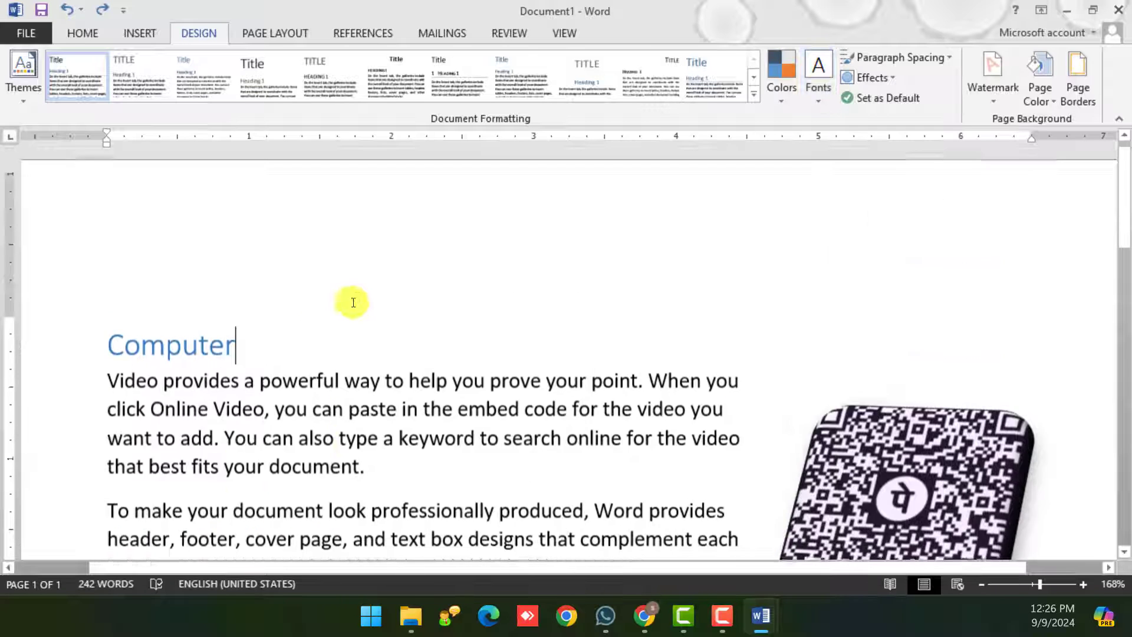
- Browse the theme effects such as Top Shadow against the orange shape, without applying one
{"action": "scroll", "coordinate": [413, 360], "scroll_direction": "down", "scroll_amount": 6, "text": "ctrl"}
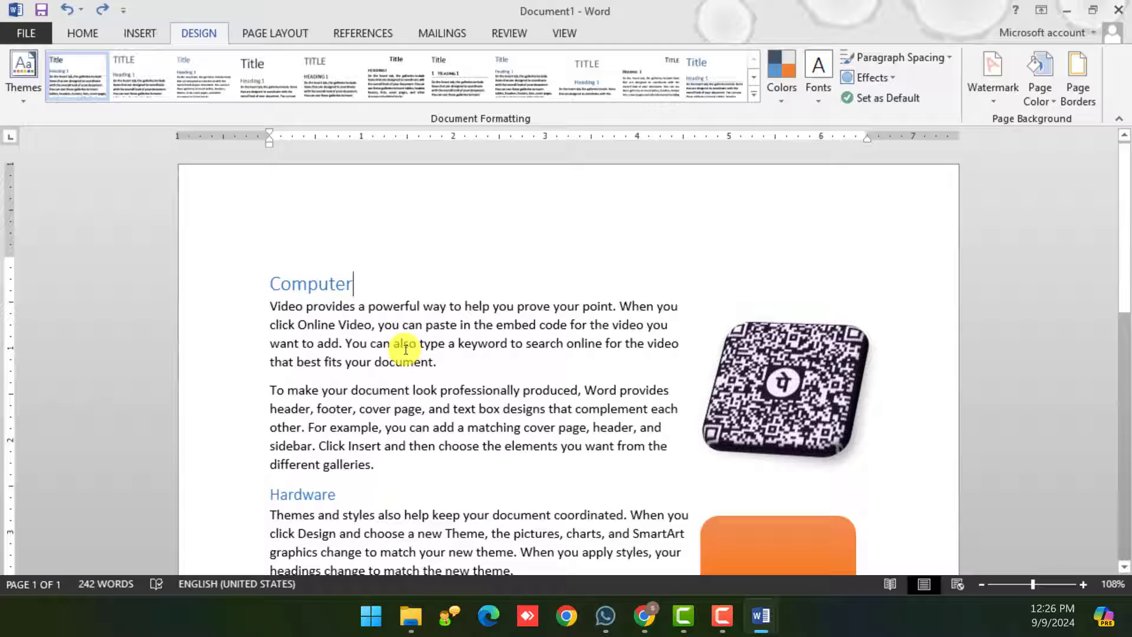
{"action": "left_click", "coordinate": [443, 385]}
{"action": "left_click", "coordinate": [450, 362]}
{"action": "scroll", "coordinate": [370, 352], "scroll_direction": "up", "scroll_amount": 3, "text": "ctrl"}
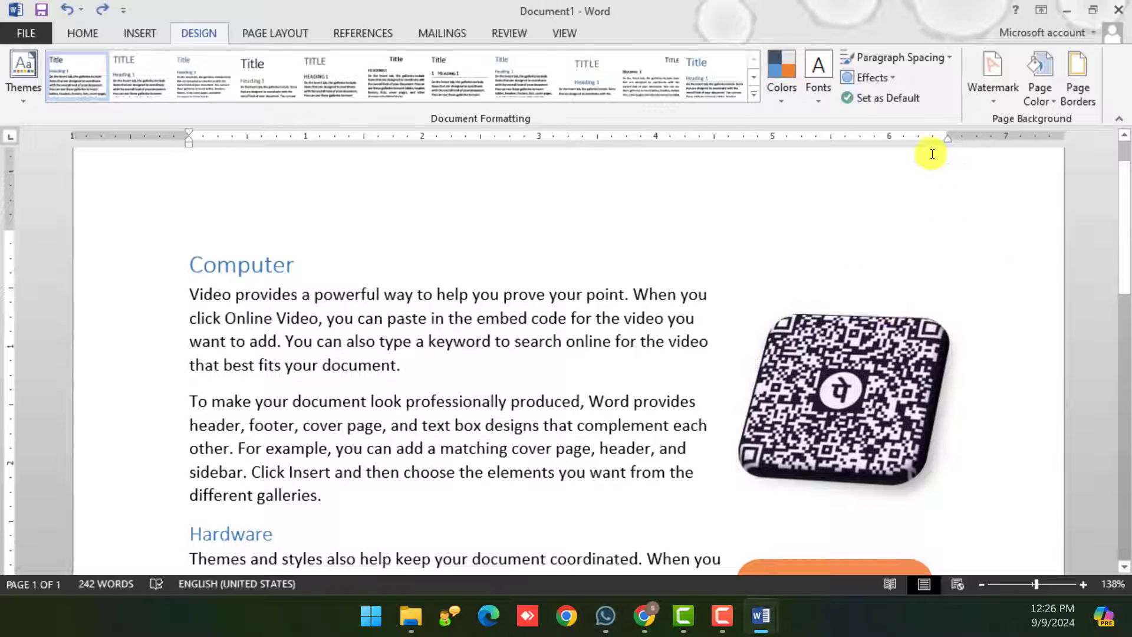
{"action": "left_click", "coordinate": [887, 81]}
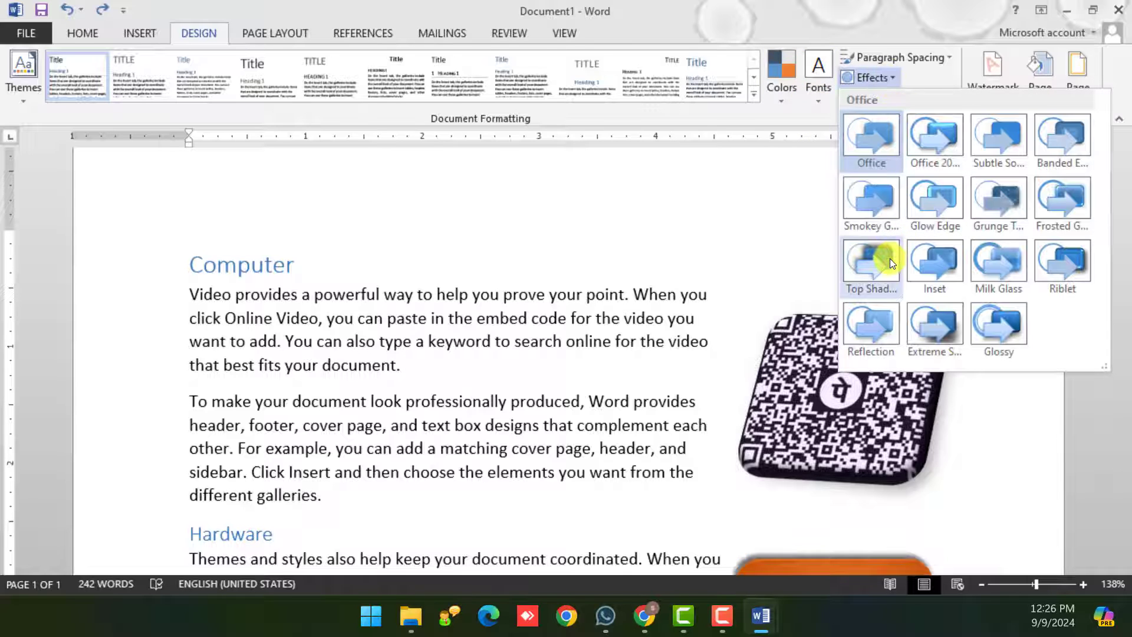
{"action": "scroll", "coordinate": [752, 401], "scroll_direction": "down", "scroll_amount": 3}
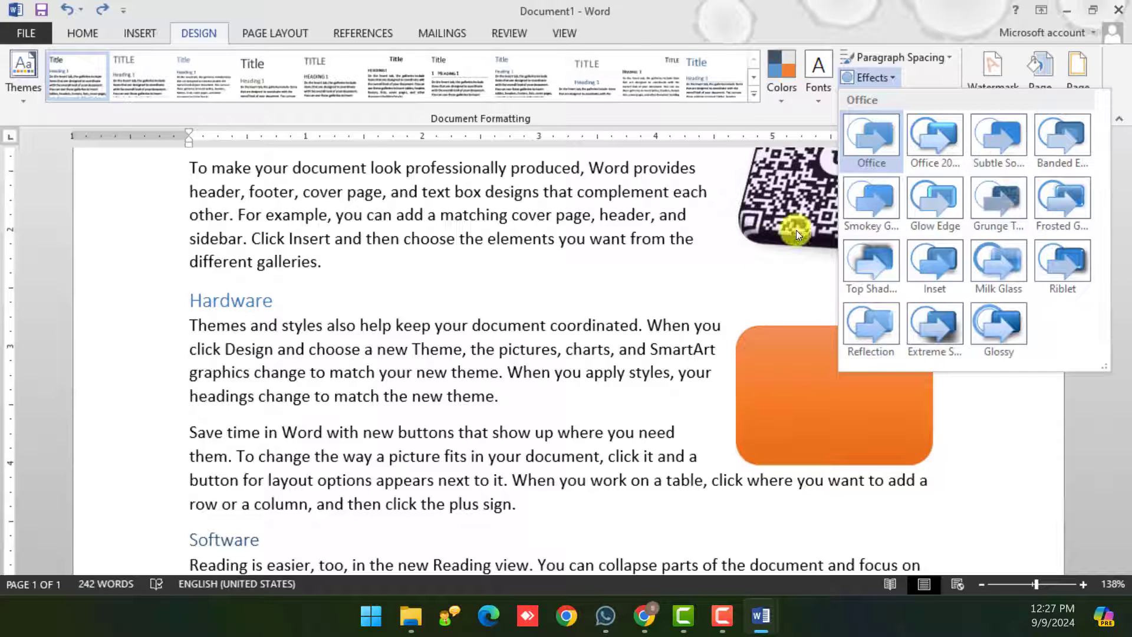
{"action": "left_click", "coordinate": [538, 213]}
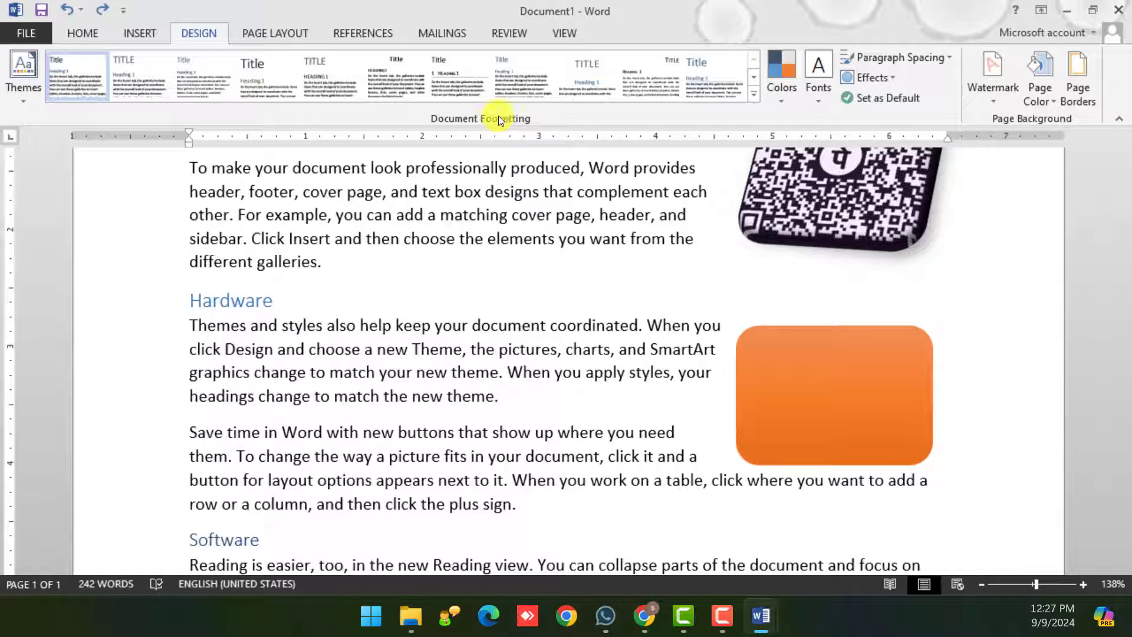
{"action": "scroll", "coordinate": [662, 273], "scroll_direction": "up", "scroll_amount": 3}
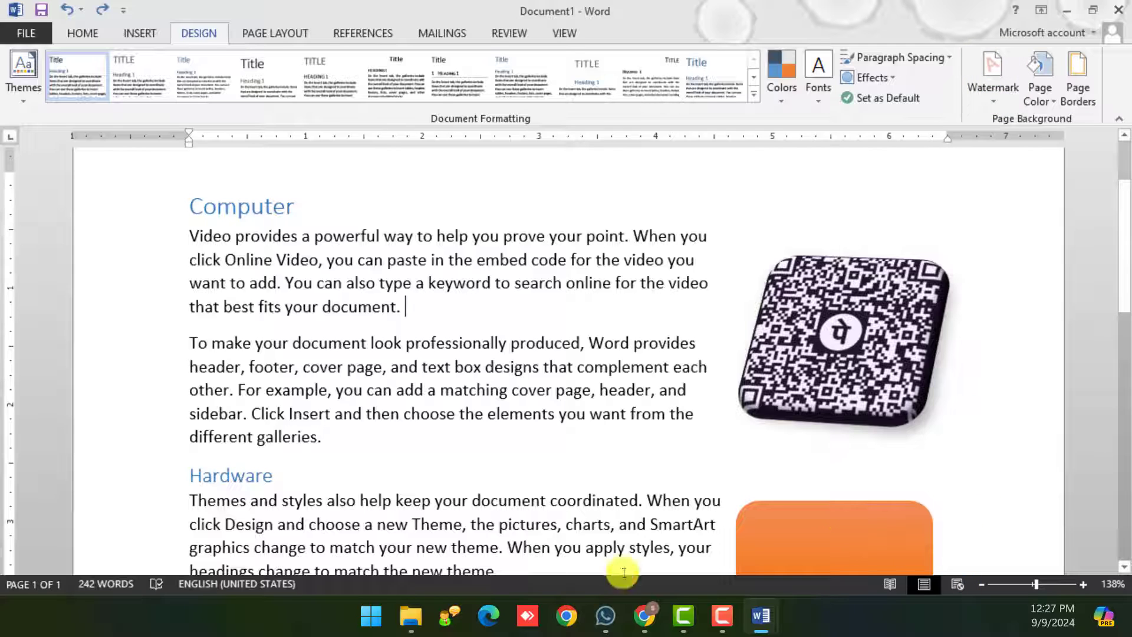
- Switch to Chrome and look through the "book watermark" image results, including the A-PDF flip book example
{"action": "left_click", "coordinate": [644, 616]}
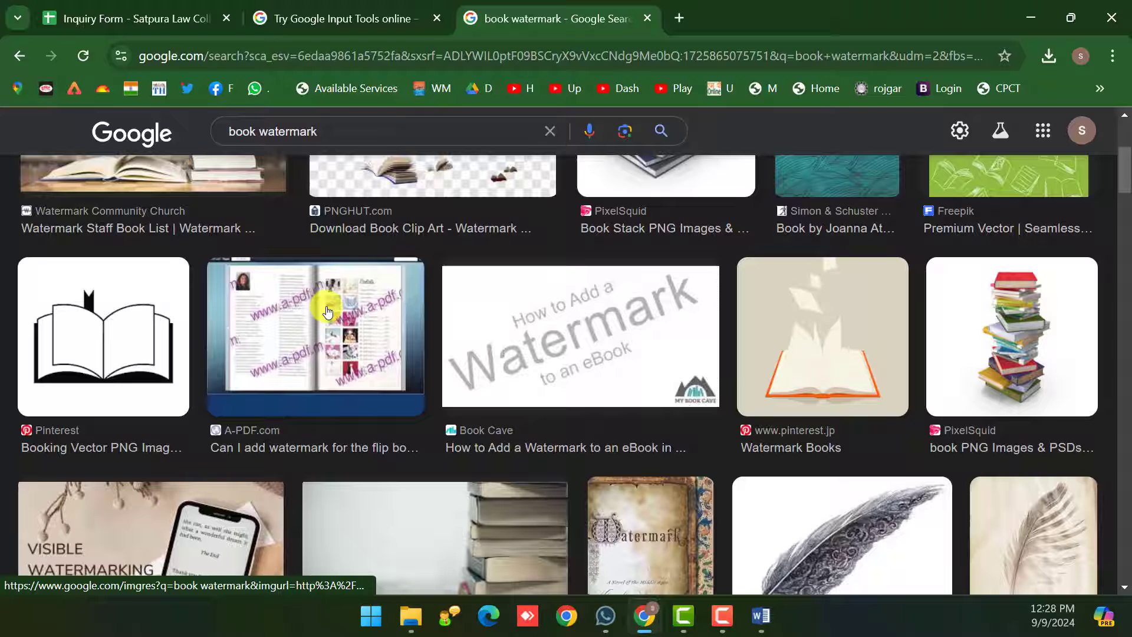
{"action": "left_click", "coordinate": [325, 301]}
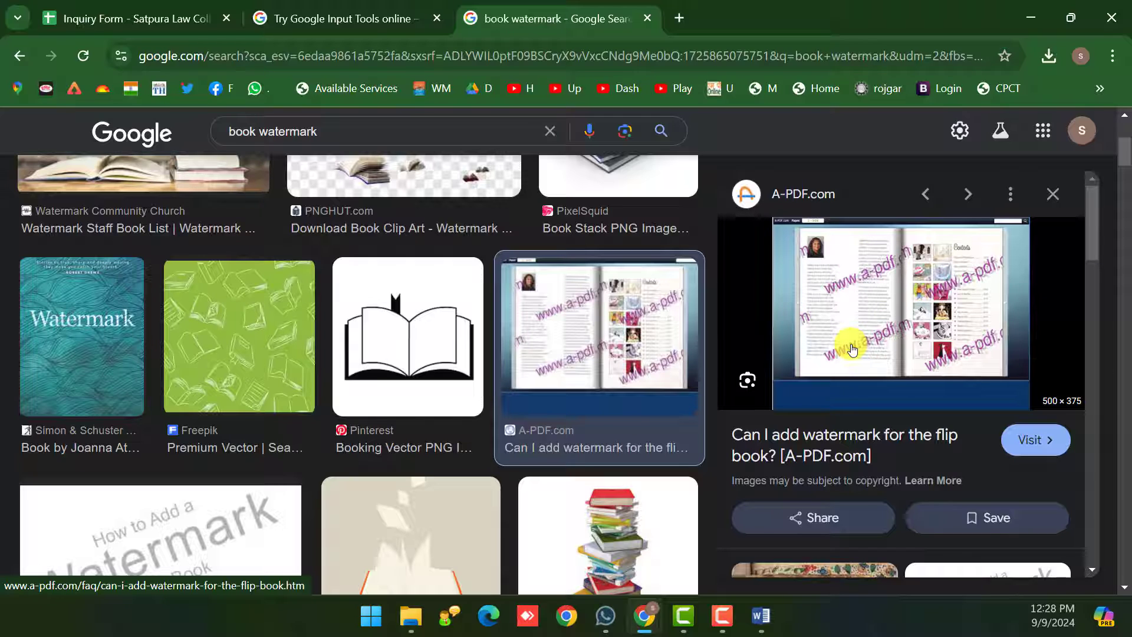
{"action": "scroll", "coordinate": [803, 430], "scroll_direction": "down", "scroll_amount": 1}
{"action": "scroll", "coordinate": [260, 456], "scroll_direction": "down", "scroll_amount": 5}
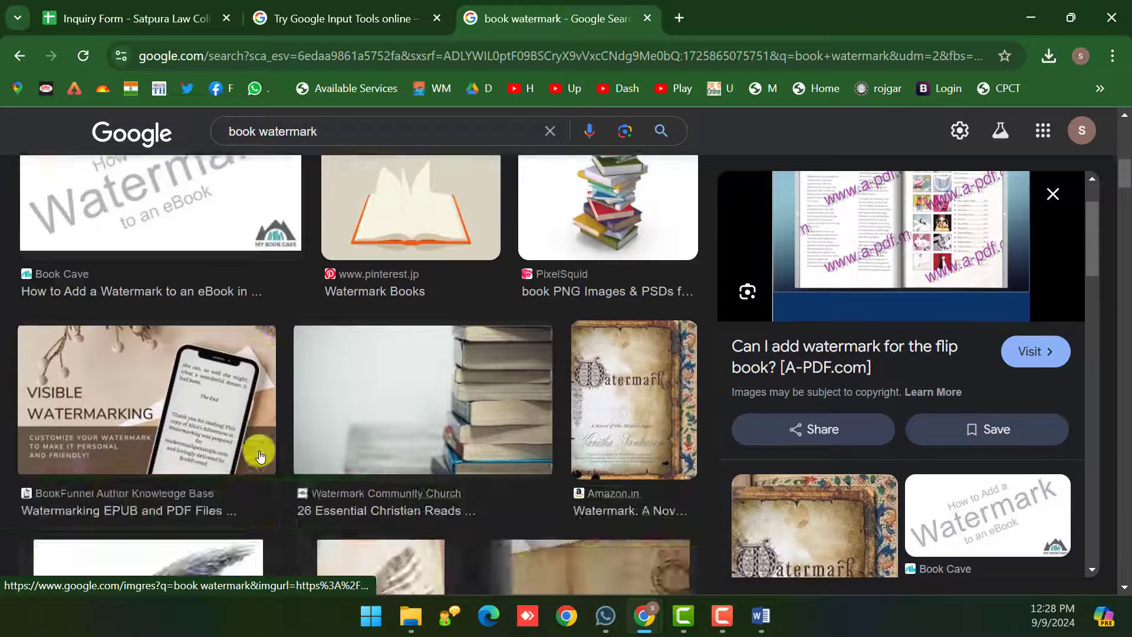
{"action": "scroll", "coordinate": [260, 456], "scroll_direction": "down", "scroll_amount": 5}
{"action": "scroll", "coordinate": [306, 446], "scroll_direction": "up", "scroll_amount": 6}
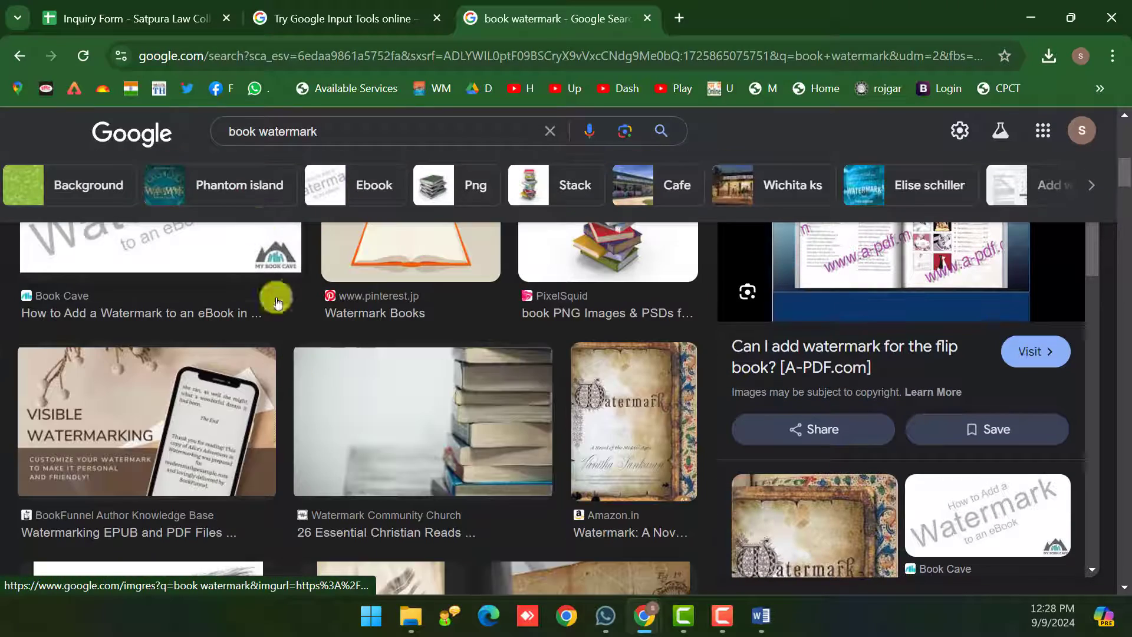
- Change the image search to "watermark" and open the Sample watermark result from Pinterest
{"action": "double_click", "coordinate": [252, 136]}
{"action": "key", "text": "BackSpace"}
{"action": "key", "text": "Return"}
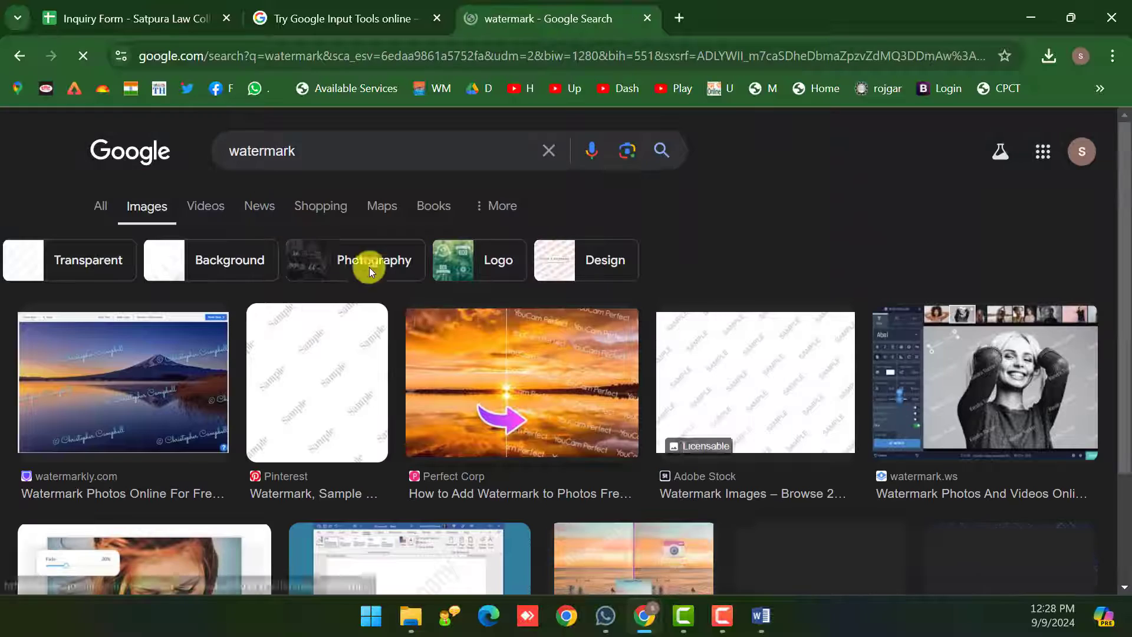
{"action": "left_click", "coordinate": [329, 369]}
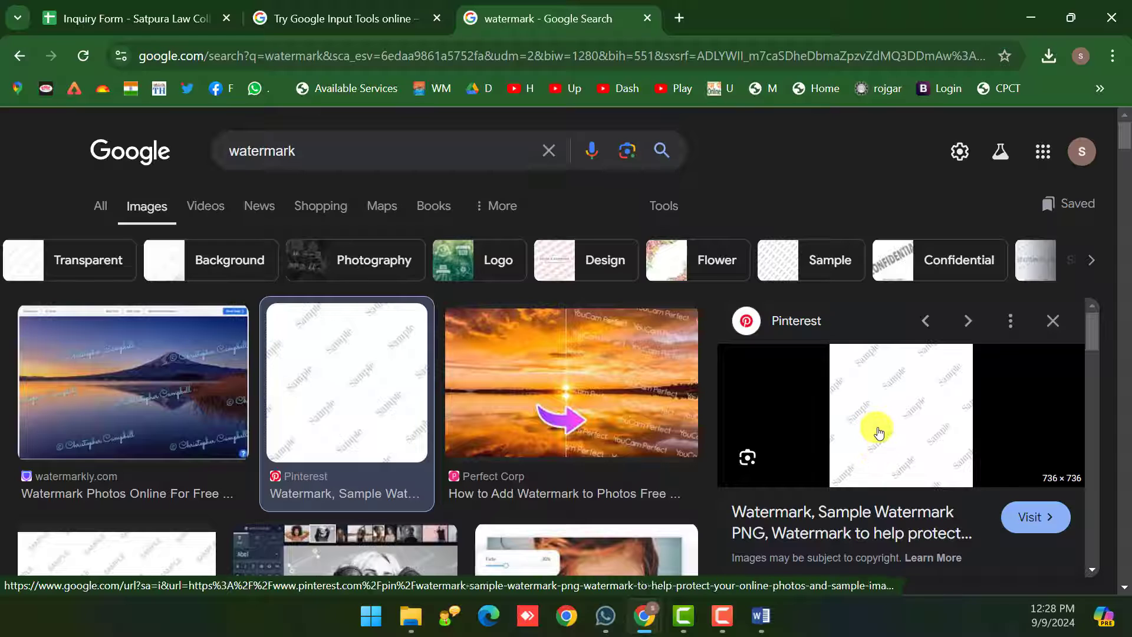
- Download the Pinterest Sample watermark image to the computer
{"action": "right_click", "coordinate": [879, 432]}
{"action": "left_click", "coordinate": [949, 311]}
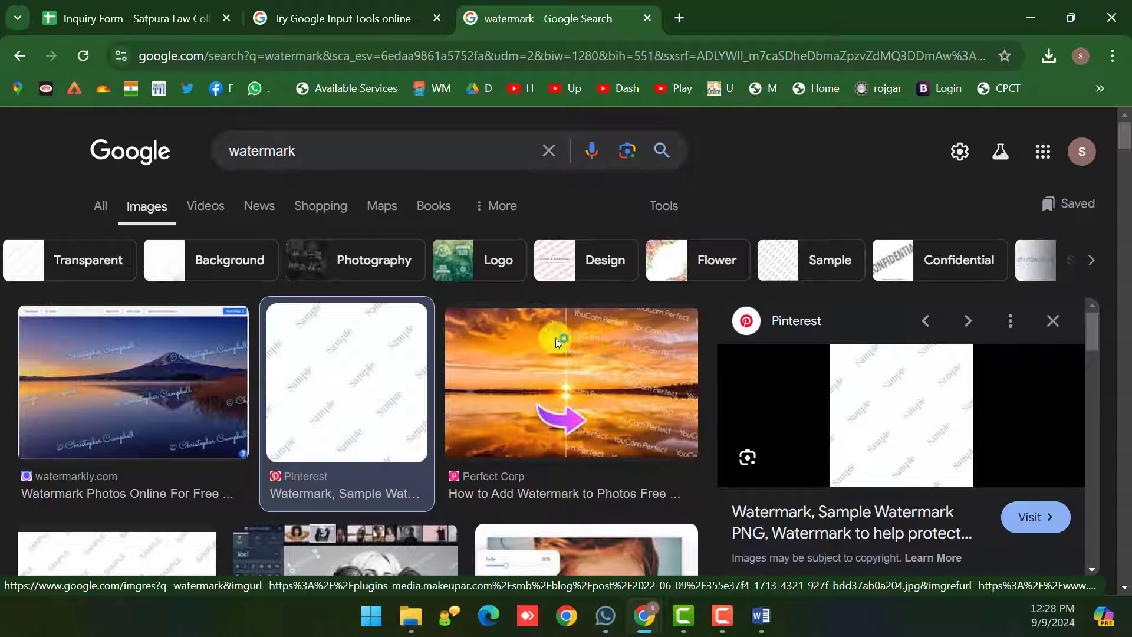
{"action": "left_click", "coordinate": [451, 394]}
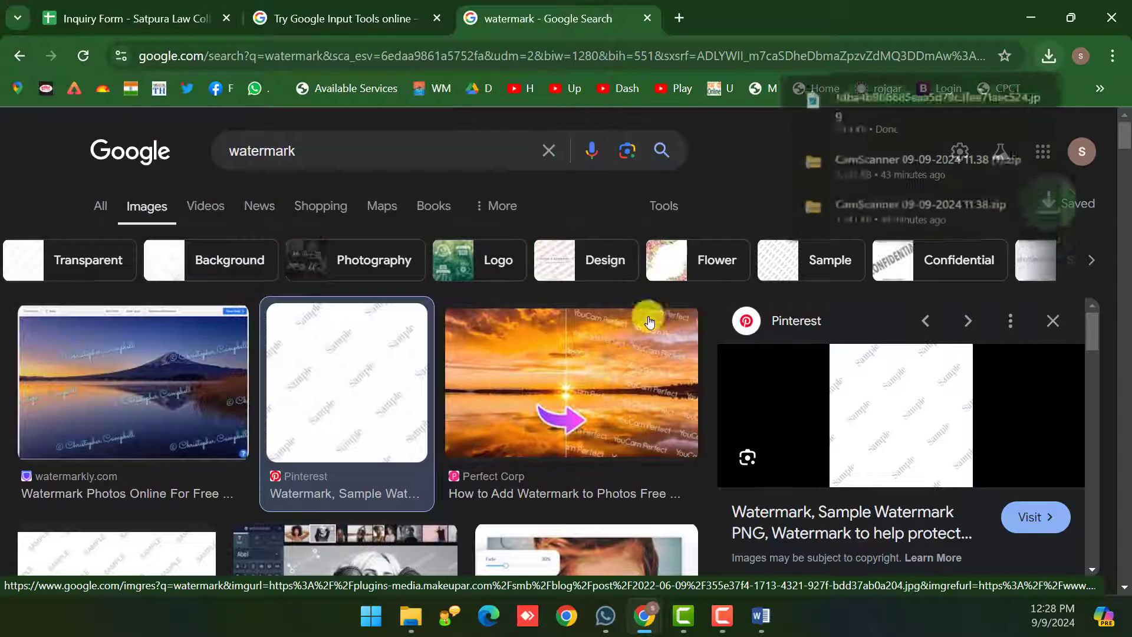
- Examine the downloaded Sample watermark image in the photo viewer and return to the Word document
{"action": "left_click", "coordinate": [826, 101]}
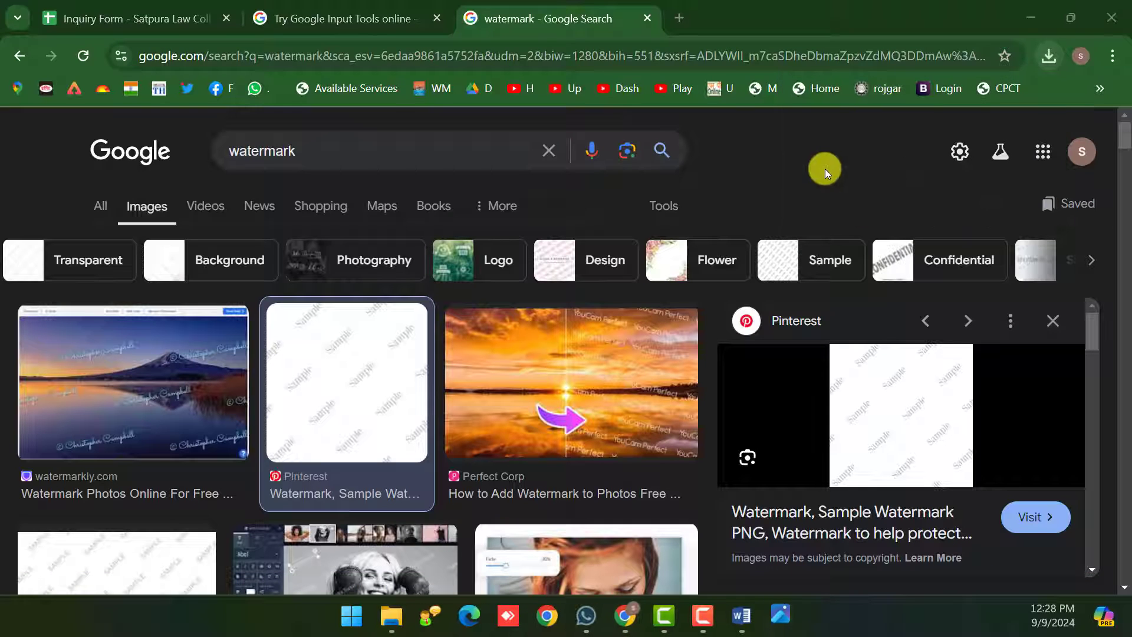
{"action": "left_click_drag", "start_coordinate": [1129, 6], "coordinate": [93, 56]}
{"action": "double_click", "coordinate": [451, 59]}
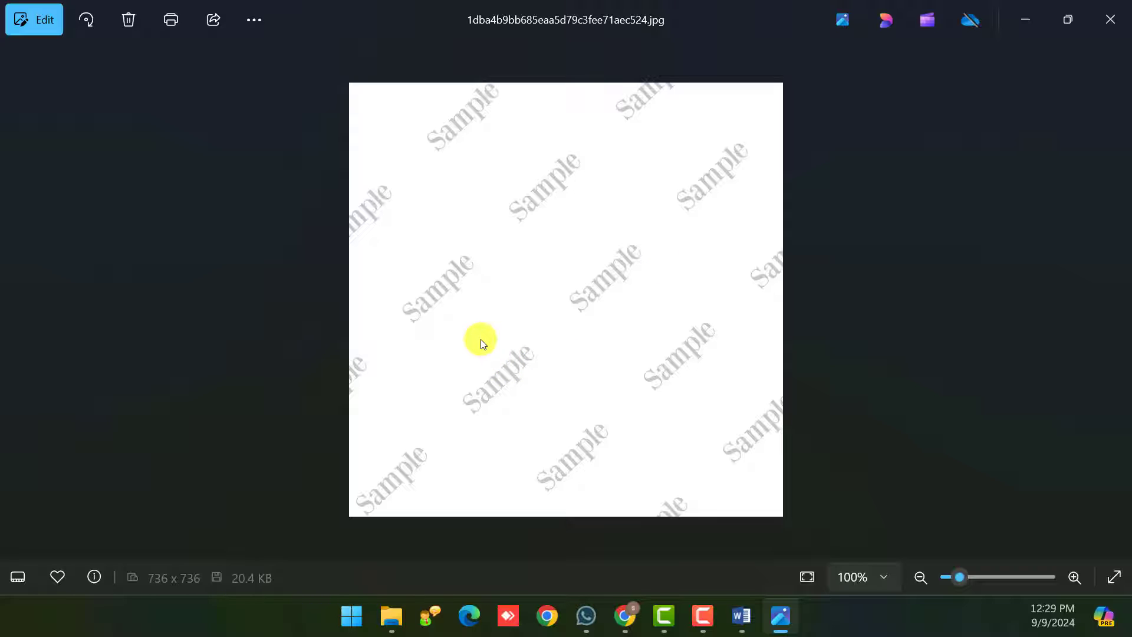
{"action": "left_click", "coordinate": [1029, 20]}
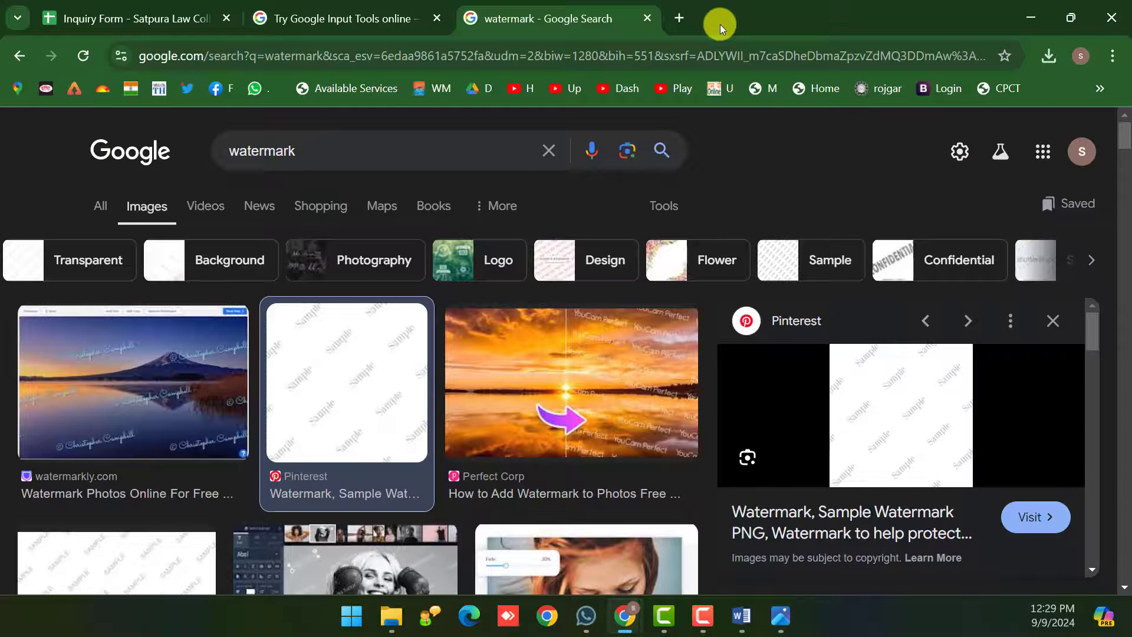
{"action": "scroll", "coordinate": [690, 327], "scroll_direction": "down", "scroll_amount": 3}
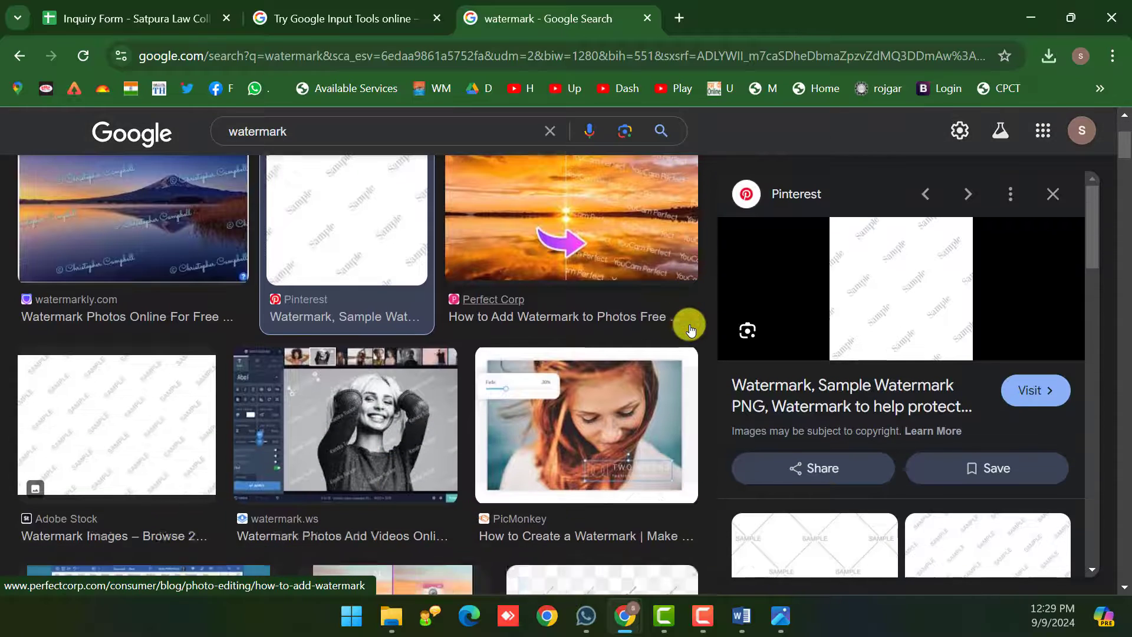
{"action": "left_click", "coordinate": [1021, 11]}
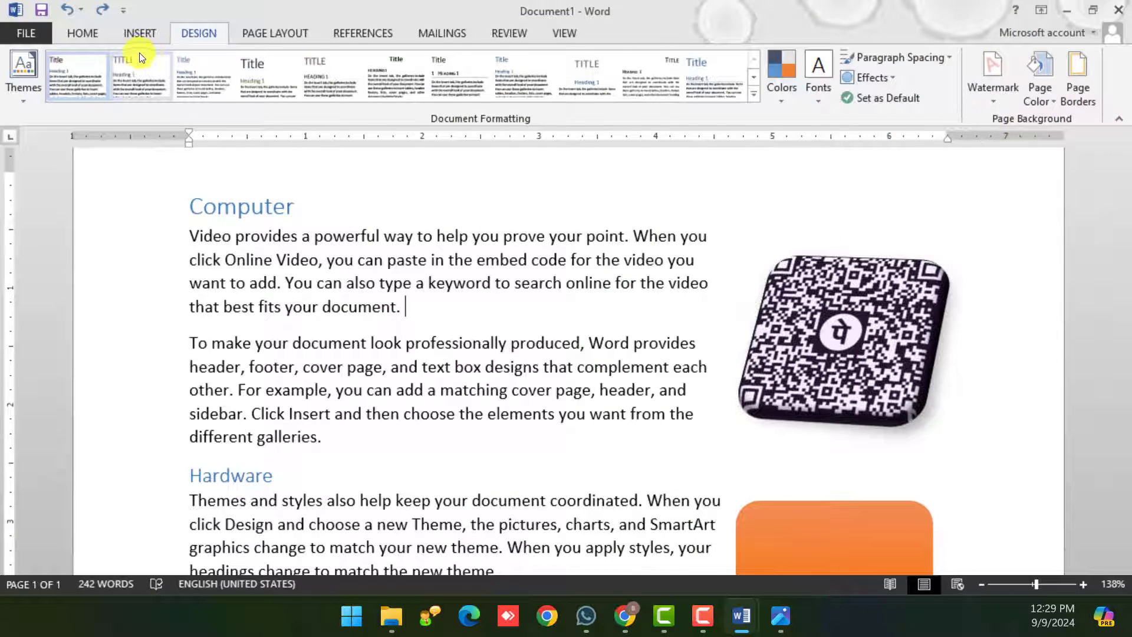
- Browse the built-in watermark designs from Confidential to Urgent without applying one
{"action": "left_click", "coordinate": [993, 101]}
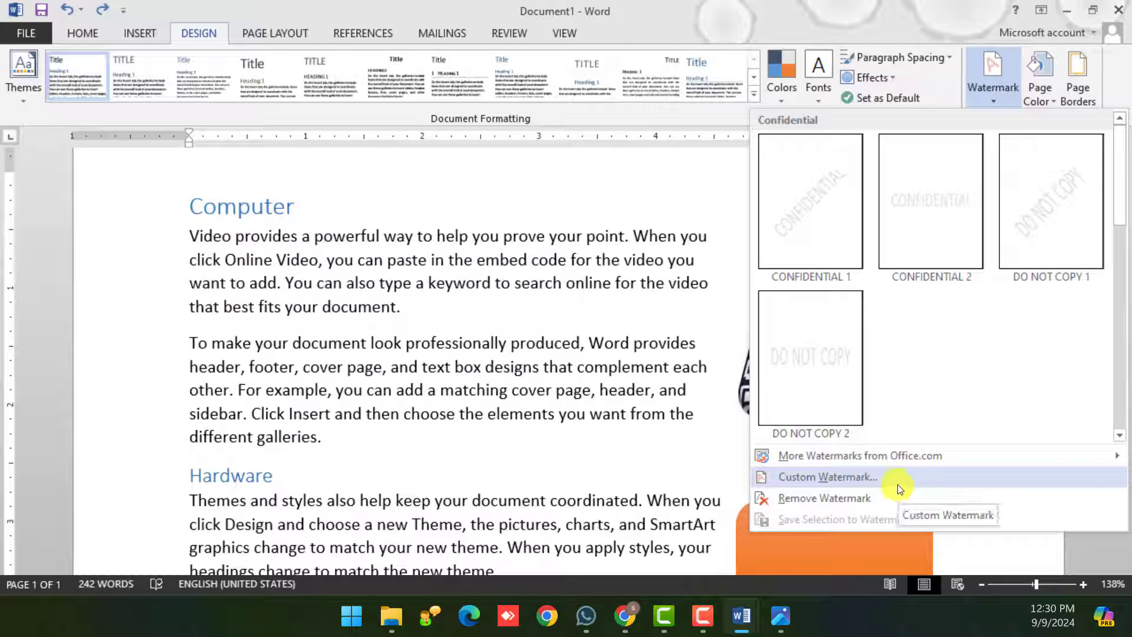
{"action": "scroll", "coordinate": [846, 253], "scroll_direction": "down", "scroll_amount": 3}
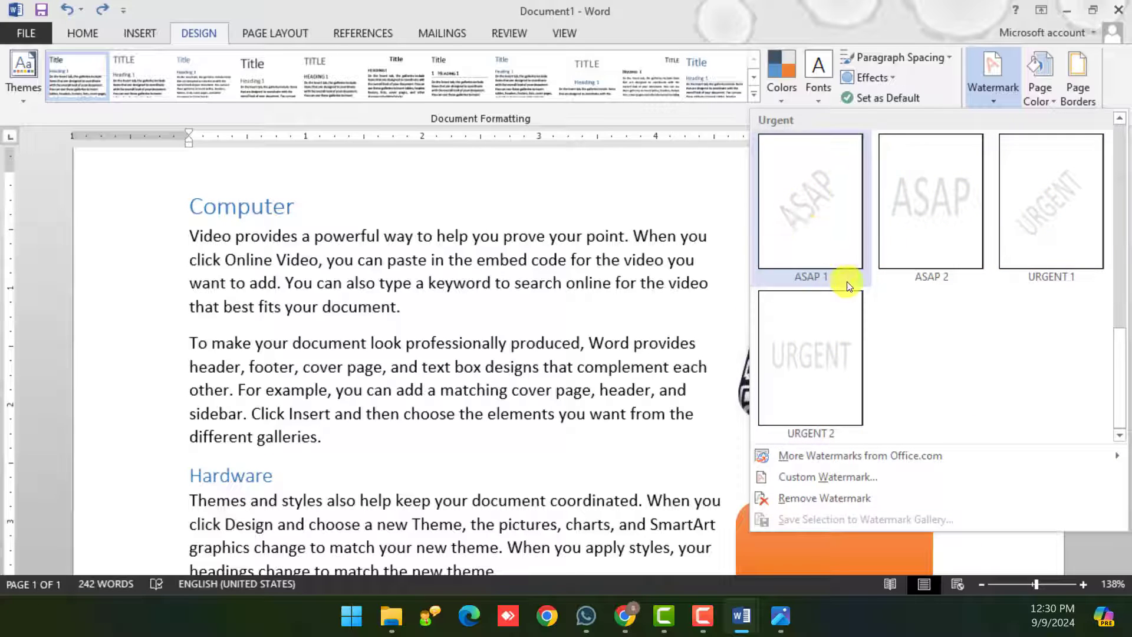
{"action": "scroll", "coordinate": [837, 308], "scroll_direction": "up", "scroll_amount": 3}
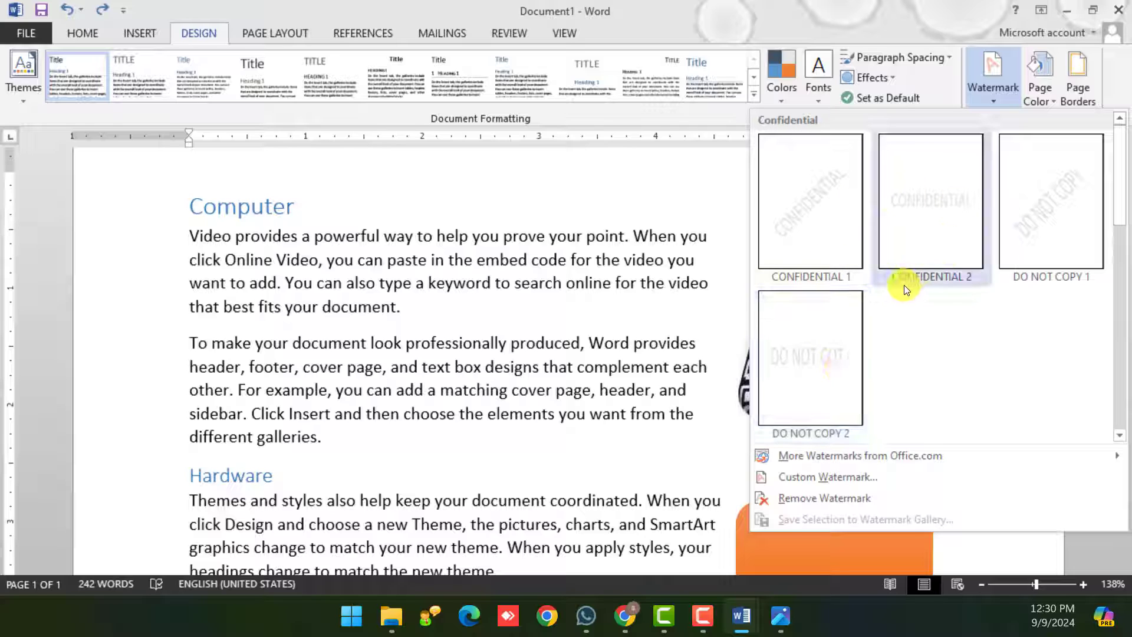
- Add a custom text watermark reading "Computer" in Calibri with a diagonal, semitransparent layout, and check it on the page
{"action": "left_click", "coordinate": [804, 481]}
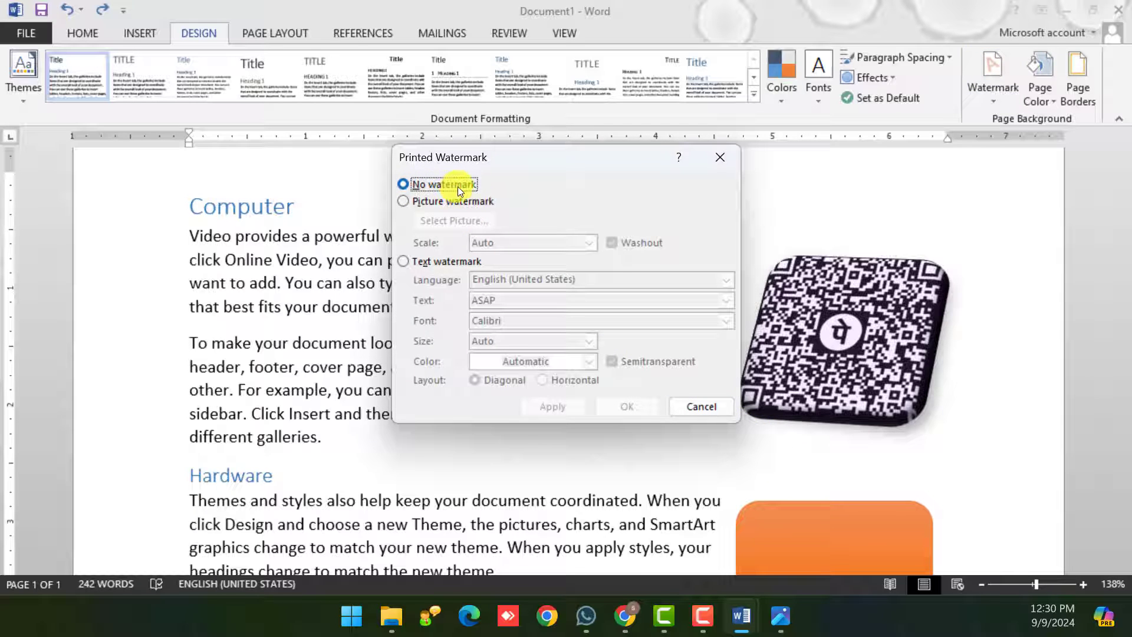
{"action": "left_click", "coordinate": [437, 198]}
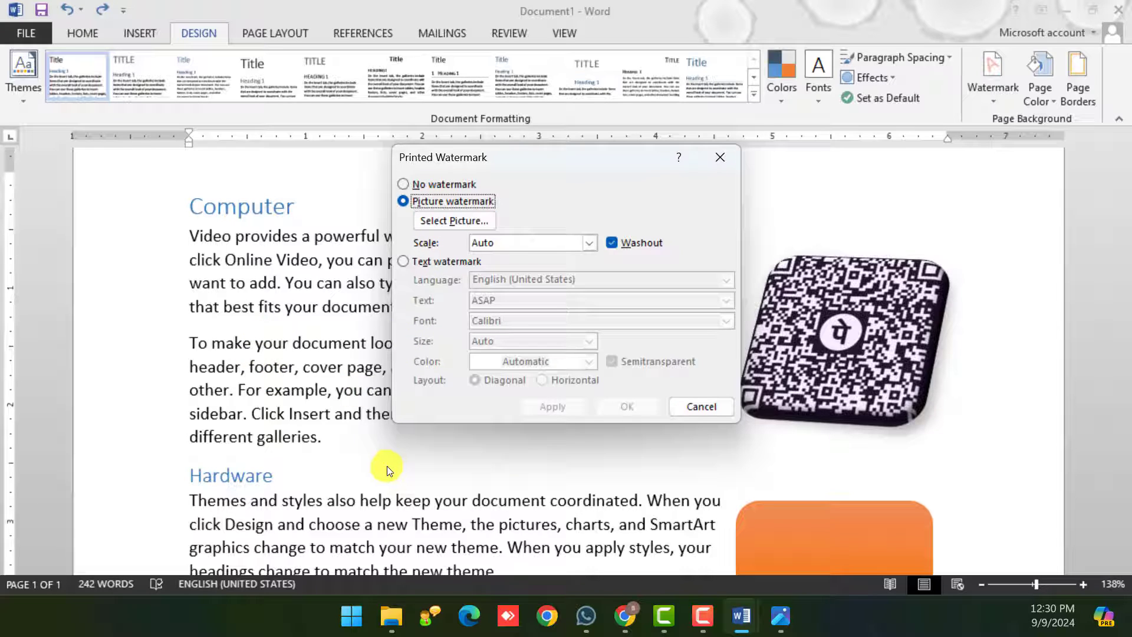
{"action": "left_click", "coordinate": [426, 265]}
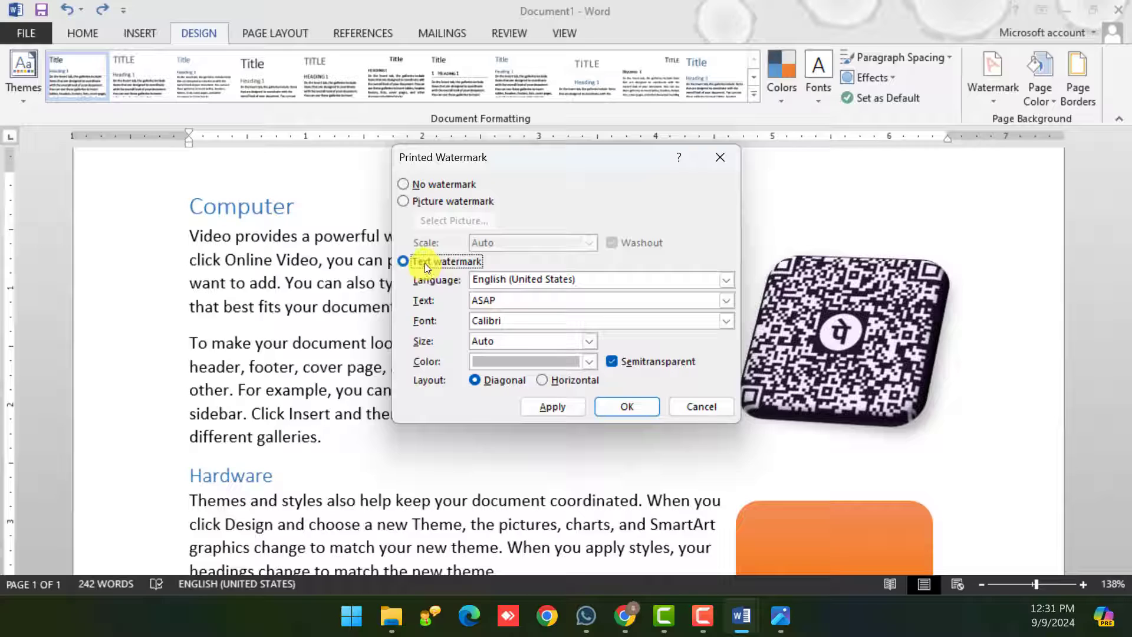
{"action": "left_click", "coordinate": [423, 306]}
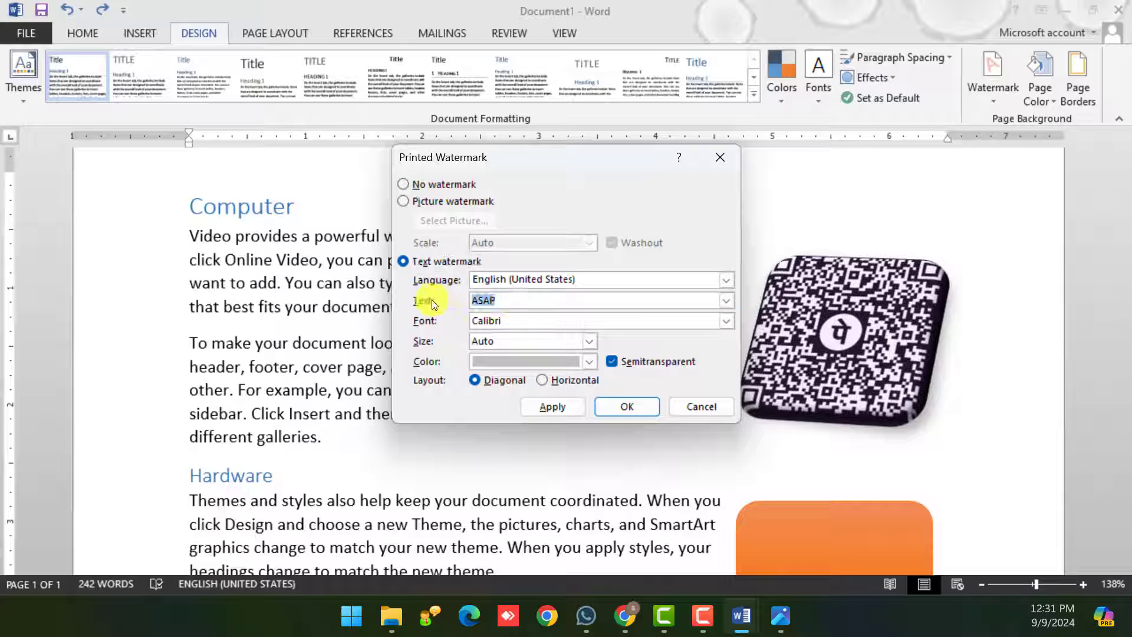
{"action": "type", "text": "Computer"}
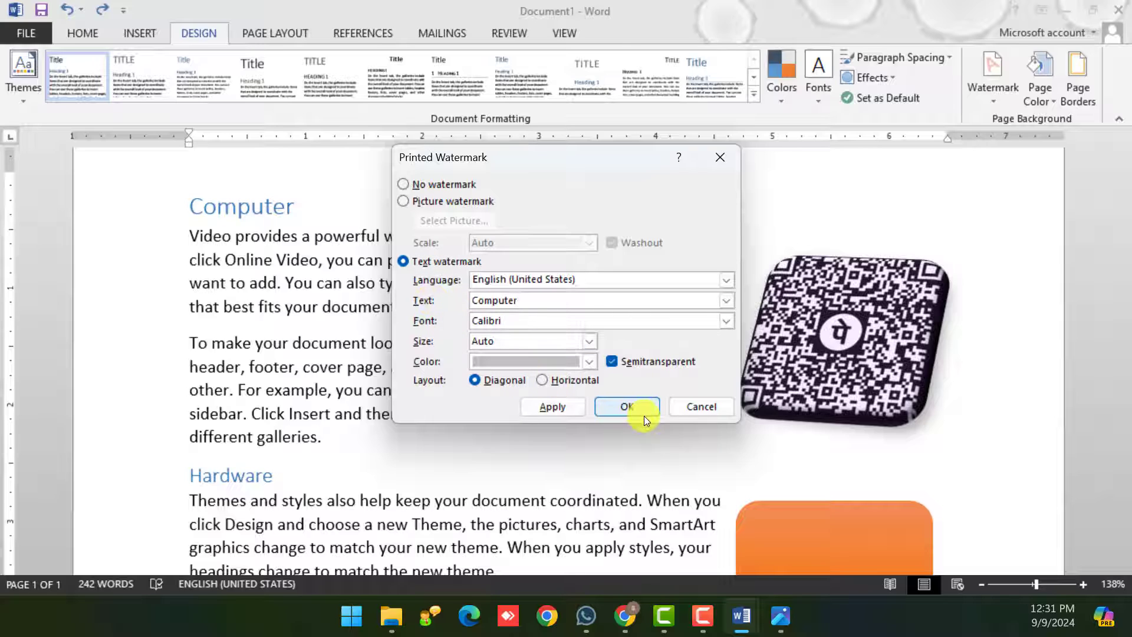
{"action": "left_click", "coordinate": [628, 407]}
{"action": "scroll", "coordinate": [530, 392], "scroll_direction": "down", "scroll_amount": 5, "text": "ctrl"}
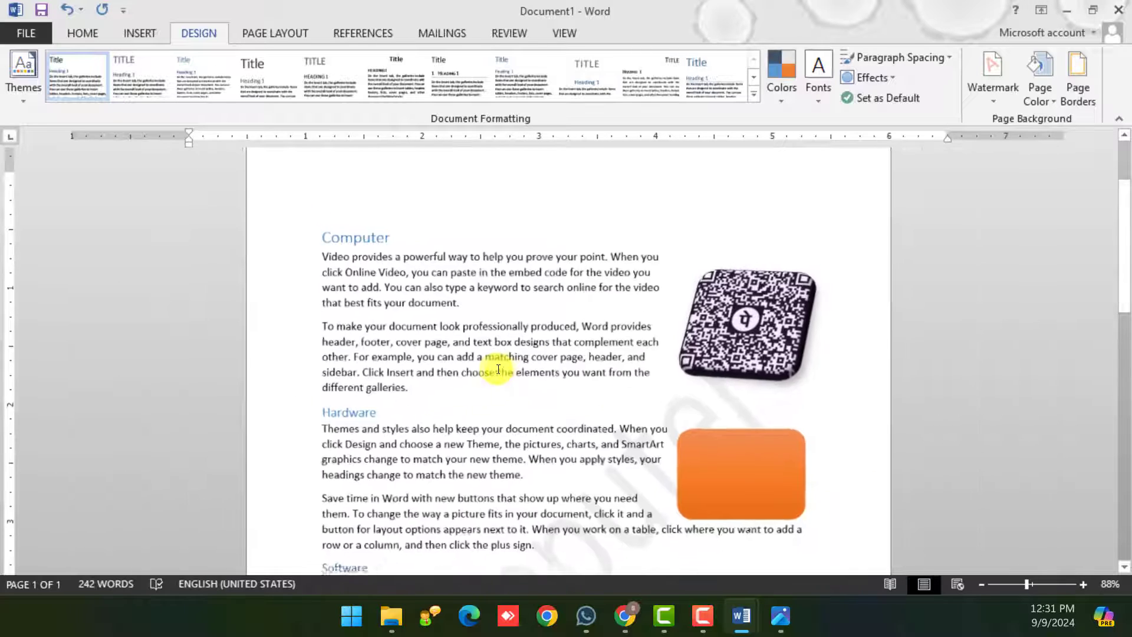
{"action": "scroll", "coordinate": [495, 375], "scroll_direction": "down", "scroll_amount": 4}
{"action": "scroll", "coordinate": [498, 407], "scroll_direction": "down", "scroll_amount": 1}
{"action": "scroll", "coordinate": [413, 495], "scroll_direction": "up", "scroll_amount": 2}
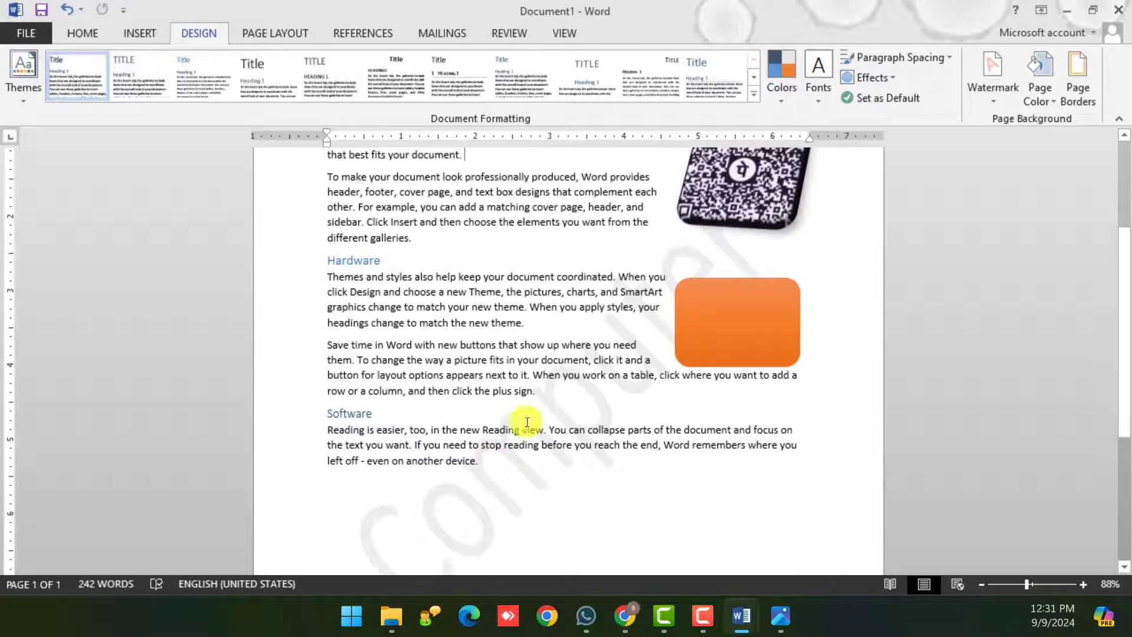
- Copy the document's entire content, including the picture and the shape
{"action": "scroll", "coordinate": [531, 418], "scroll_direction": "down", "scroll_amount": 4}
{"action": "key", "text": "ctrl+a"}
{"action": "key", "text": "ctrl+c"}
{"action": "scroll", "coordinate": [434, 227], "scroll_direction": "up", "scroll_amount": 10}
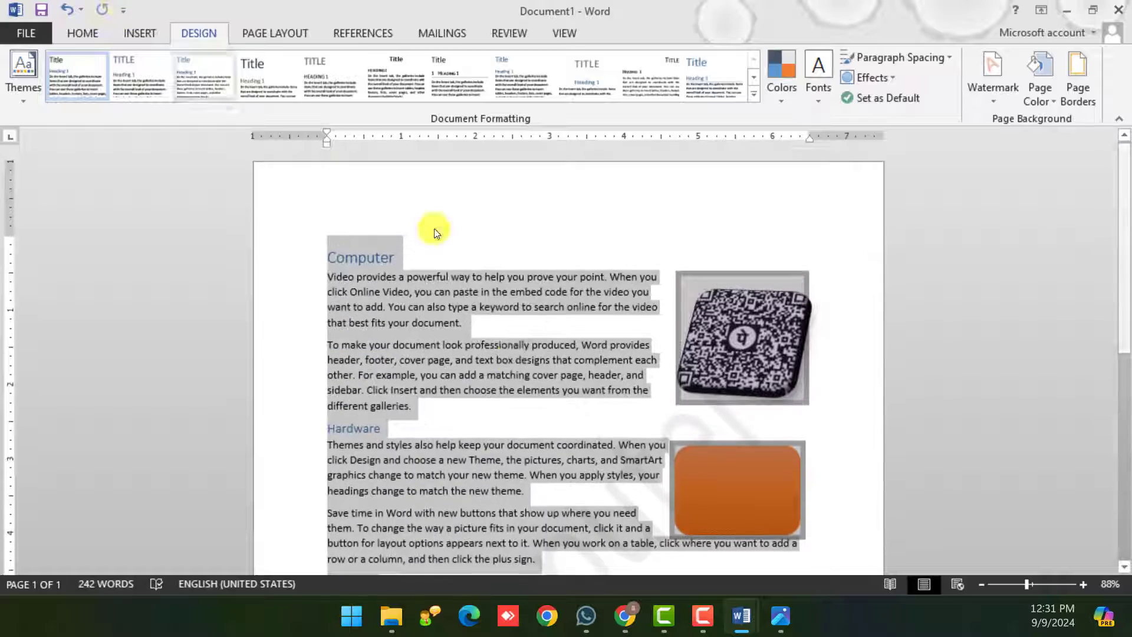
- Paste the copied content 13 times on a new line below the Software paragraph and check the watermark across the pages
{"action": "scroll", "coordinate": [504, 377], "scroll_direction": "down", "scroll_amount": 5}
{"action": "scroll", "coordinate": [505, 377], "scroll_direction": "down", "scroll_amount": 2}
{"action": "left_click", "coordinate": [503, 453]}
{"action": "key", "text": "Return"}
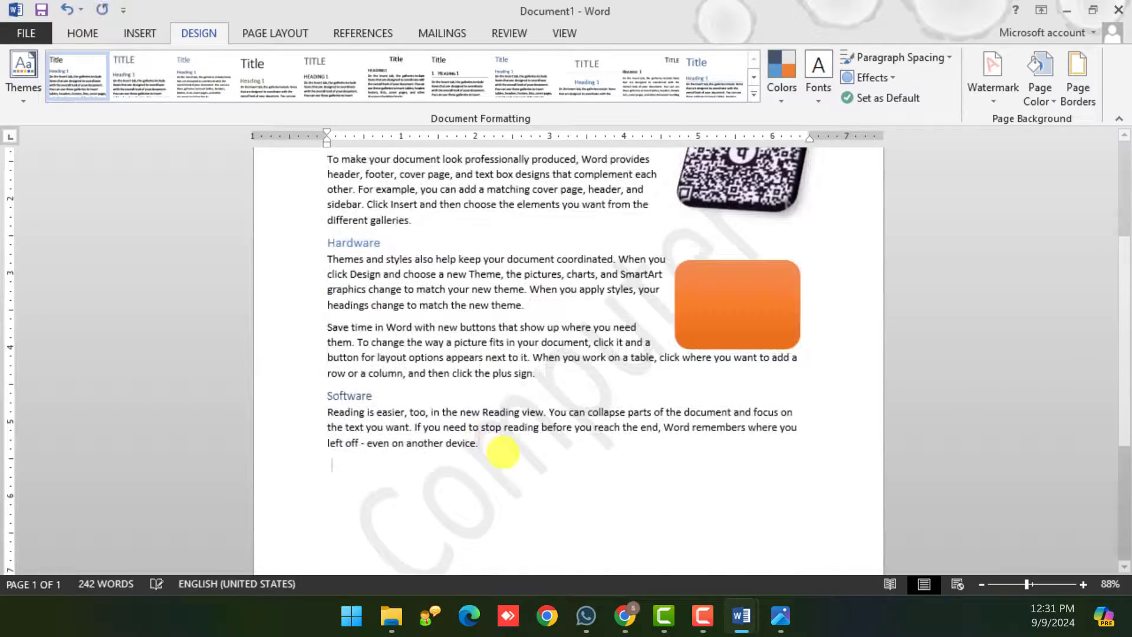
{"action": "key", "text": "ctrl+v"}
{"action": "key", "text": "ctrl+v"}
{"action": "key", "text": "ctrl+v"}
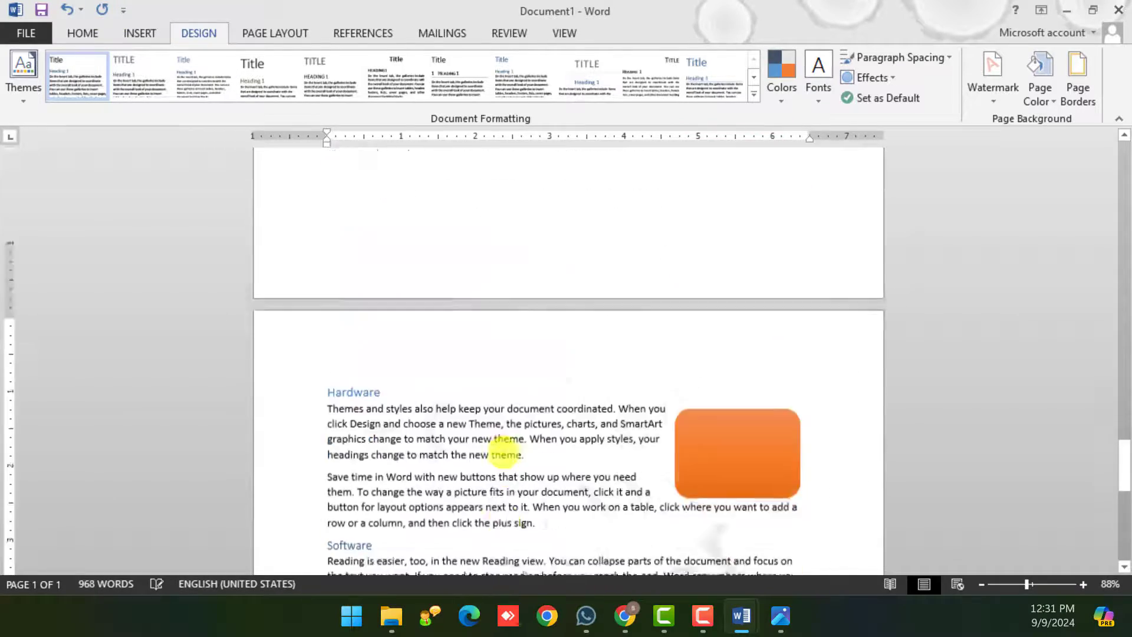
{"action": "key", "text": "ctrl+v"}
{"action": "key", "text": "ctrl+v"}
{"action": "key", "text": "ctrl+v"}
{"action": "key", "text": "ctrl+v"}
{"action": "key", "text": "ctrl+v"}
{"action": "key", "text": "ctrl+v"}
{"action": "key", "text": "ctrl+v"}
{"action": "key", "text": "ctrl+v"}
{"action": "key", "text": "ctrl+v"}
{"action": "key", "text": "ctrl+v"}
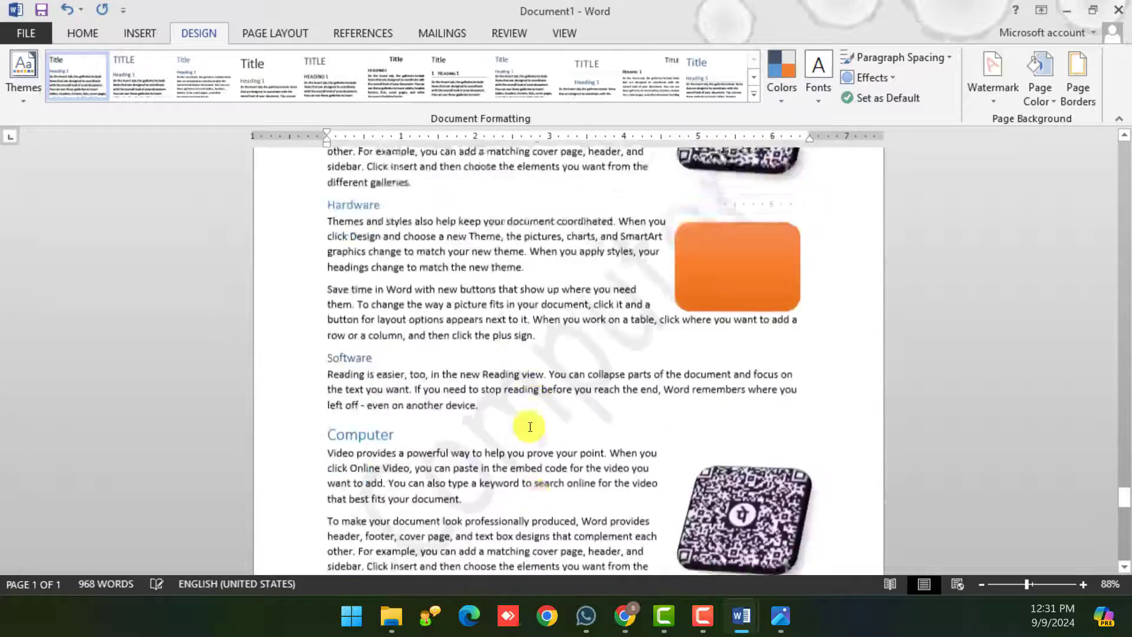
{"action": "scroll", "coordinate": [461, 349], "scroll_direction": "up", "scroll_amount": 15}
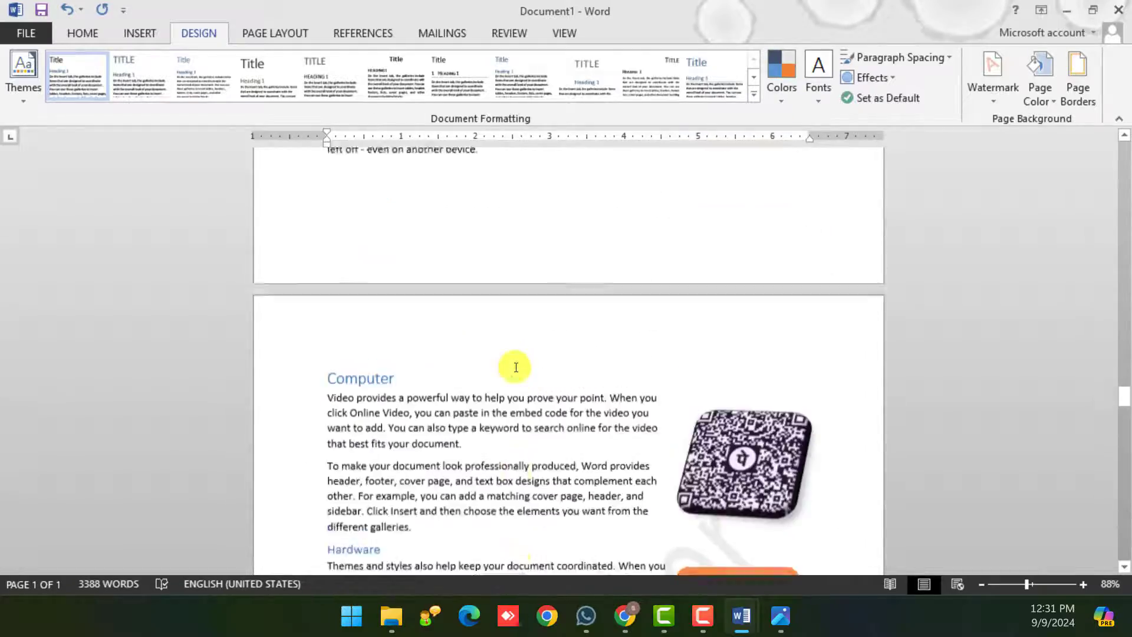
{"action": "scroll", "coordinate": [535, 368], "scroll_direction": "up", "scroll_amount": 10}
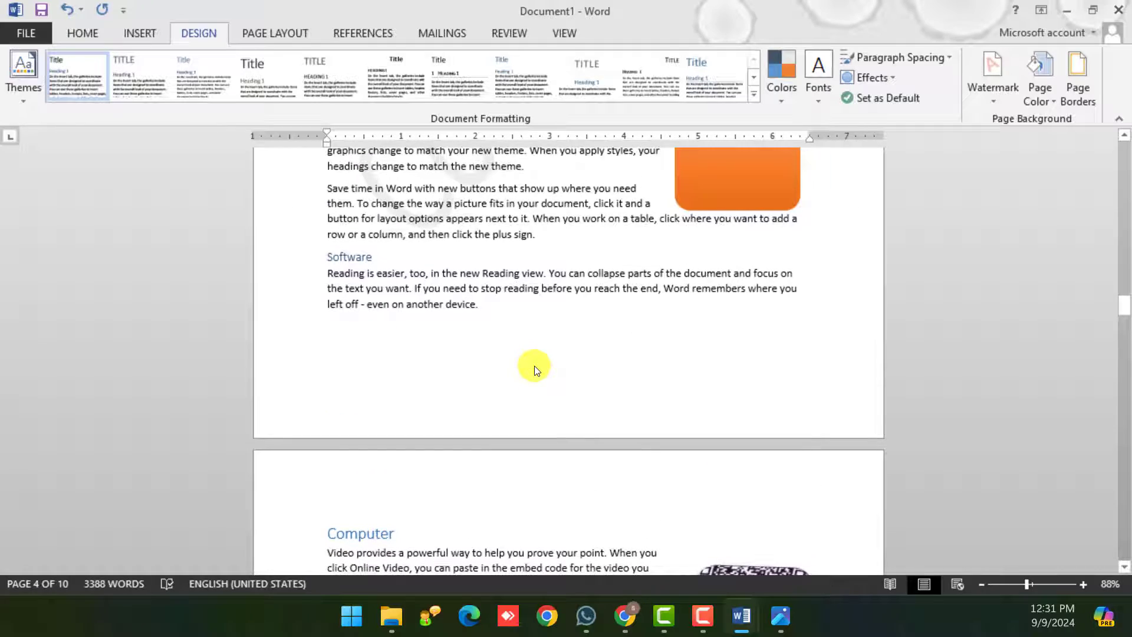
- Open the custom watermark settings for the "Computer" text watermark and reposition the dialog so the page's watermark can be seen
{"action": "scroll", "coordinate": [536, 370], "scroll_direction": "up", "scroll_amount": 15}
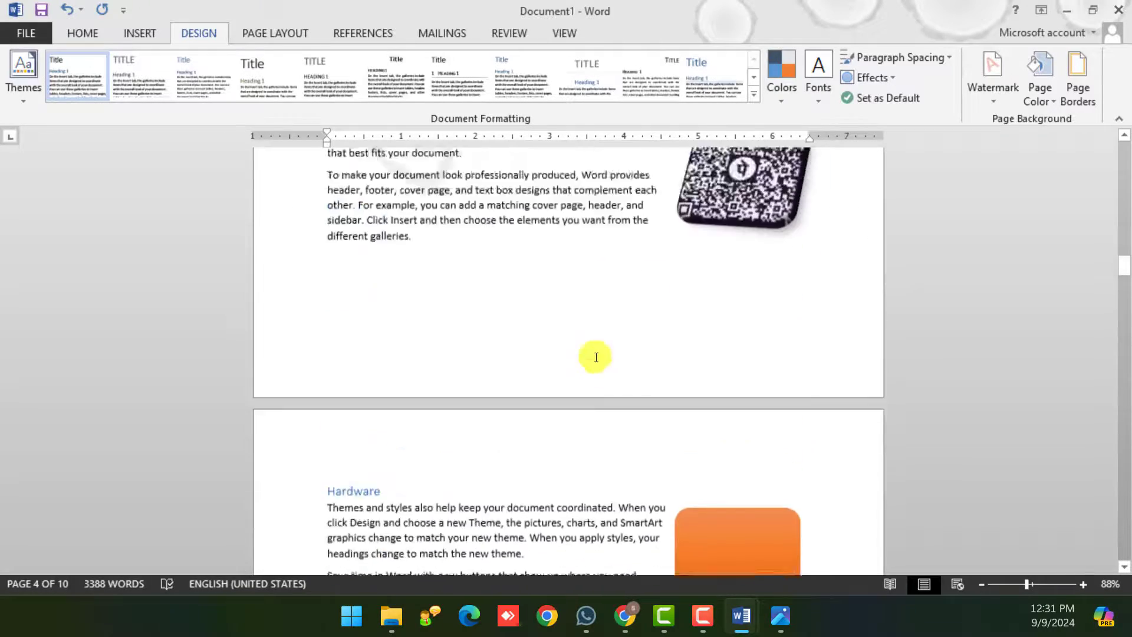
{"action": "scroll", "coordinate": [594, 345], "scroll_direction": "up", "scroll_amount": 15}
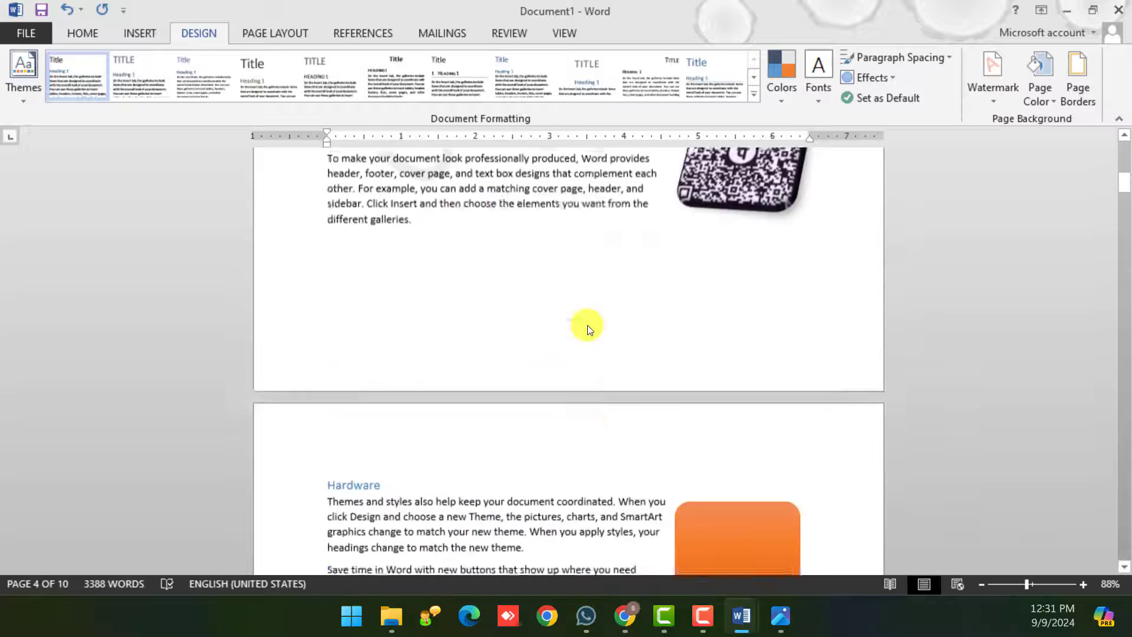
{"action": "scroll", "coordinate": [587, 324], "scroll_direction": "up", "scroll_amount": 3}
{"action": "scroll", "coordinate": [831, 242], "scroll_direction": "up", "scroll_amount": 2, "text": "ctrl"}
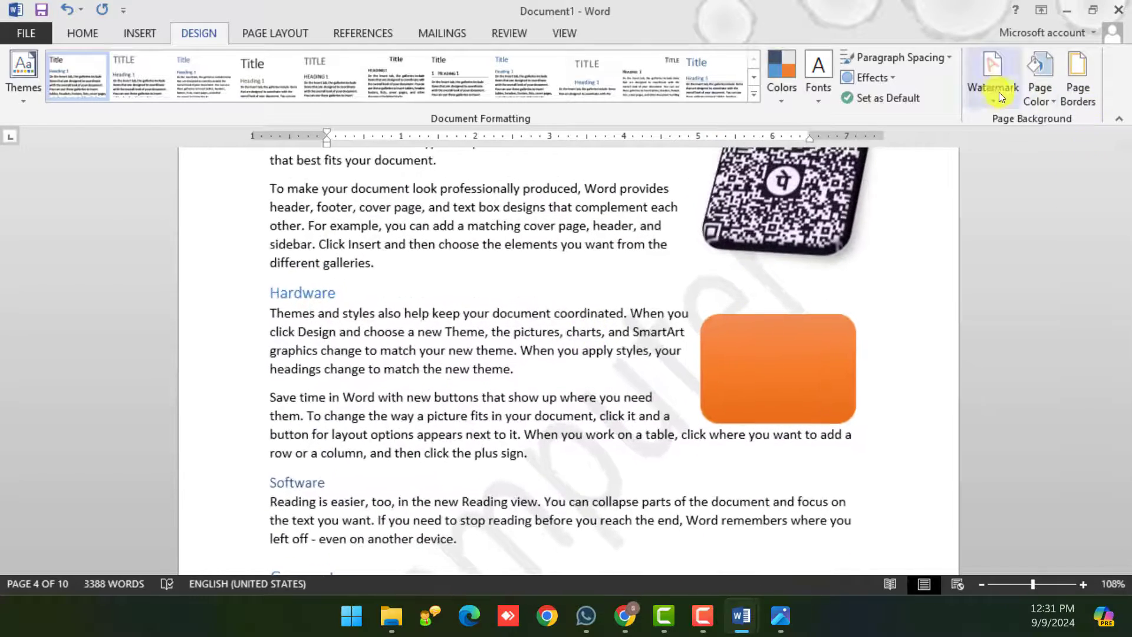
{"action": "left_click", "coordinate": [993, 96]}
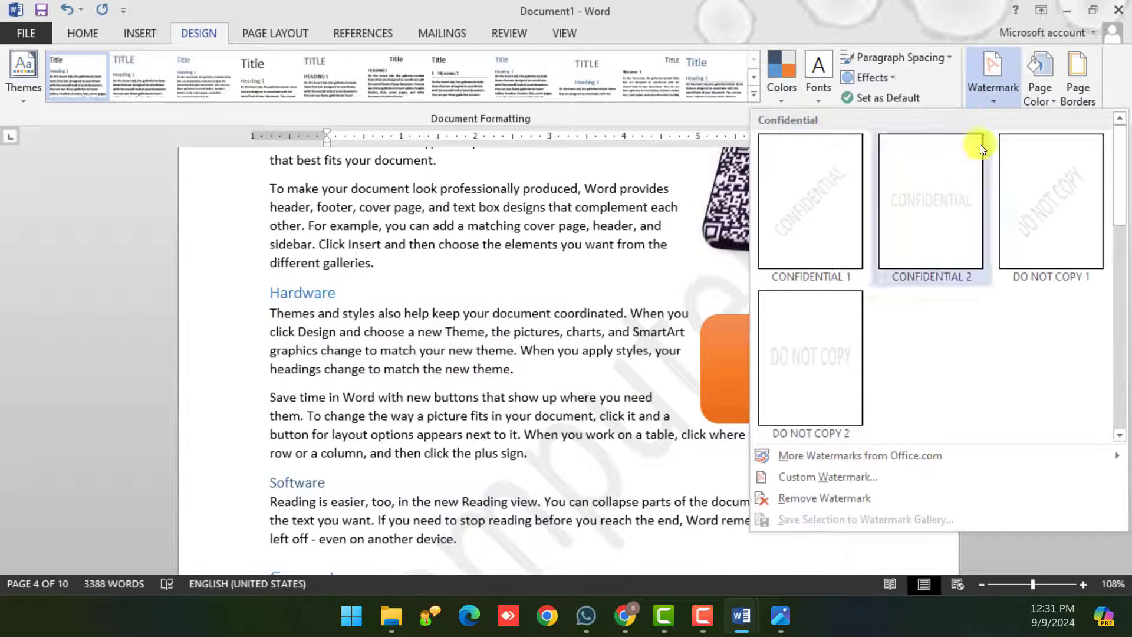
{"action": "left_click", "coordinate": [802, 481]}
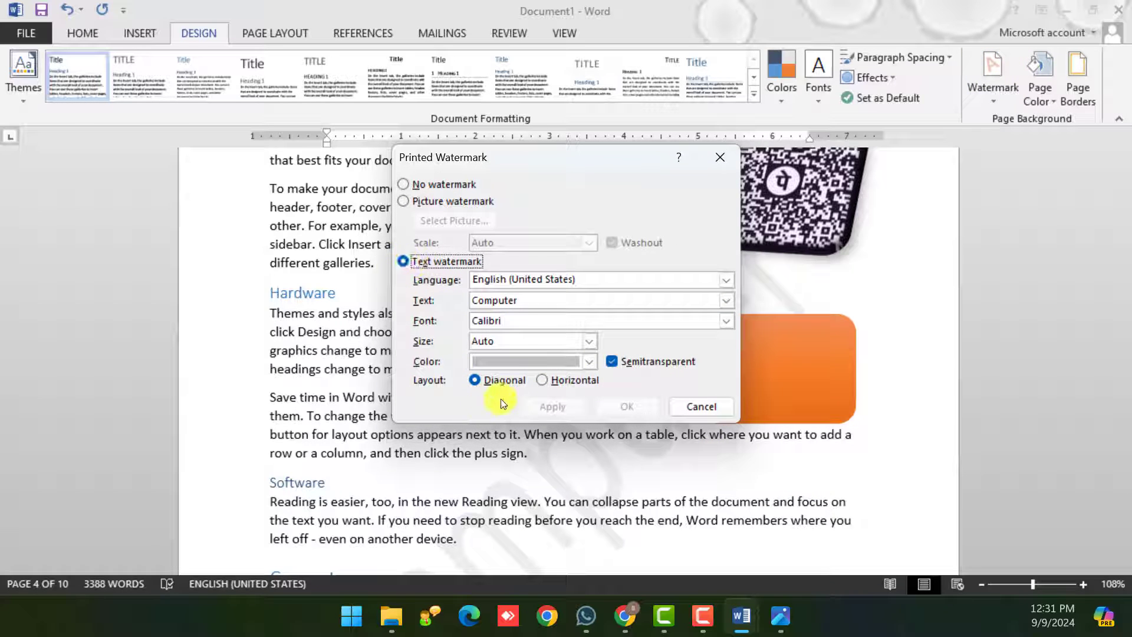
{"action": "left_click_drag", "start_coordinate": [530, 300], "coordinate": [472, 300]}
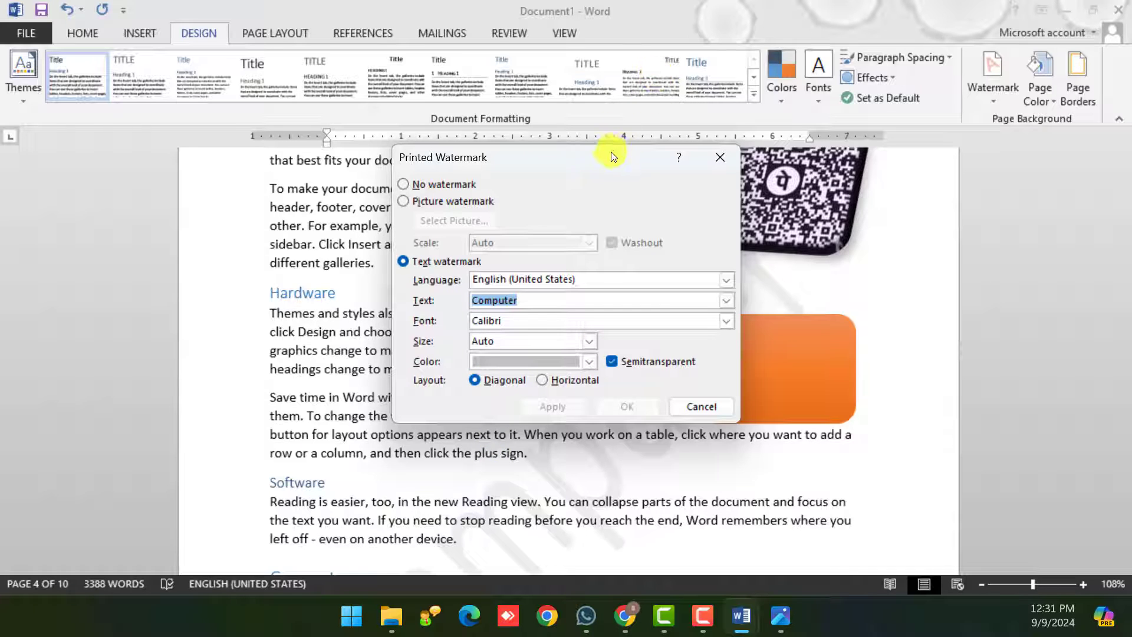
{"action": "left_click_drag", "start_coordinate": [612, 155], "coordinate": [602, 33]}
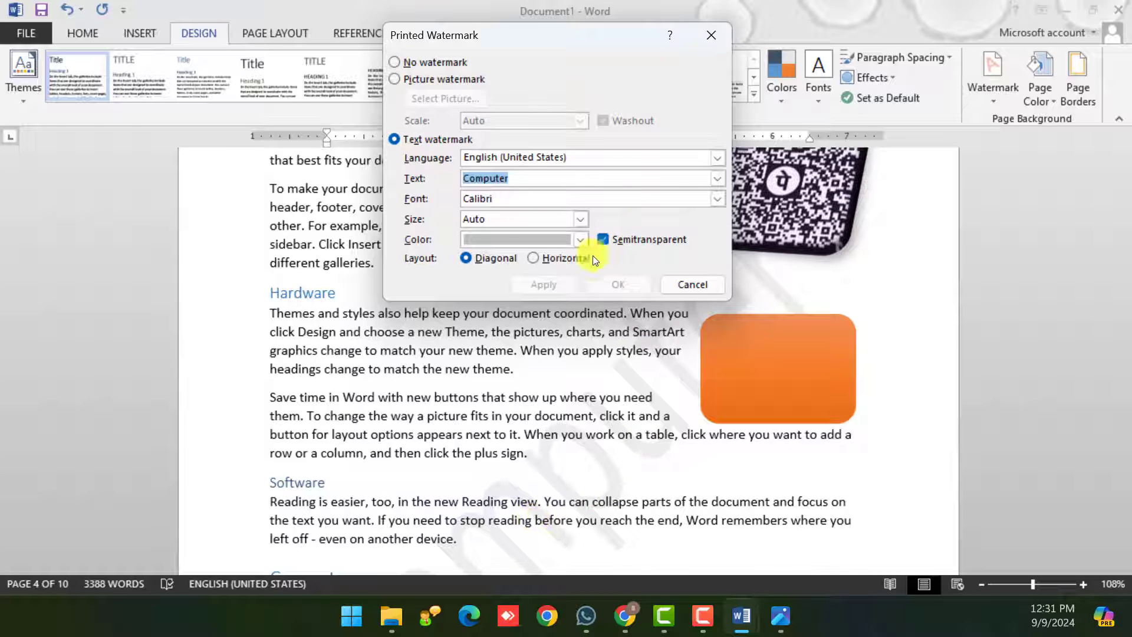
- Apply a horizontal layout to the "Computer" watermark and switch it back to diagonal
{"action": "left_click", "coordinate": [565, 260]}
{"action": "left_click", "coordinate": [562, 284]}
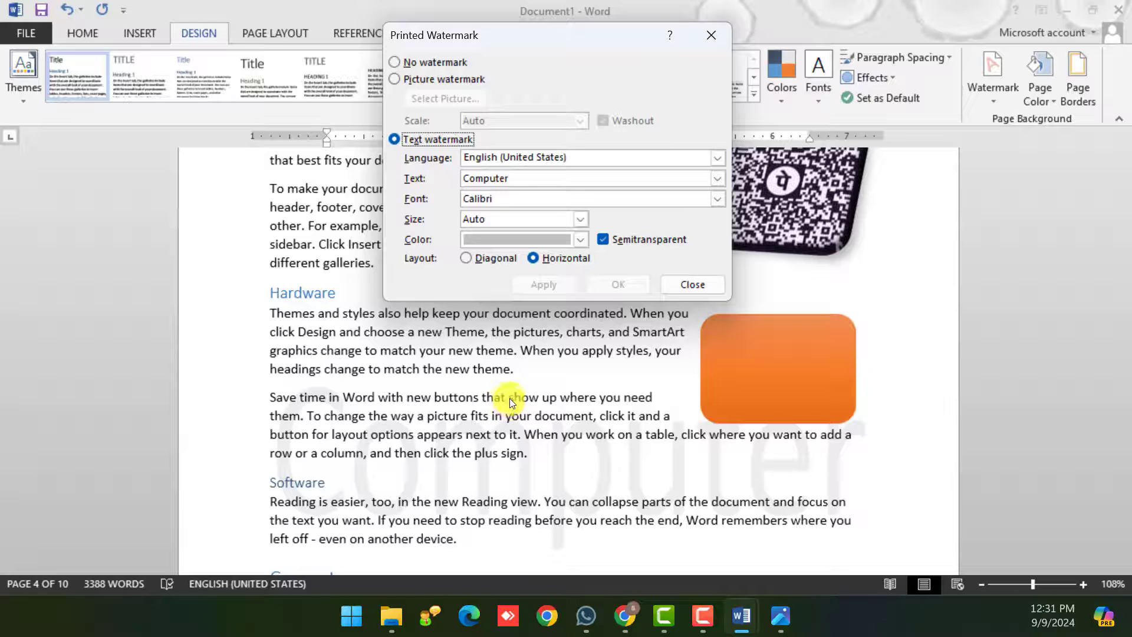
{"action": "left_click", "coordinate": [504, 257]}
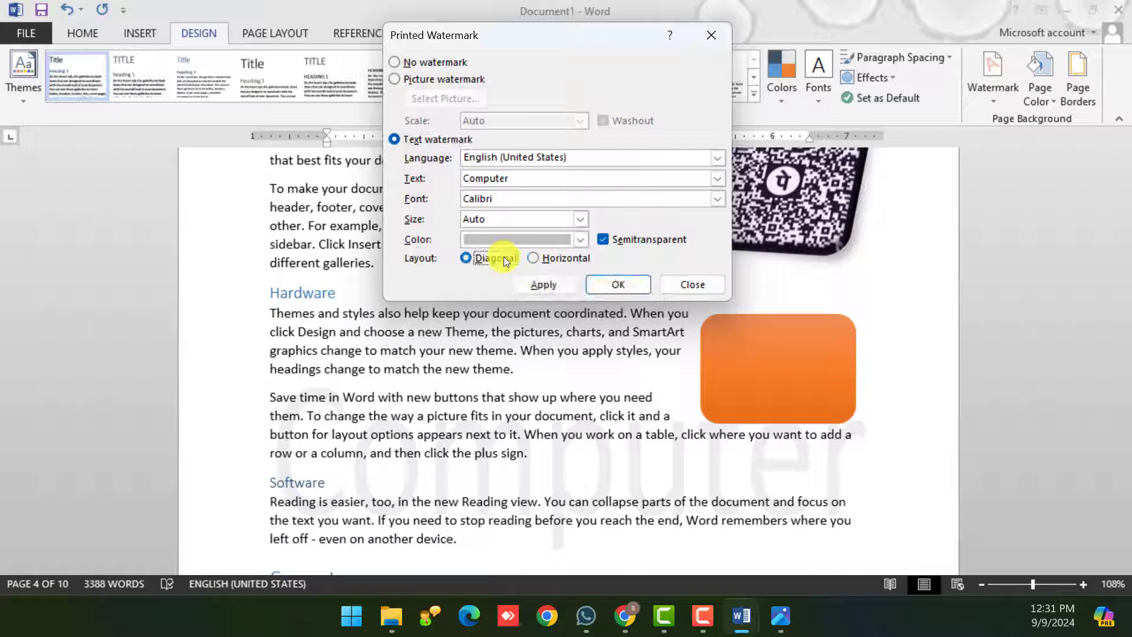
{"action": "left_click", "coordinate": [562, 289]}
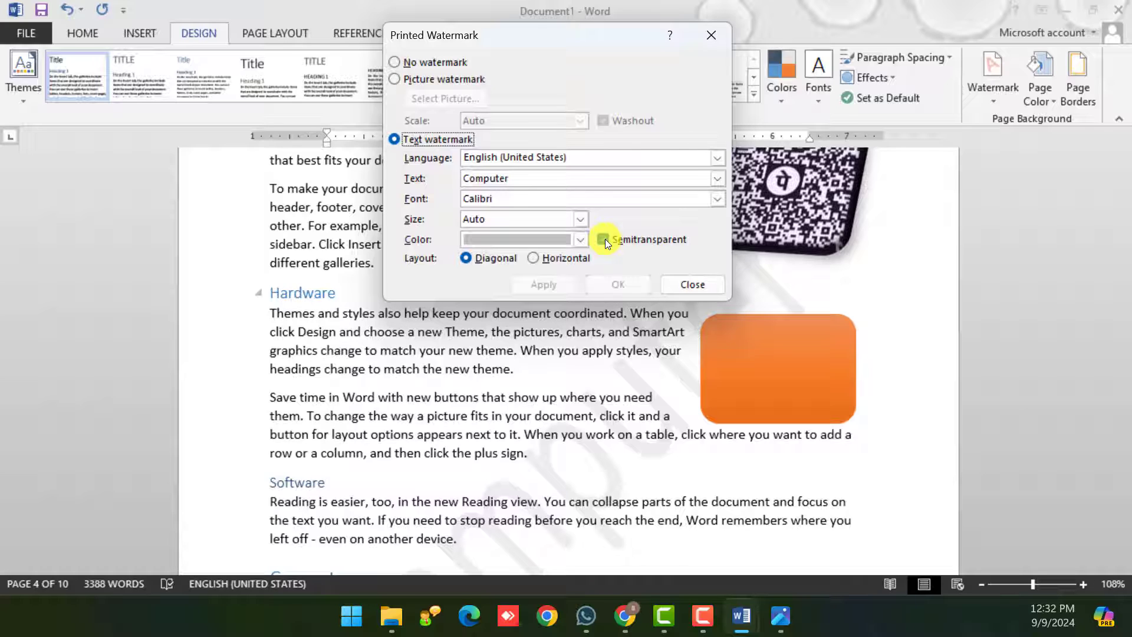
- Apply the watermark without semitransparency, and reapply it with semitransparency turned back on
{"action": "left_click", "coordinate": [657, 238]}
{"action": "left_click", "coordinate": [603, 240]}
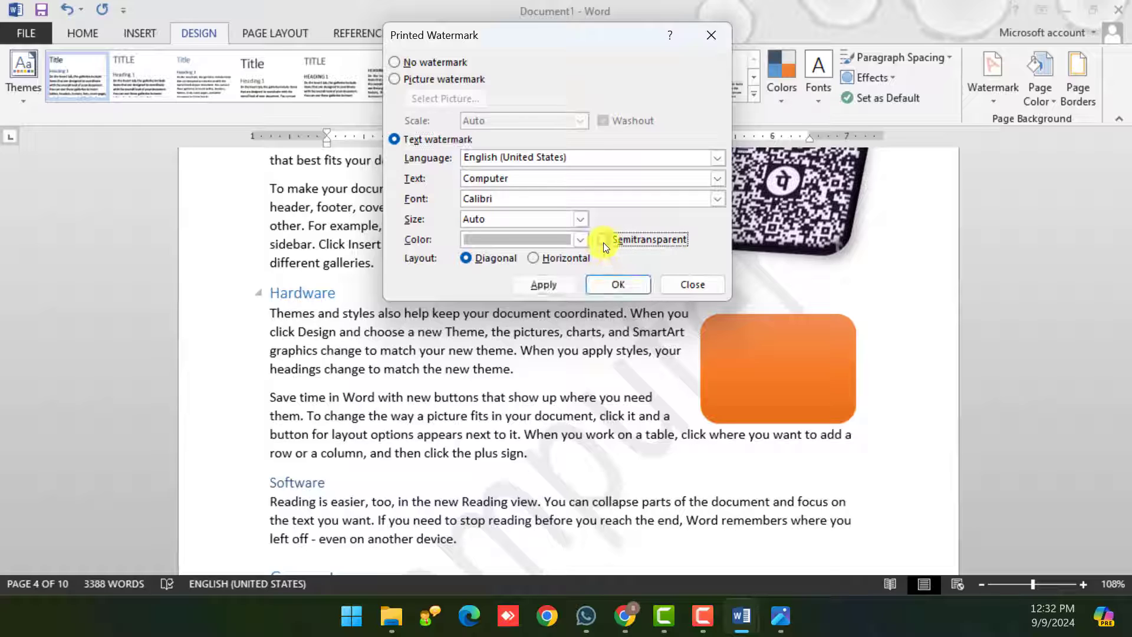
{"action": "left_click", "coordinate": [565, 283]}
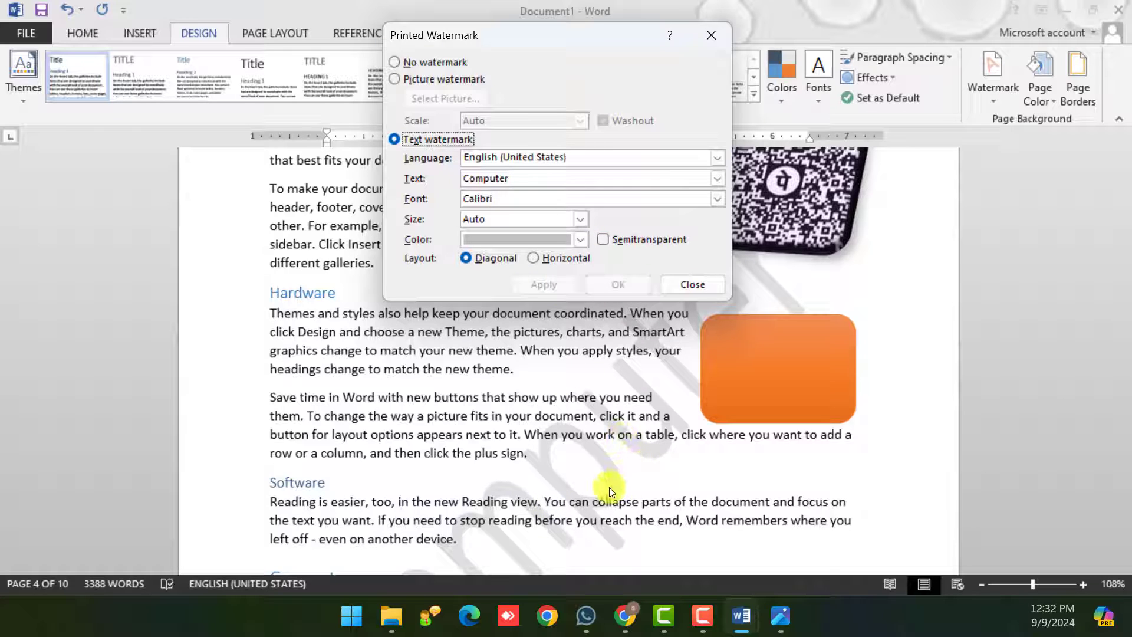
{"action": "left_click", "coordinate": [602, 240]}
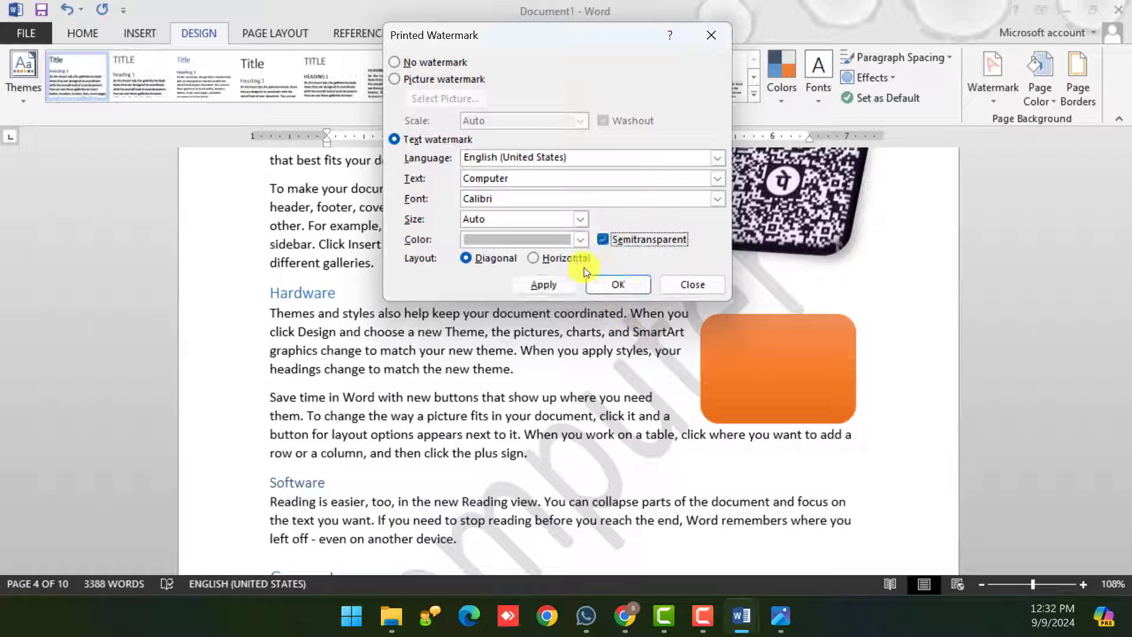
{"action": "left_click", "coordinate": [560, 284]}
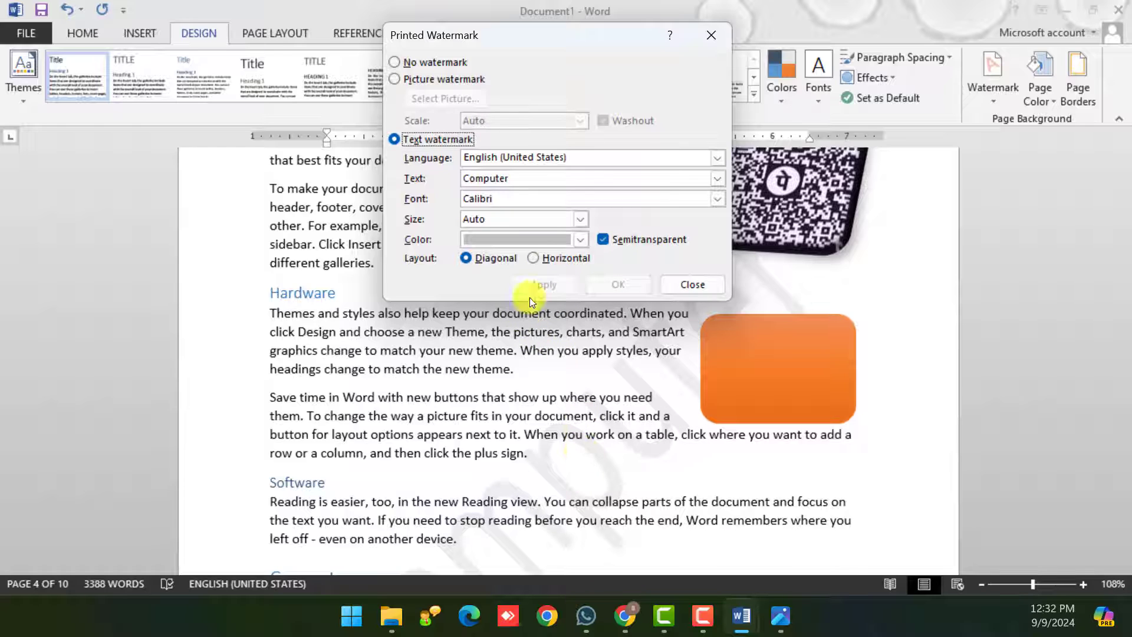
- Try light orange and light gold theme colors on the diagonal "Computer" watermark, applying each to the page
{"action": "left_click", "coordinate": [572, 237]}
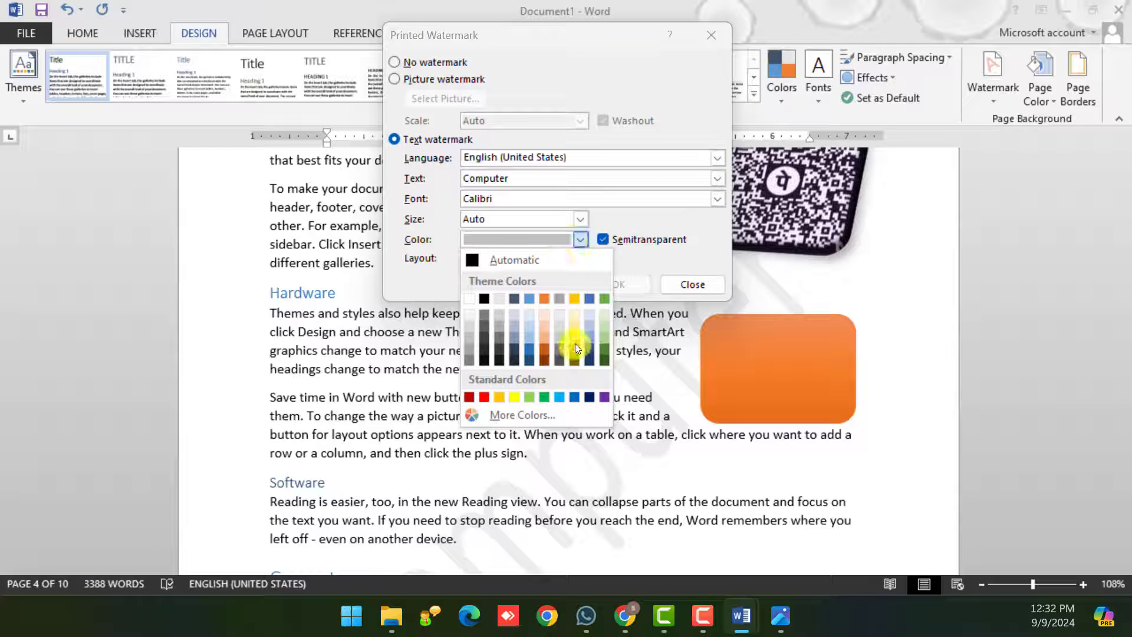
{"action": "left_click", "coordinate": [544, 341]}
{"action": "left_click", "coordinate": [534, 285]}
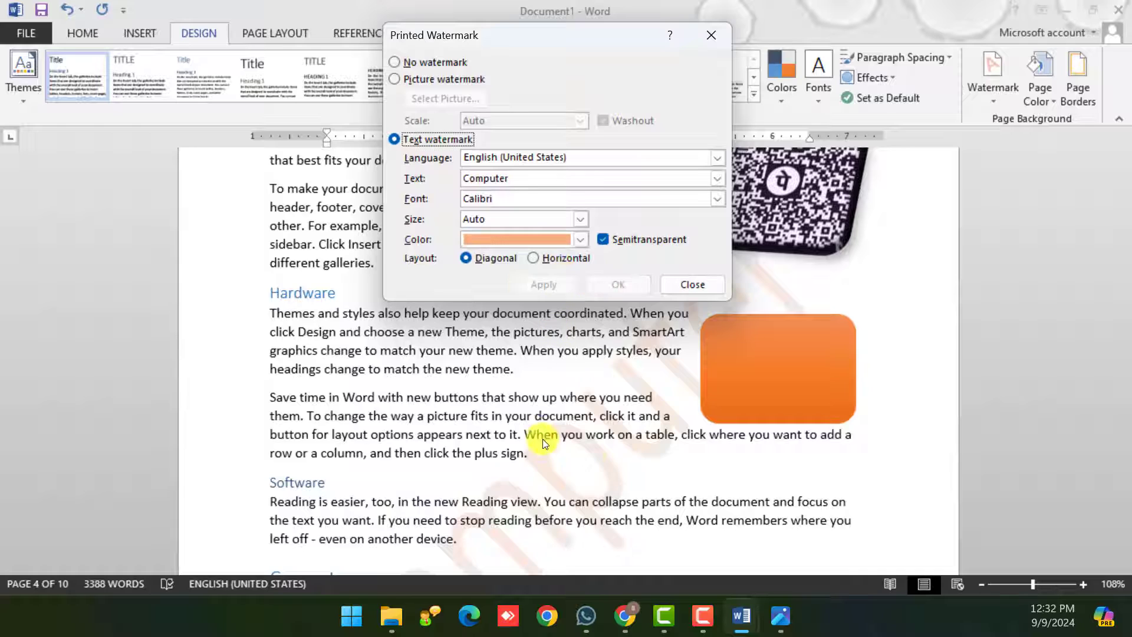
{"action": "left_click", "coordinate": [580, 237]}
{"action": "left_click", "coordinate": [572, 331]}
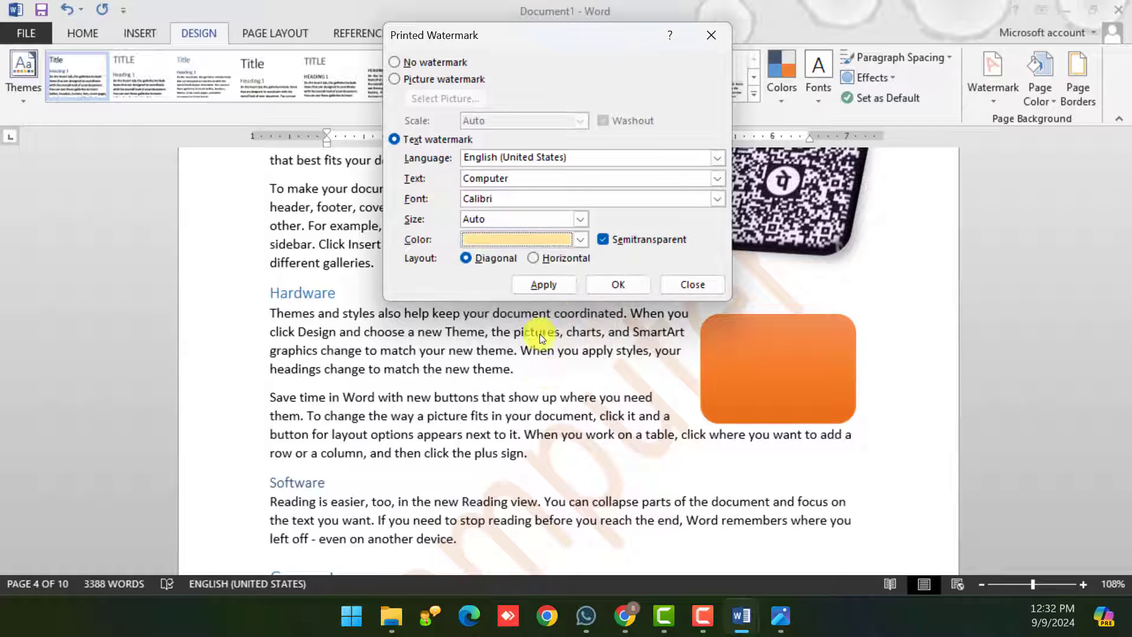
{"action": "left_click", "coordinate": [555, 284]}
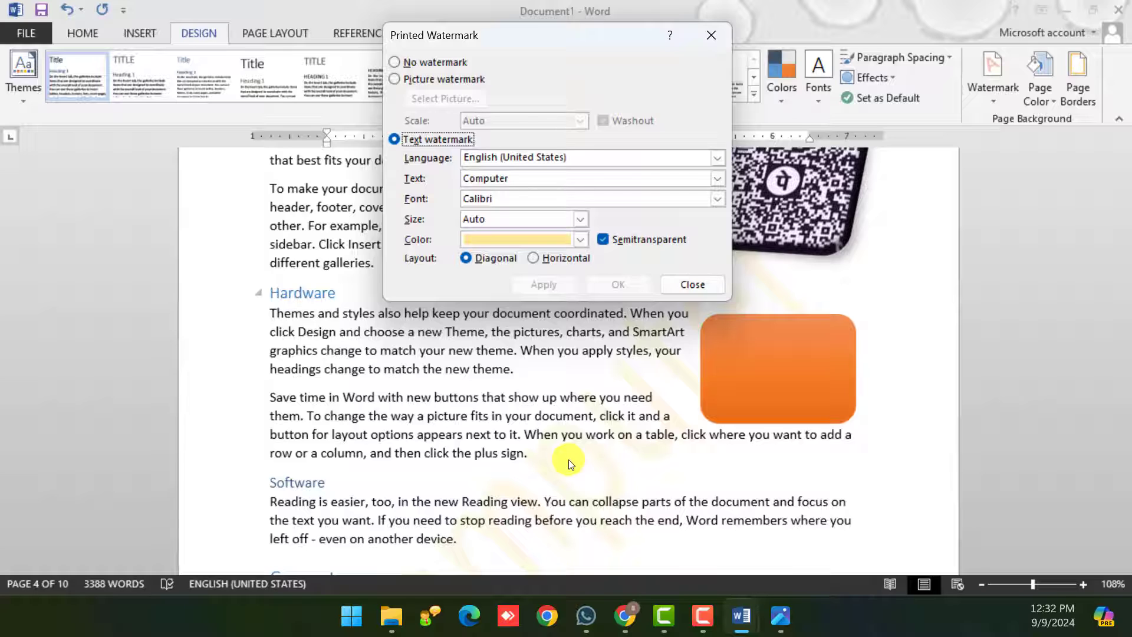
- Apply a medium gray theme color to the "Computer" watermark and reopen the color choices without picking another
{"action": "left_click", "coordinate": [581, 239]}
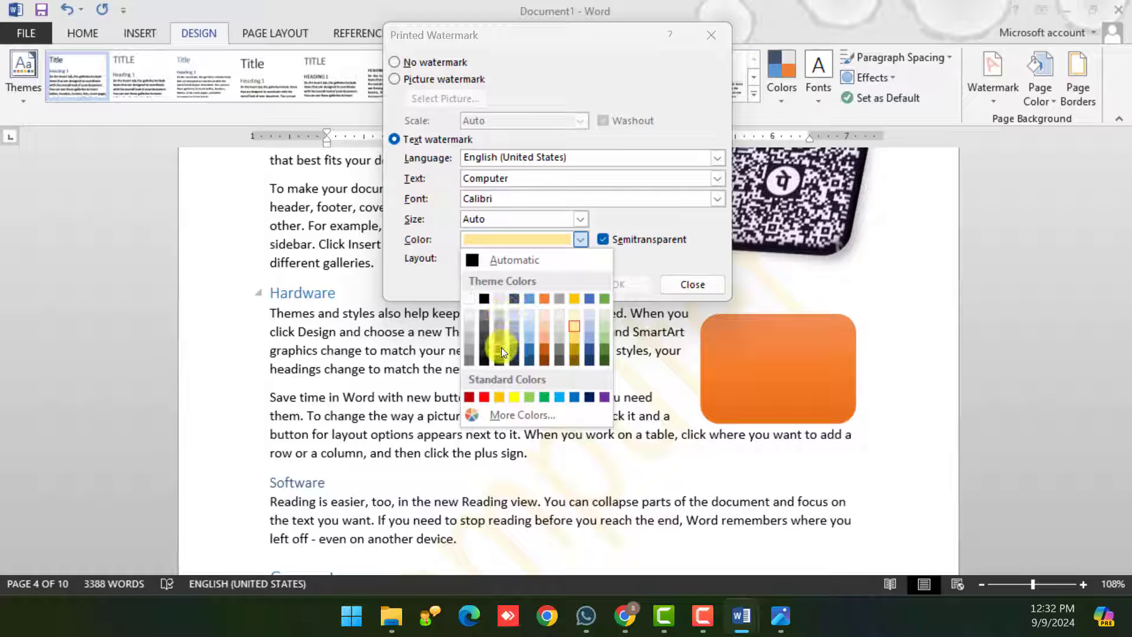
{"action": "left_click", "coordinate": [501, 330]}
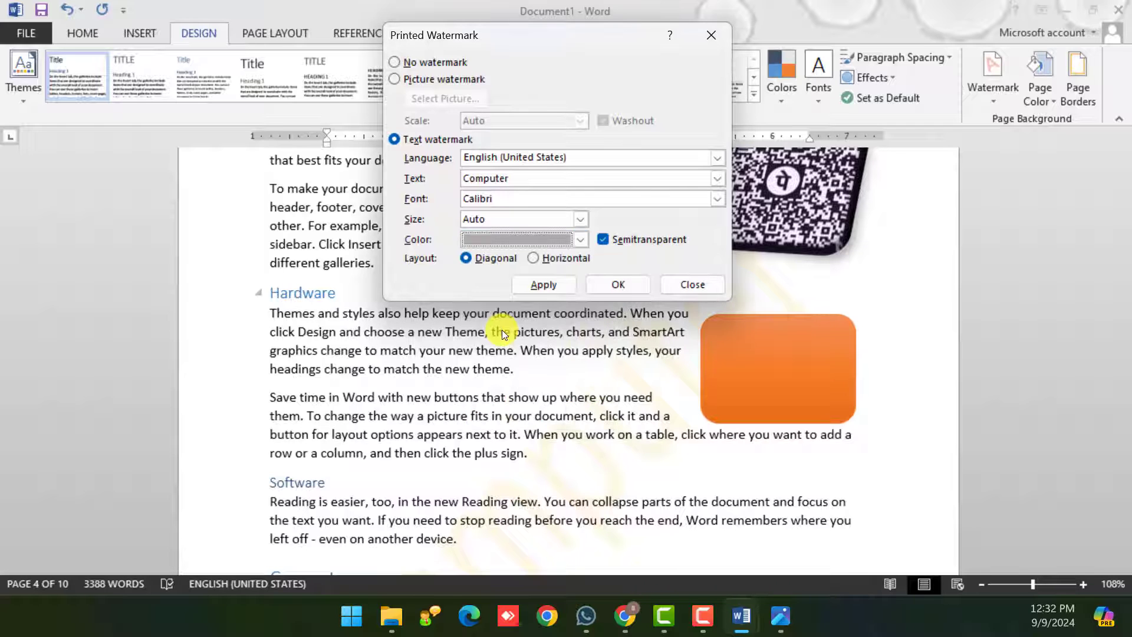
{"action": "left_click", "coordinate": [552, 283]}
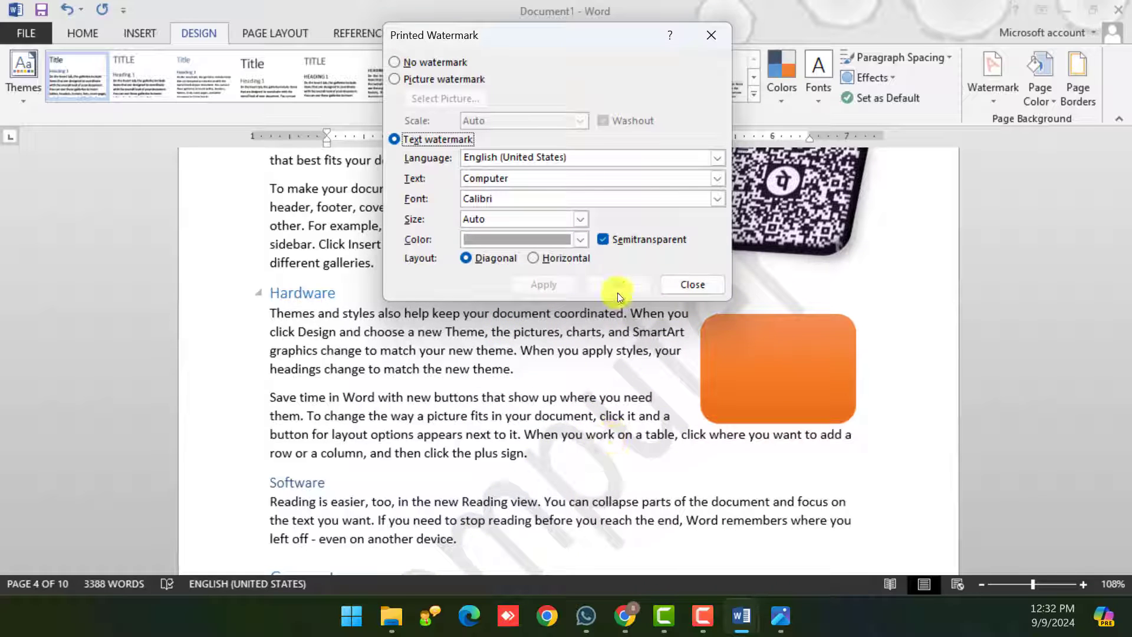
{"action": "left_click", "coordinate": [580, 239]}
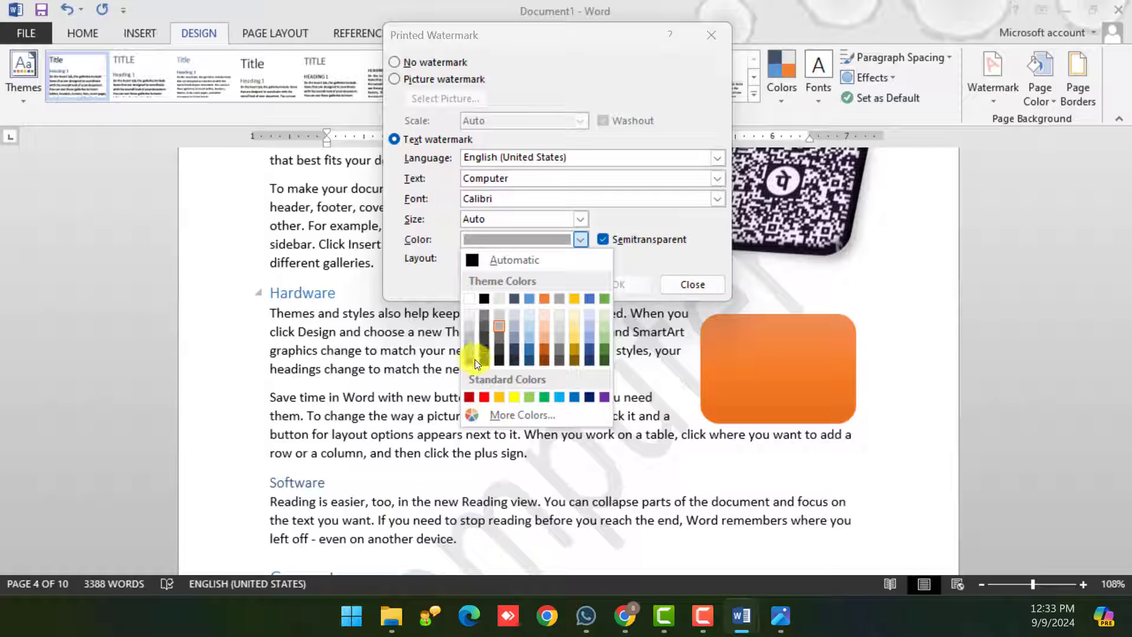
{"action": "left_click", "coordinate": [446, 267]}
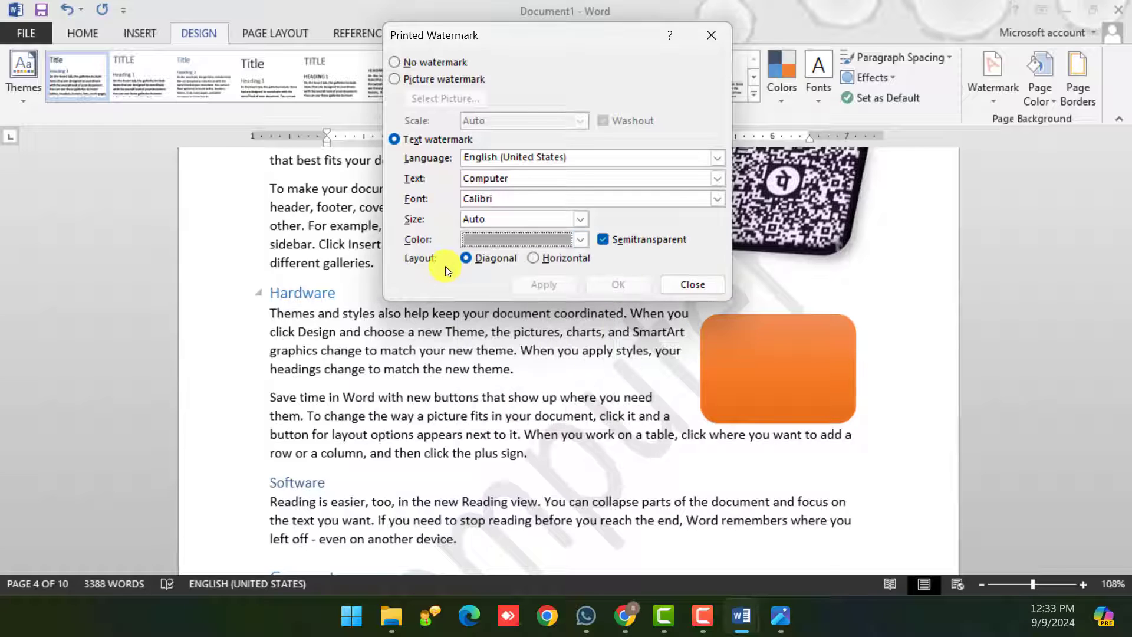
- Switch the watermark type to a picture watermark and open the file browser for selecting a local picture
{"action": "left_click", "coordinate": [401, 144]}
{"action": "left_click", "coordinate": [407, 78]}
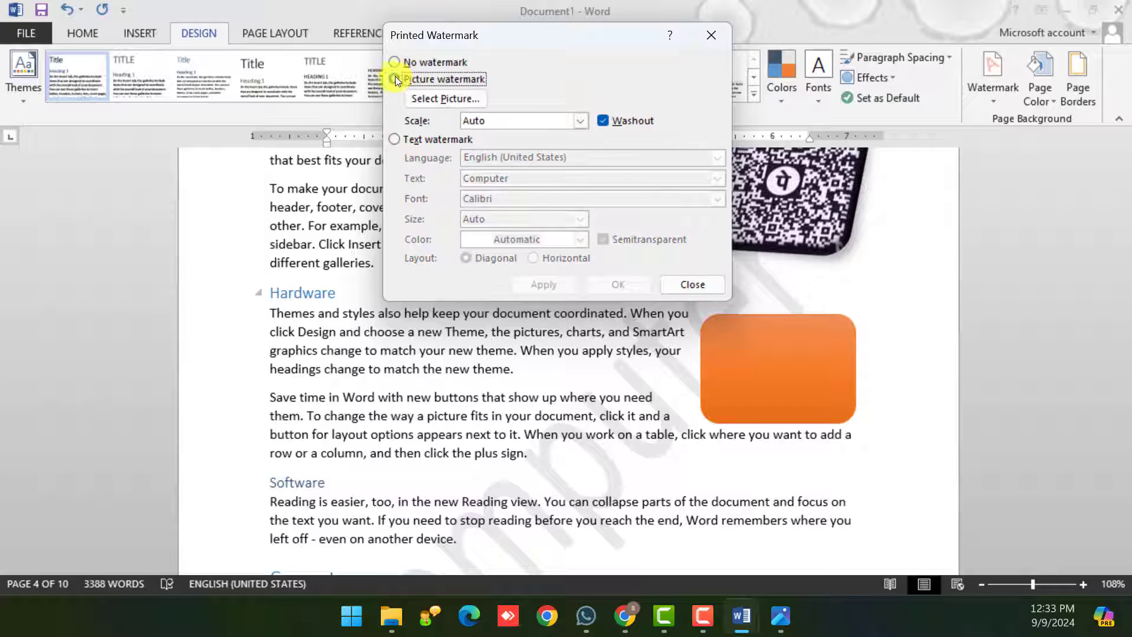
{"action": "left_click", "coordinate": [429, 97]}
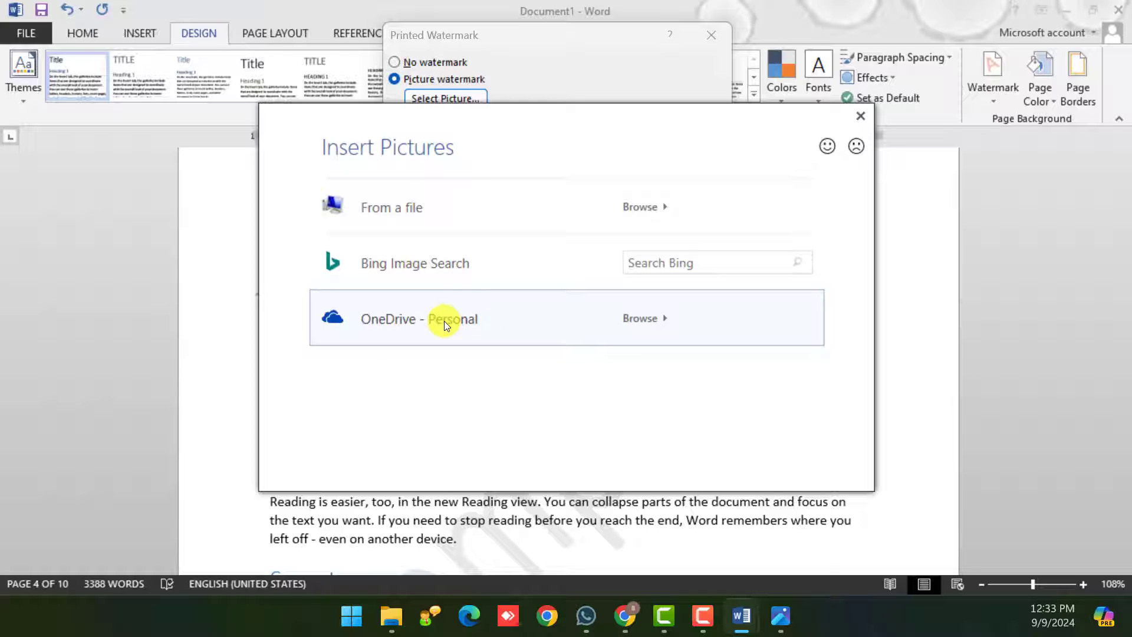
{"action": "left_click", "coordinate": [376, 218]}
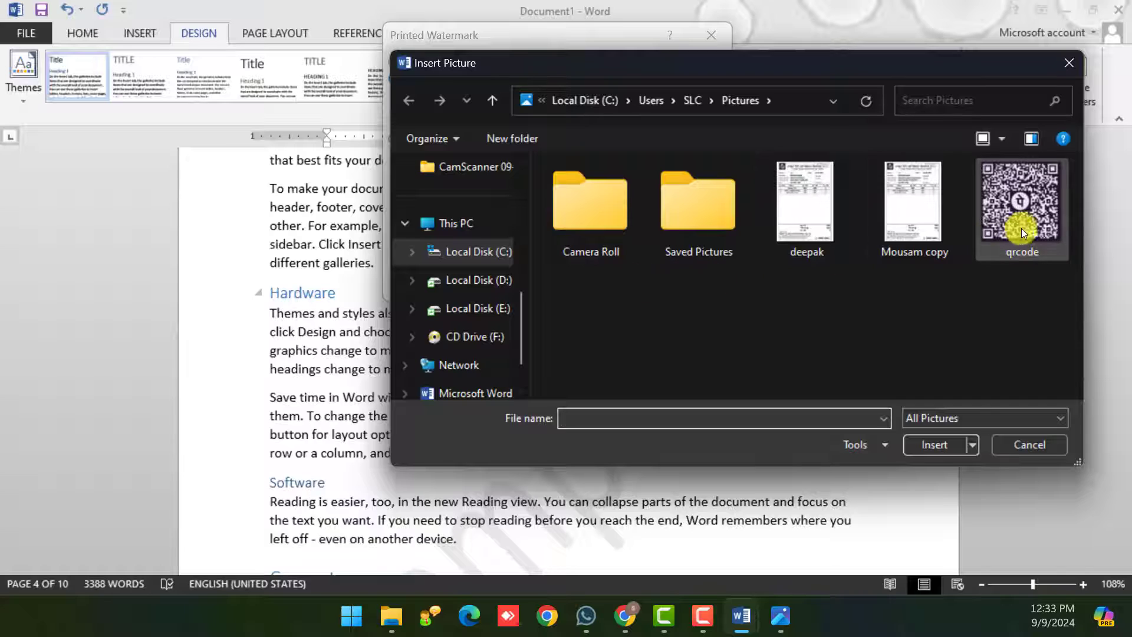
- Browse the Downloads folder and select "bjp kamal" as the watermark picture
{"action": "left_click", "coordinate": [1021, 221]}
{"action": "left_click", "coordinate": [843, 220]}
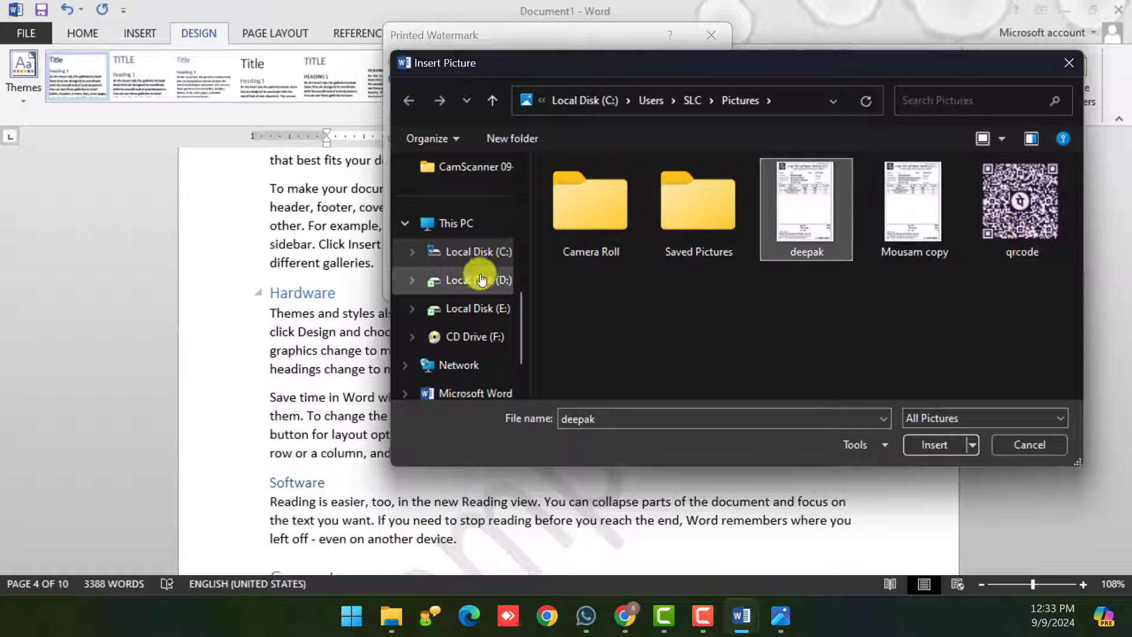
{"action": "scroll", "coordinate": [476, 284], "scroll_direction": "up", "scroll_amount": 1}
{"action": "scroll", "coordinate": [489, 300], "scroll_direction": "up", "scroll_amount": 3}
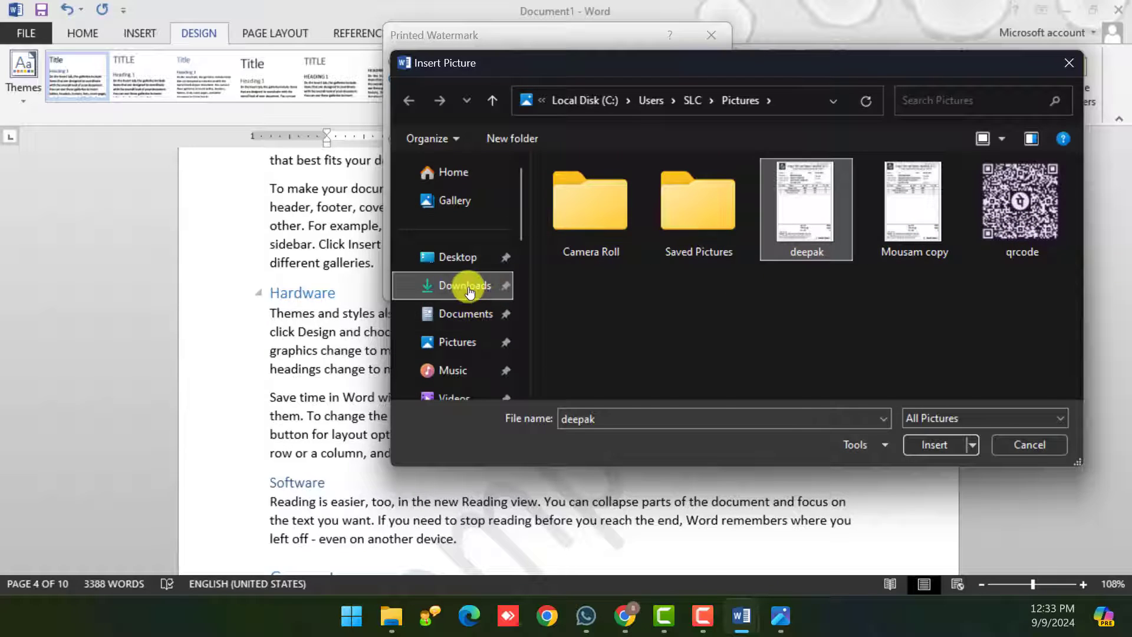
{"action": "left_click", "coordinate": [507, 287]}
{"action": "left_click", "coordinate": [794, 353]}
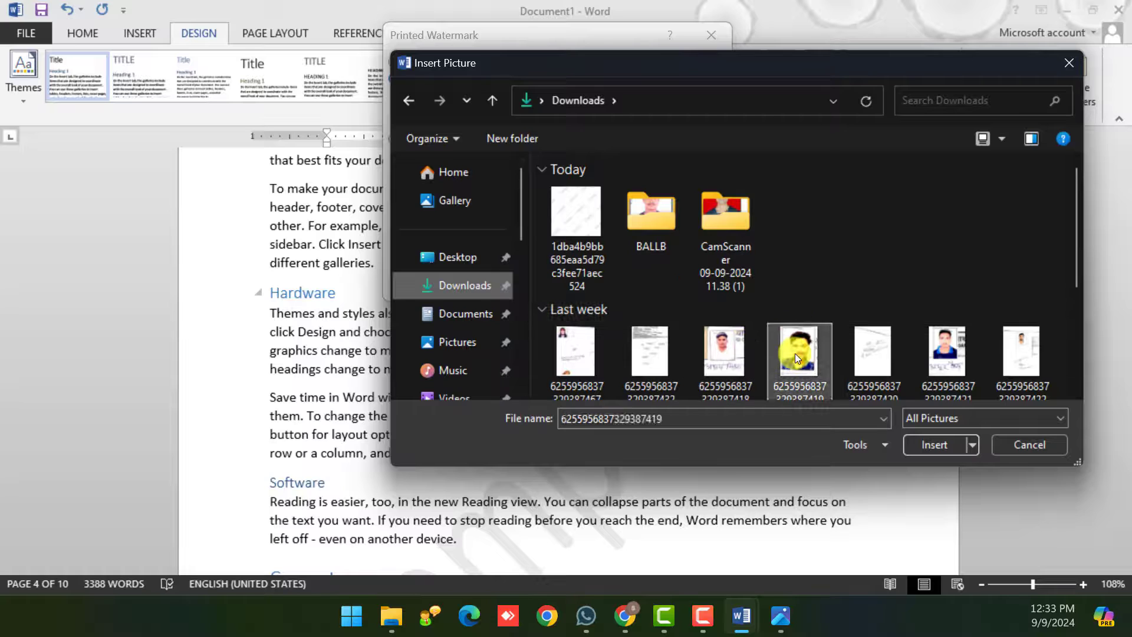
{"action": "left_click", "coordinate": [666, 348]}
{"action": "left_click", "coordinate": [558, 338]}
{"action": "left_click", "coordinate": [598, 234]}
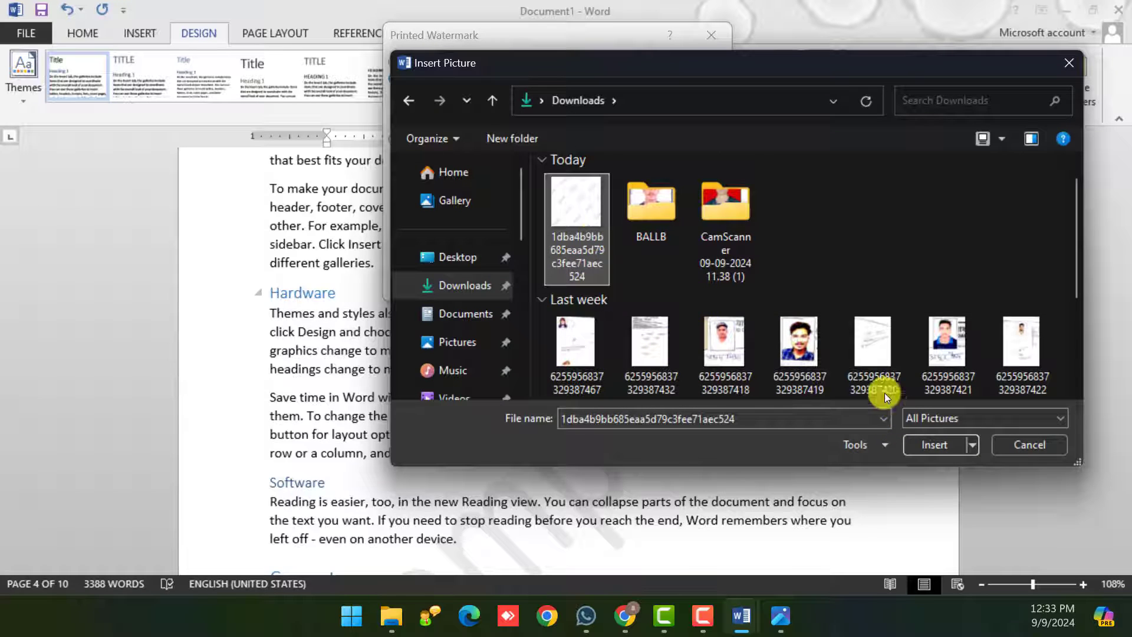
{"action": "scroll", "coordinate": [816, 339], "scroll_direction": "down", "scroll_amount": 3}
{"action": "left_click", "coordinate": [779, 322]}
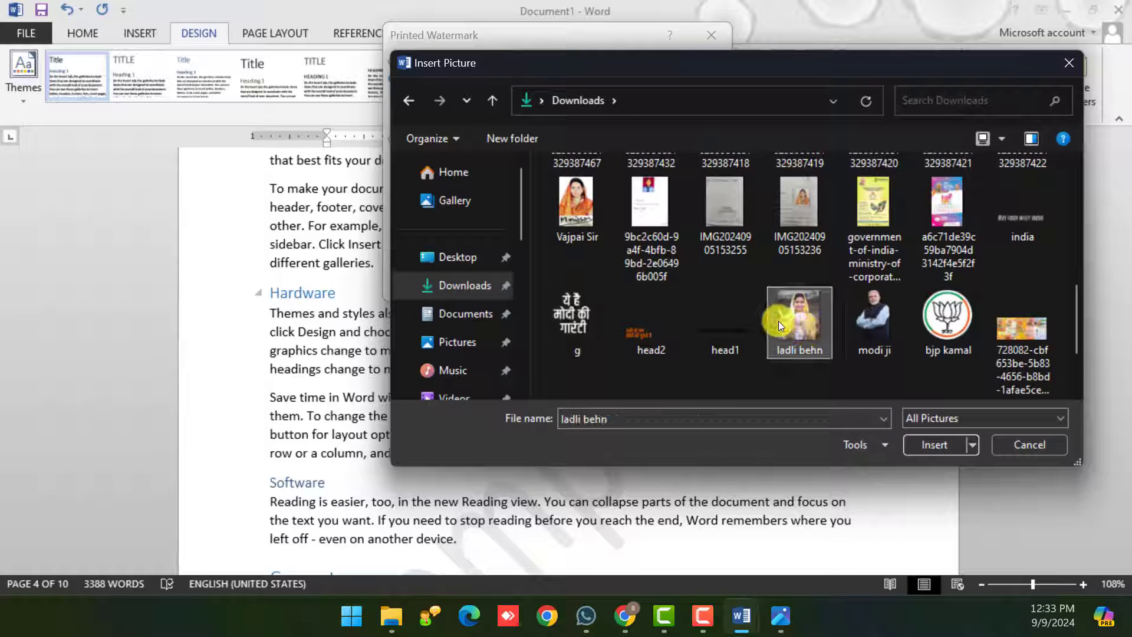
{"action": "left_click", "coordinate": [860, 317]}
{"action": "left_click", "coordinate": [932, 334]}
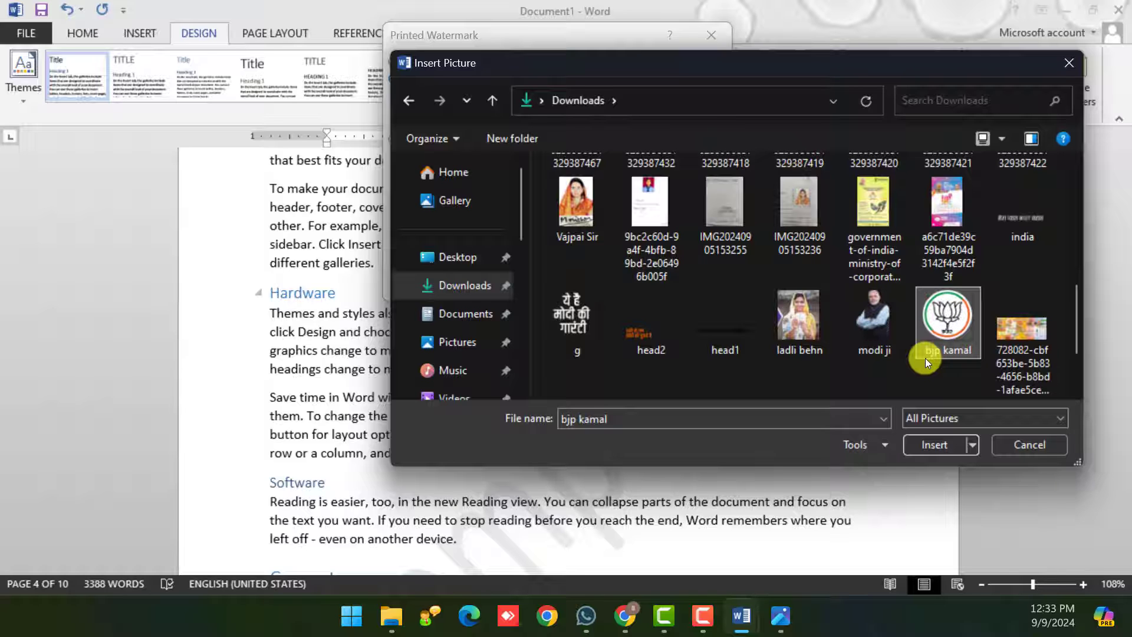
{"action": "left_click", "coordinate": [925, 445]}
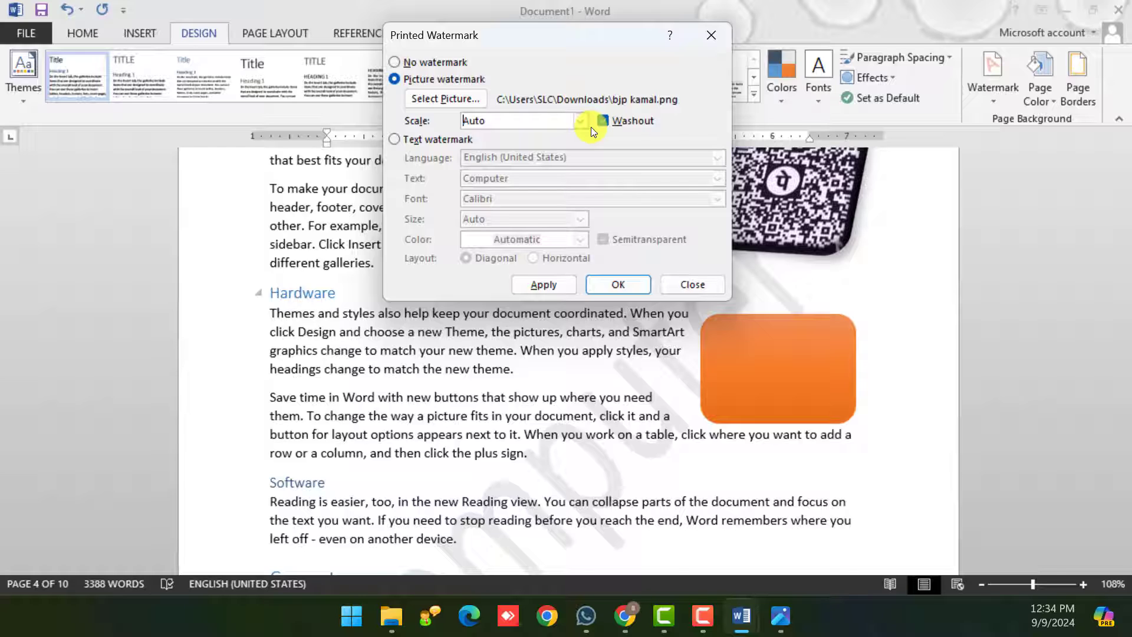
- Apply the picture watermark with Auto scale and Washout enabled, and close the watermark settings
{"action": "left_click_drag", "start_coordinate": [565, 38], "coordinate": [553, 163]}
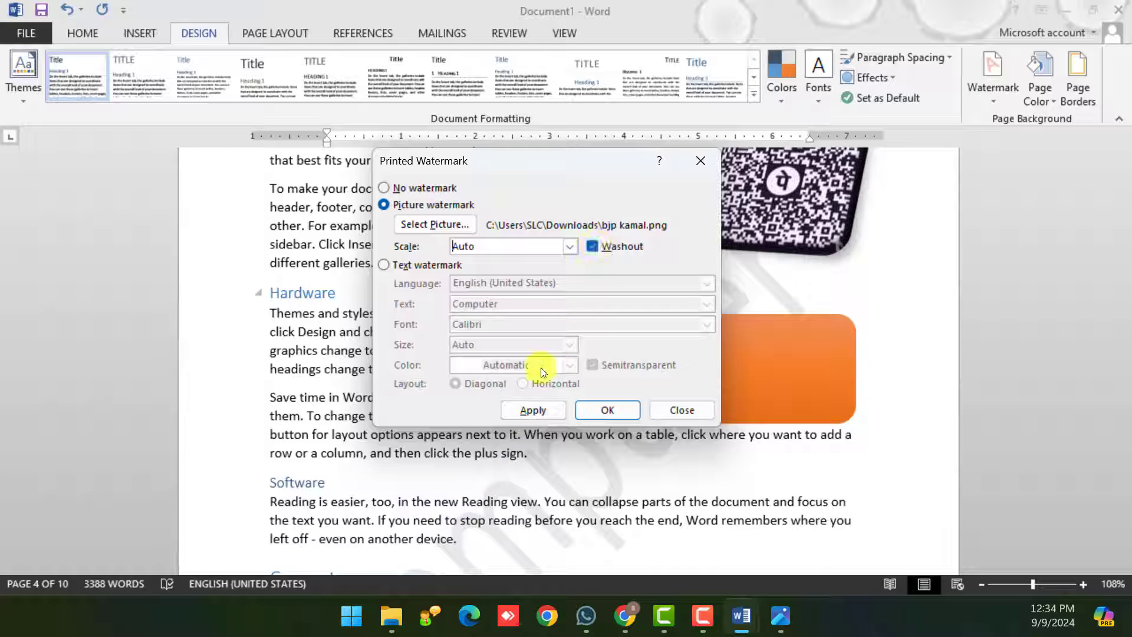
{"action": "left_click", "coordinate": [533, 410]}
{"action": "left_click", "coordinate": [655, 410]}
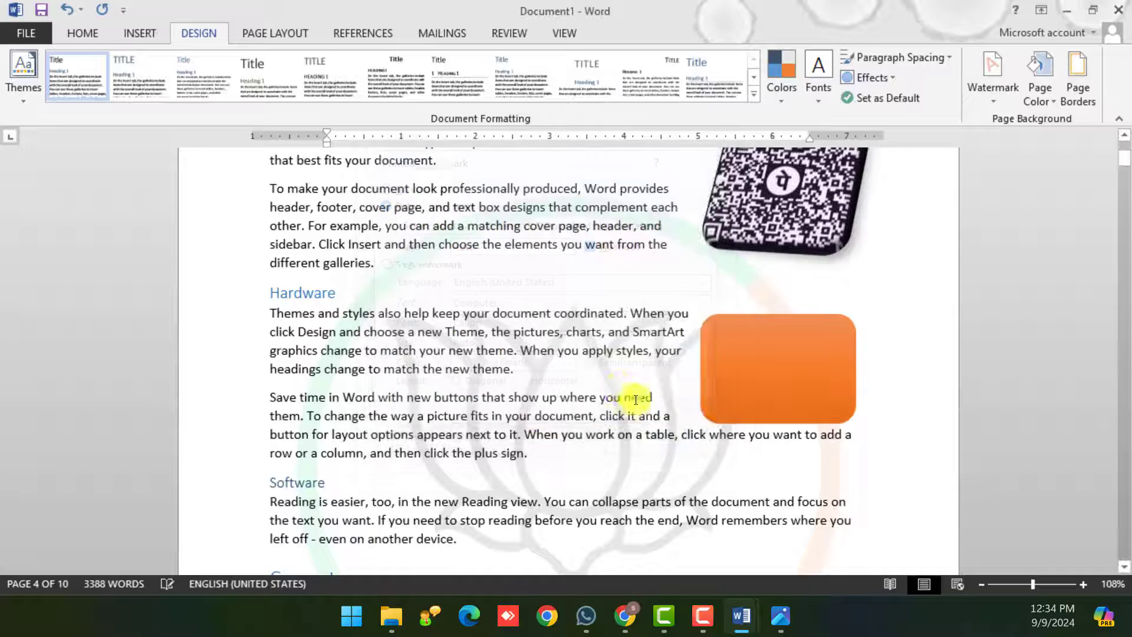
{"action": "scroll", "coordinate": [625, 393], "scroll_direction": "down", "scroll_amount": 4}
{"action": "scroll", "coordinate": [621, 354], "scroll_direction": "up", "scroll_amount": 3}
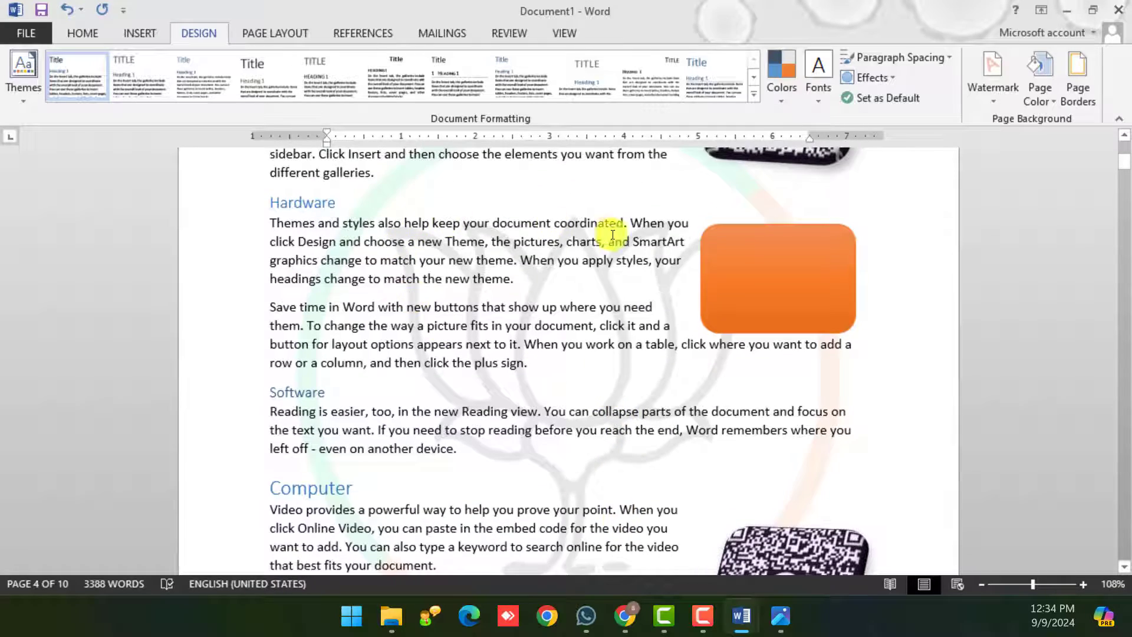
{"action": "scroll", "coordinate": [625, 247], "scroll_direction": "down", "scroll_amount": 2}
{"action": "scroll", "coordinate": [634, 312], "scroll_direction": "up", "scroll_amount": 3}
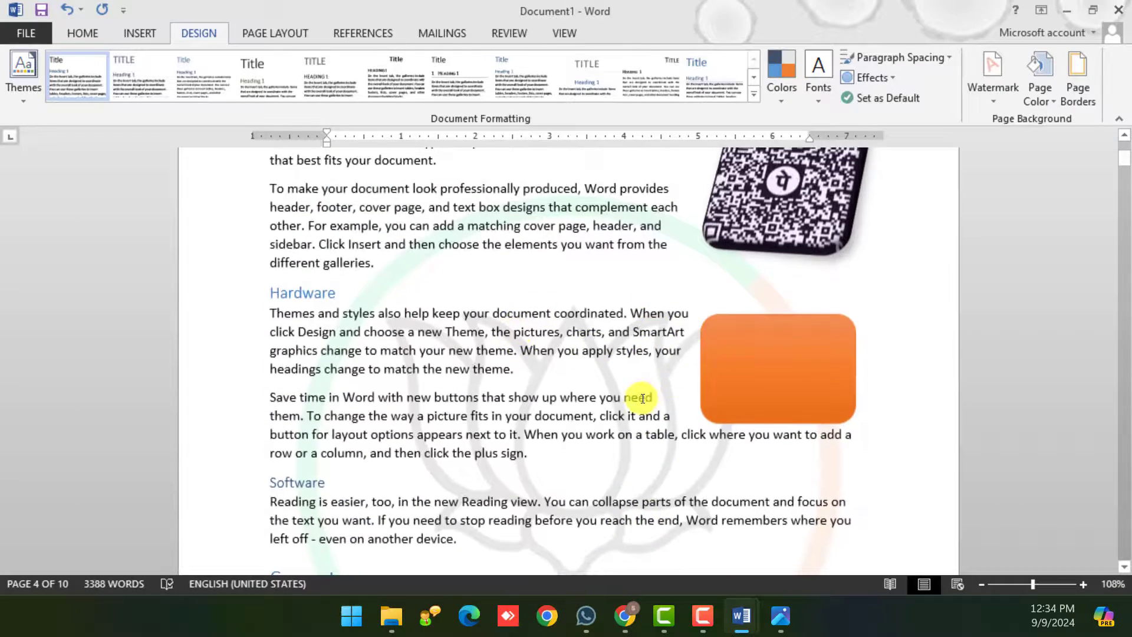
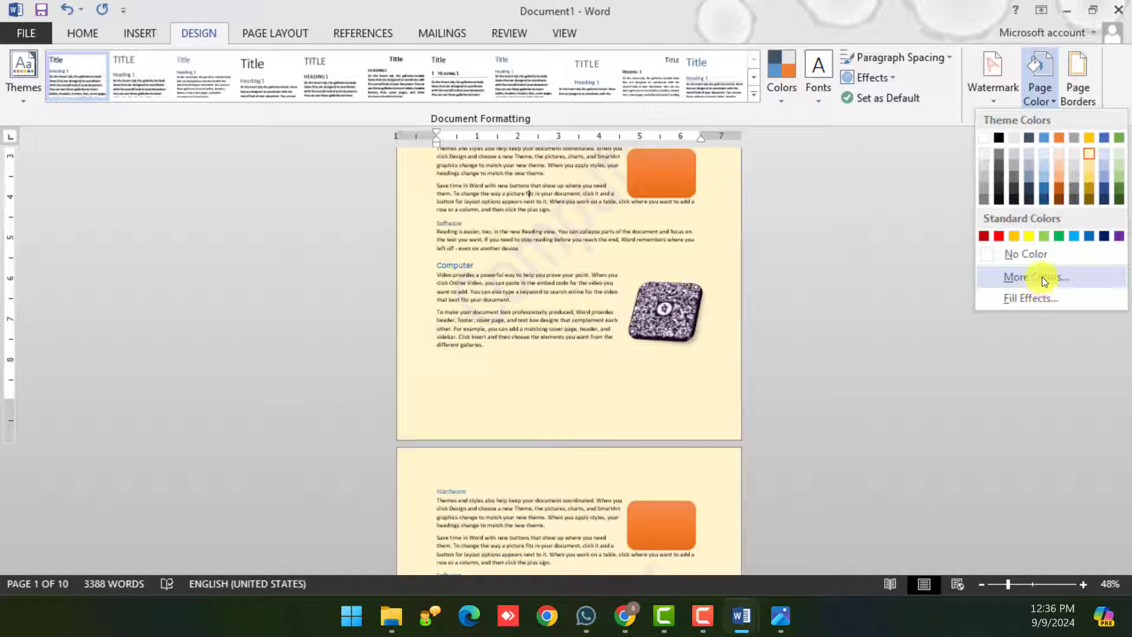
- Set the page color to a custom green with RGB values 54, 191, 35
{"action": "left_click", "coordinate": [1042, 277]}
{"action": "left_click_drag", "start_coordinate": [541, 232], "coordinate": [484, 239]}
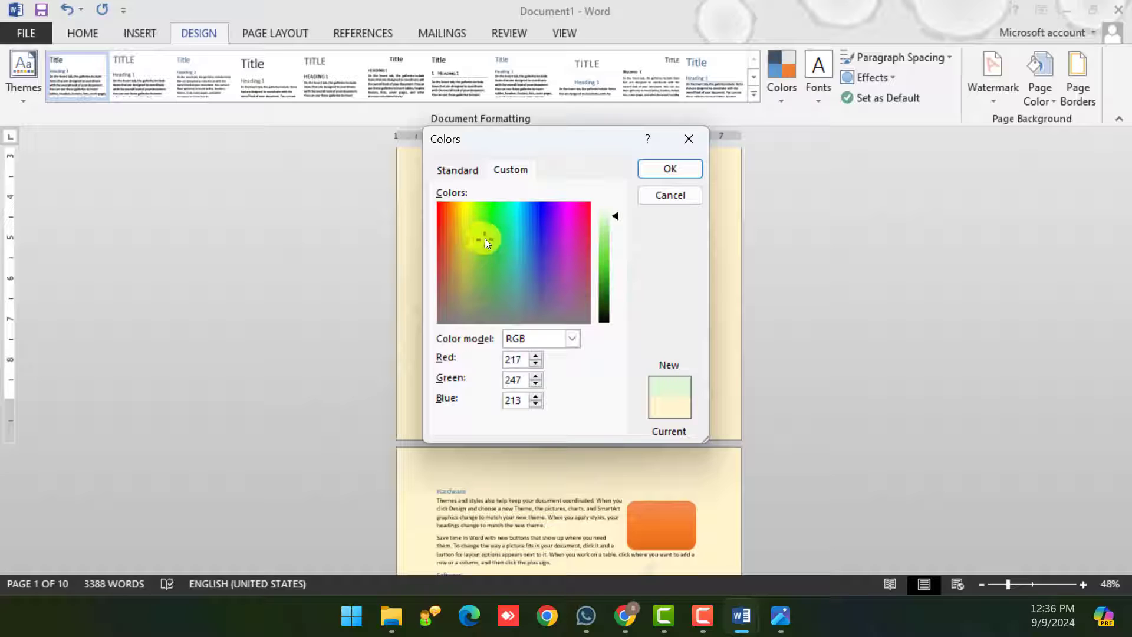
{"action": "left_click_drag", "start_coordinate": [602, 236], "coordinate": [608, 270]}
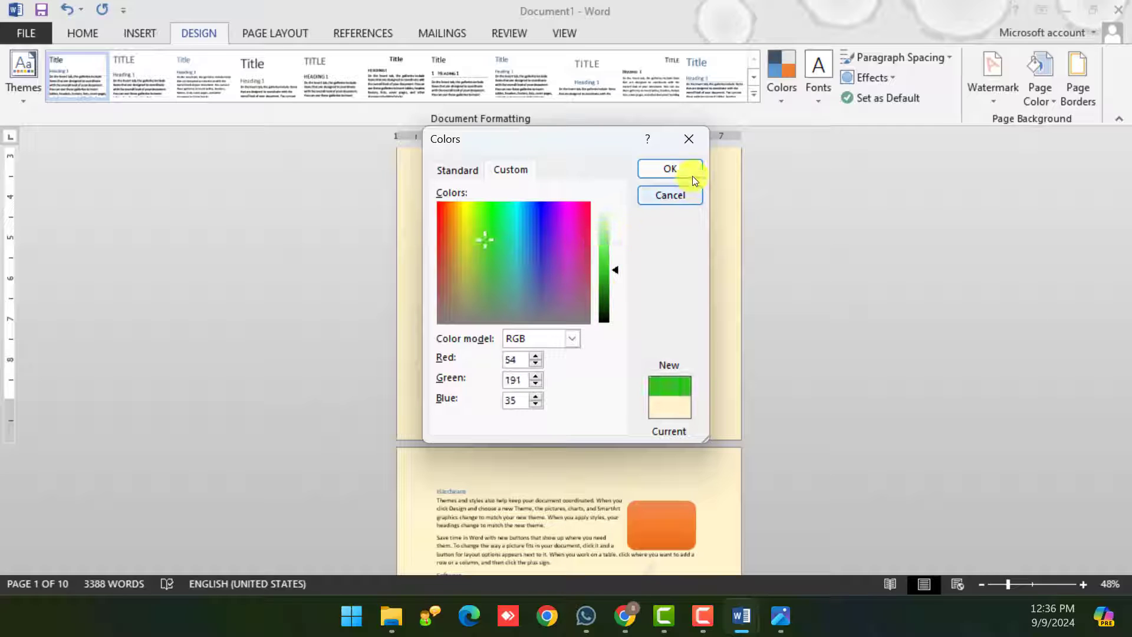
{"action": "left_click", "coordinate": [692, 176]}
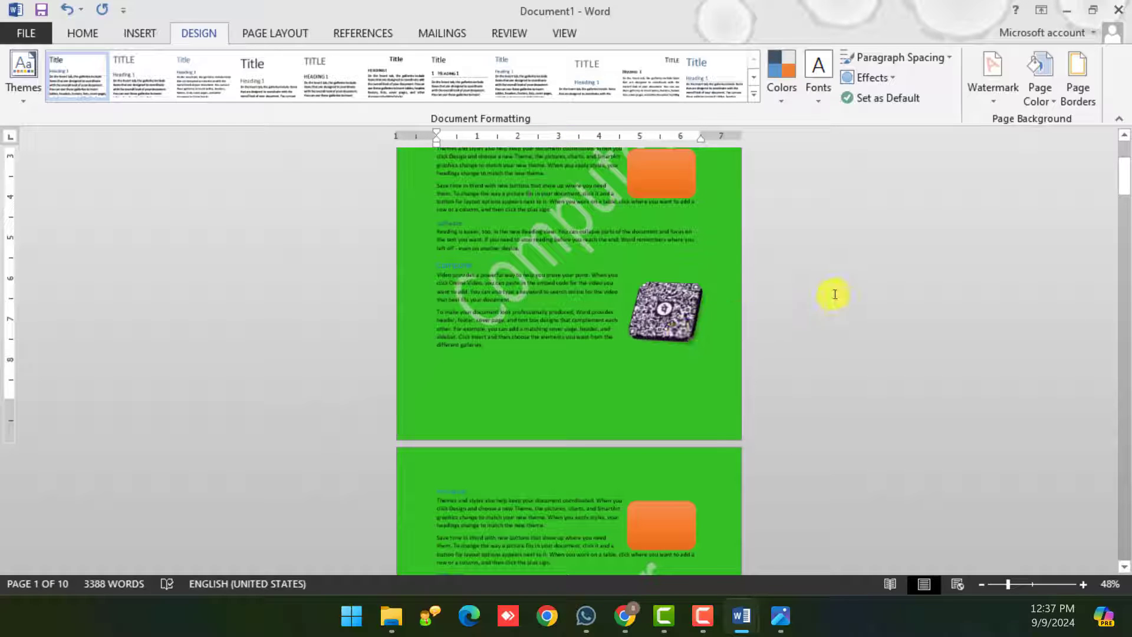
- Look through the gradient, texture, pattern and picture fill effects available for the page background
{"action": "left_click", "coordinate": [1040, 85]}
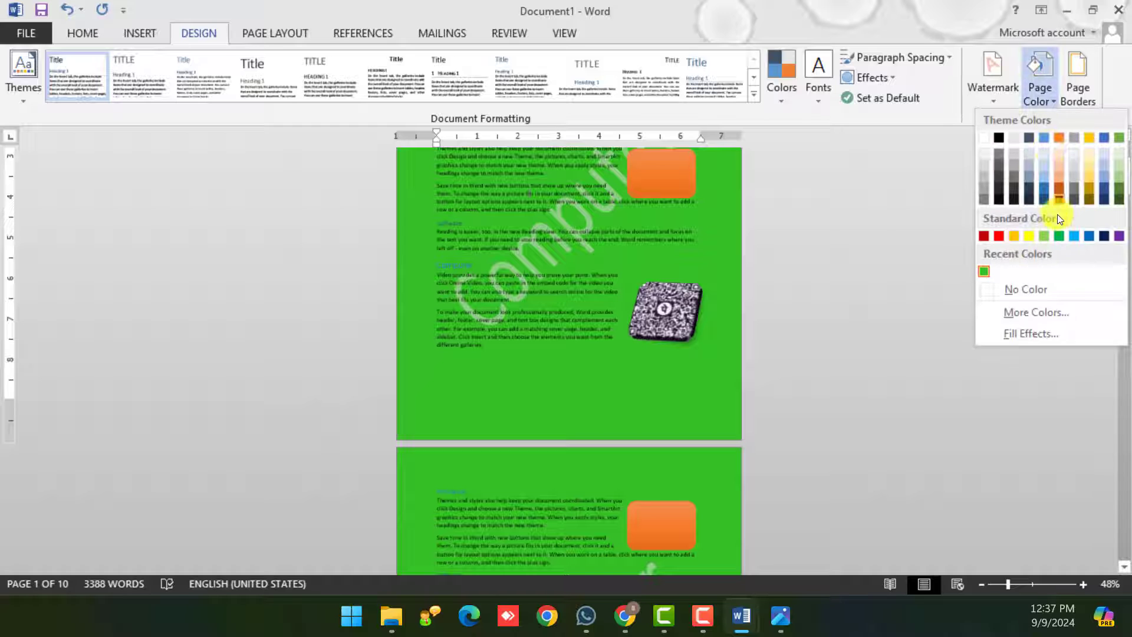
{"action": "left_click", "coordinate": [1023, 335]}
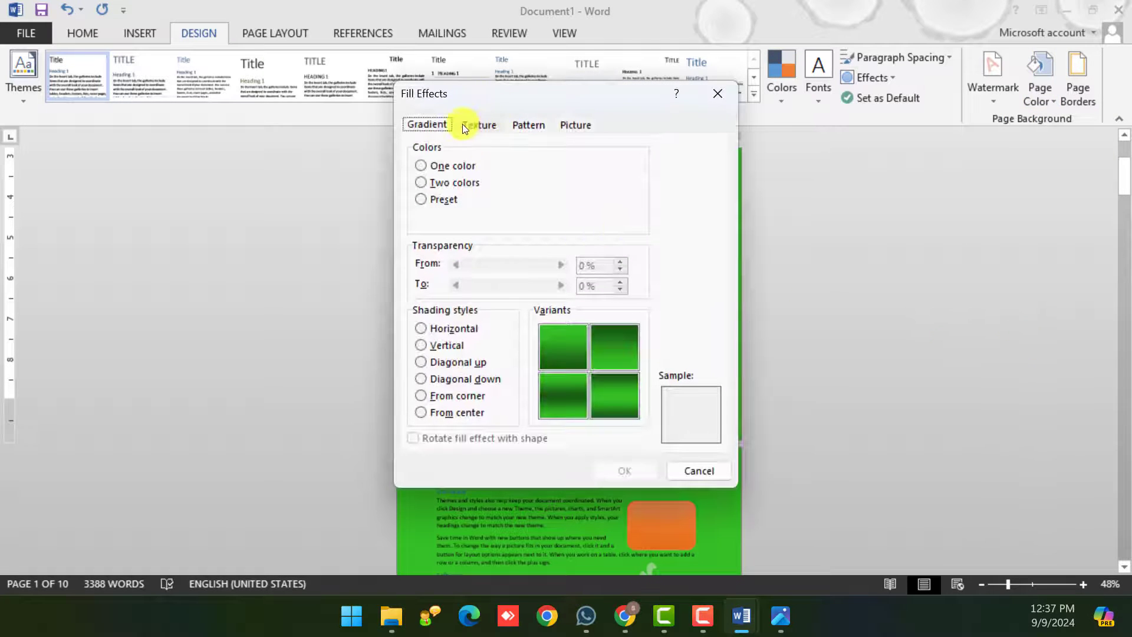
{"action": "left_click", "coordinate": [478, 125]}
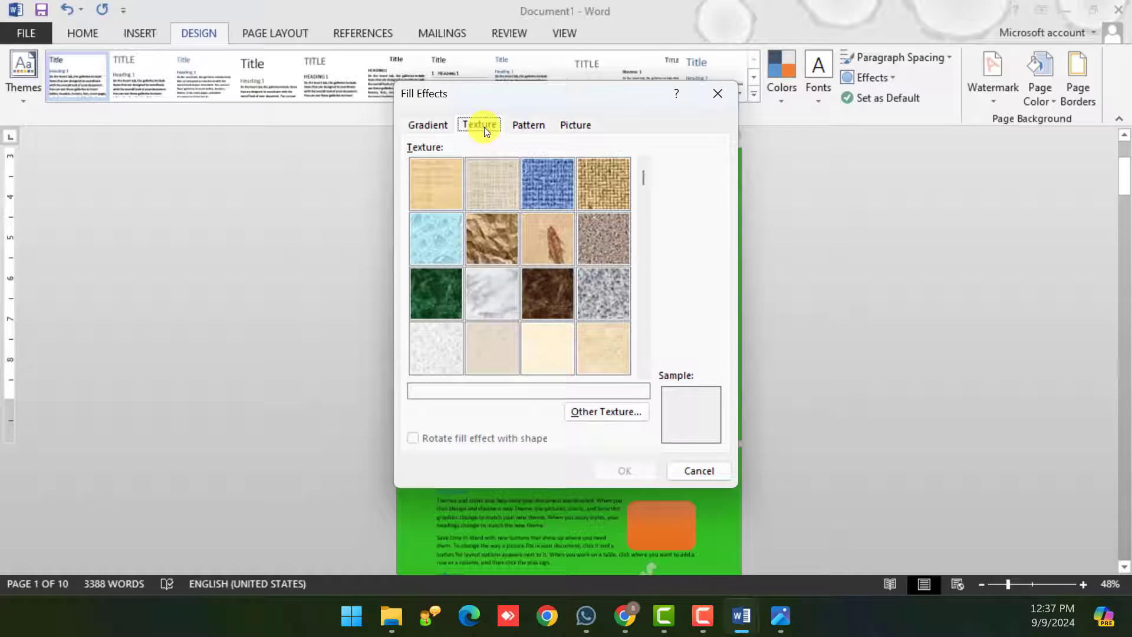
{"action": "left_click", "coordinate": [528, 125]}
{"action": "left_click", "coordinate": [592, 127]}
{"action": "left_click", "coordinate": [450, 125]}
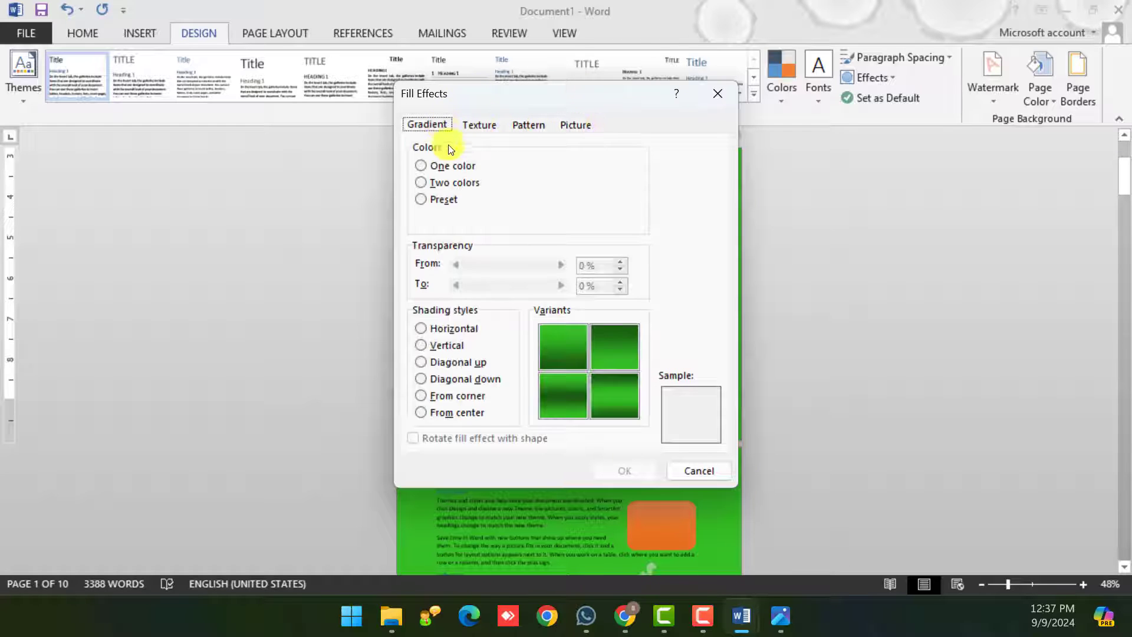
- Choose a two-color gradient for the page background, using light gold as the first color
{"action": "left_click", "coordinate": [441, 183]}
{"action": "left_click", "coordinate": [614, 180]}
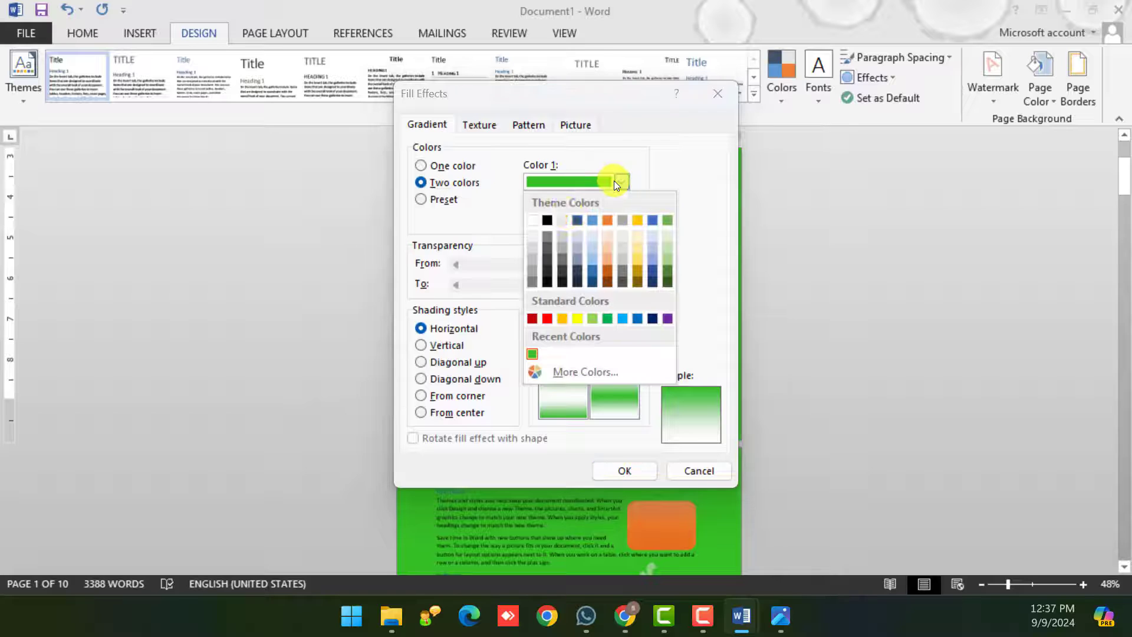
{"action": "left_click", "coordinate": [635, 251]}
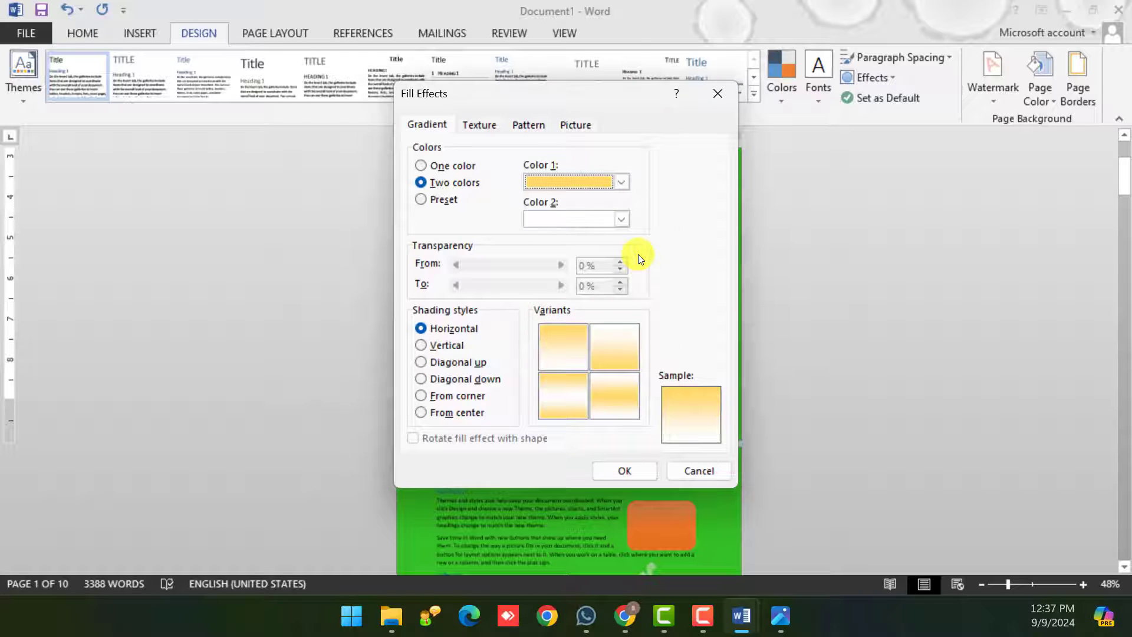
- Try the gradient's different shading styles, settle on Diagonal up and apply it to the pages
{"action": "left_click", "coordinate": [449, 344]}
{"action": "left_click", "coordinate": [448, 362]}
{"action": "left_click", "coordinate": [448, 378]}
{"action": "left_click", "coordinate": [448, 396]}
{"action": "left_click", "coordinate": [455, 363]}
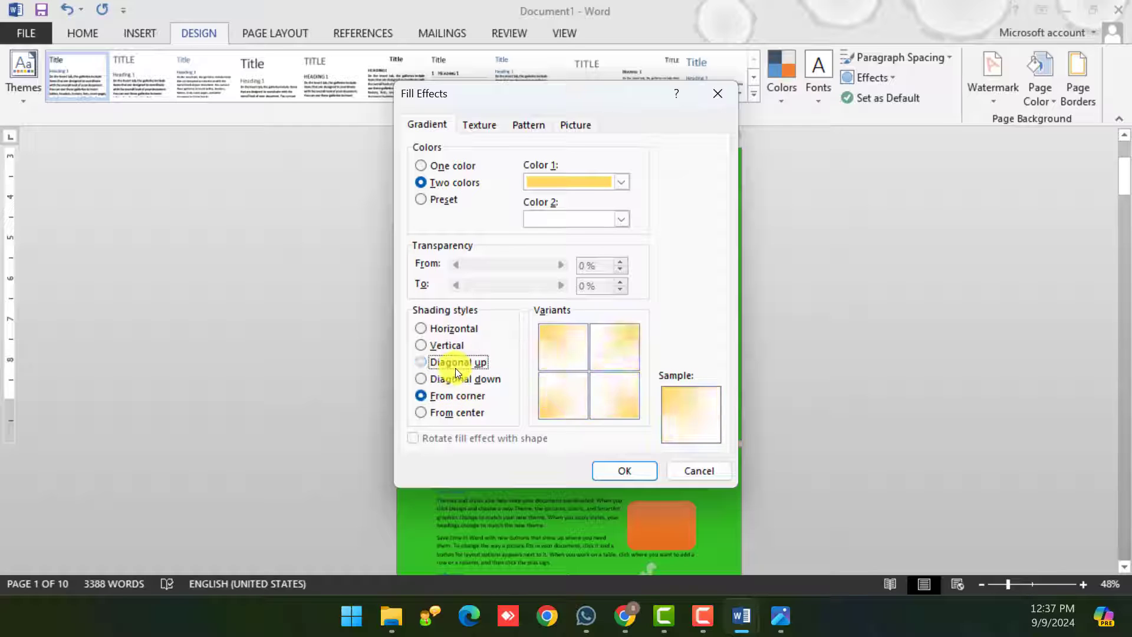
{"action": "left_click", "coordinate": [625, 469]}
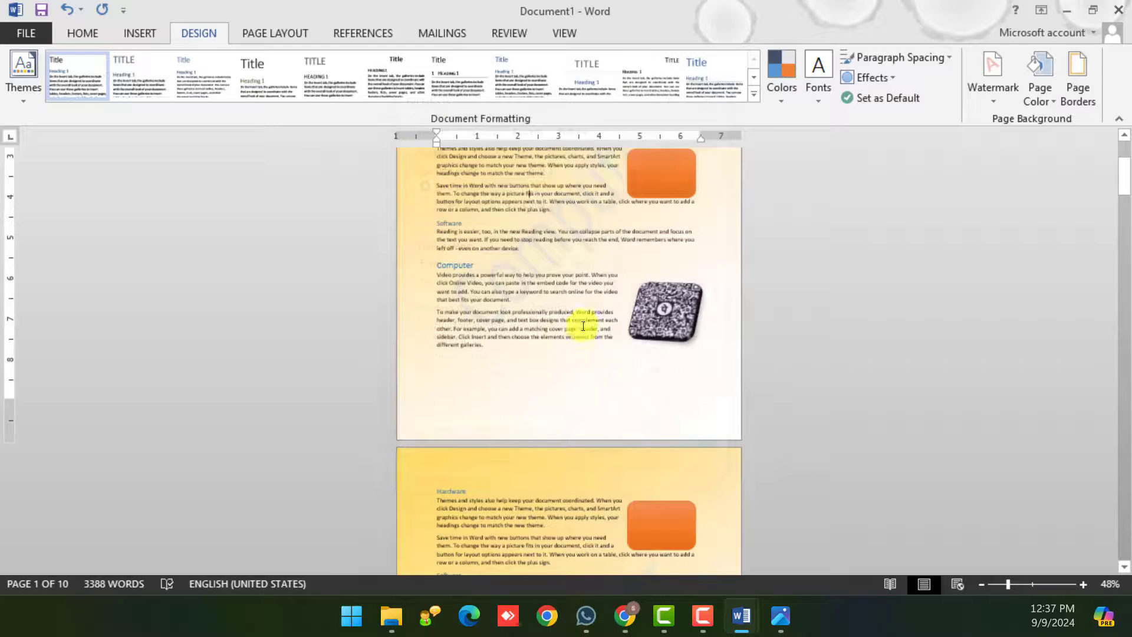
{"action": "scroll", "coordinate": [583, 326], "scroll_direction": "down", "scroll_amount": 5}
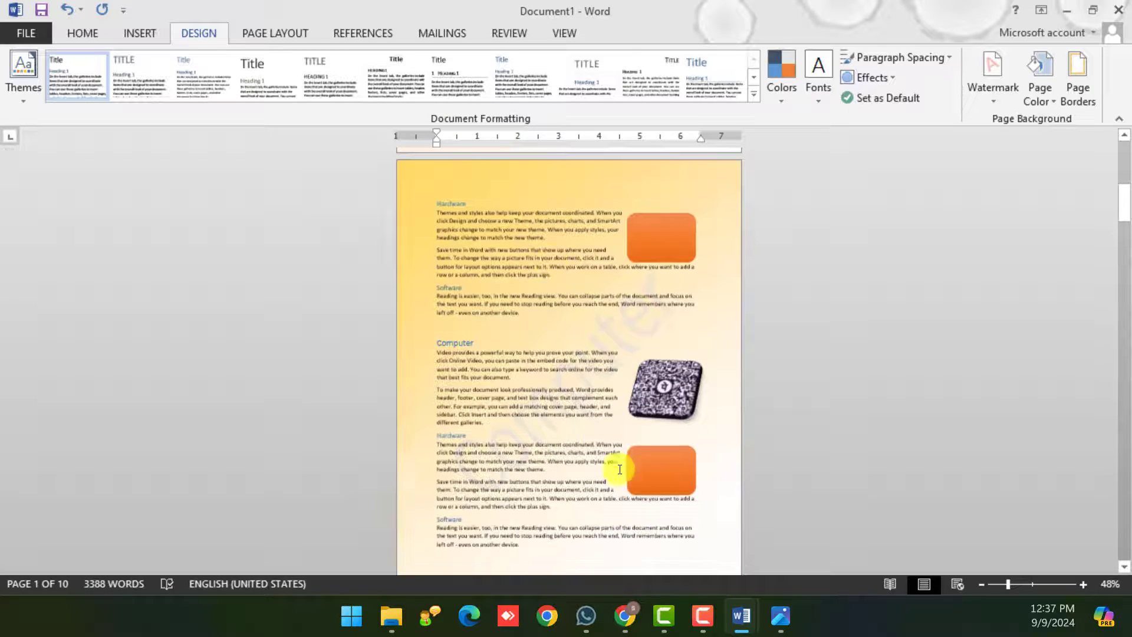
{"action": "scroll", "coordinate": [616, 413], "scroll_direction": "down", "scroll_amount": 8}
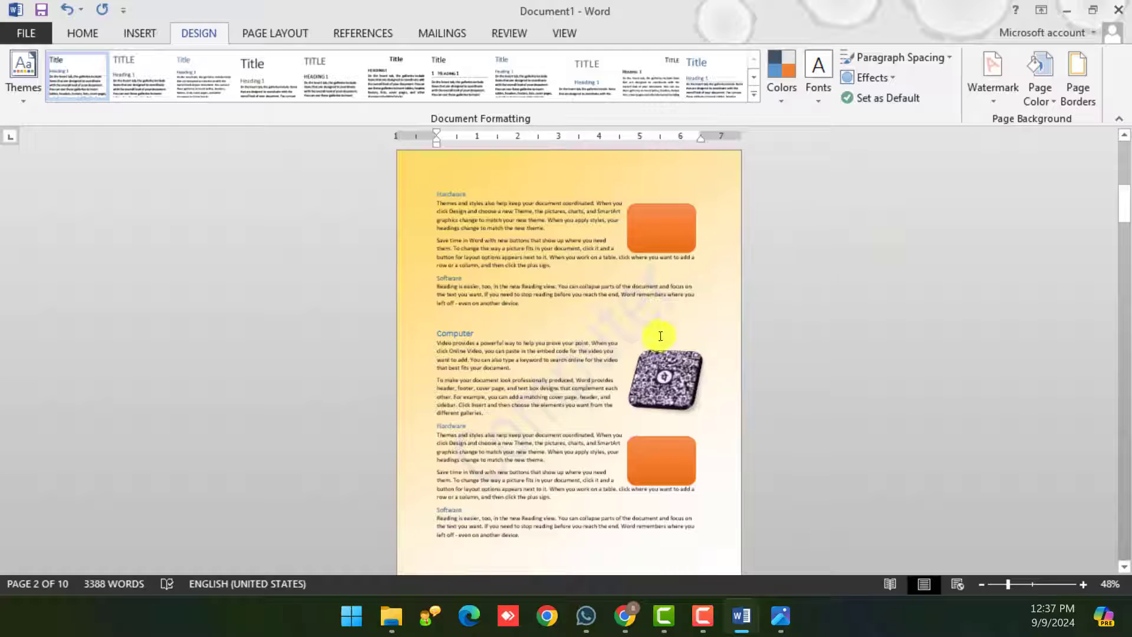
- Try several textures for the page background and apply the Stationery texture
{"action": "left_click", "coordinate": [1026, 102]}
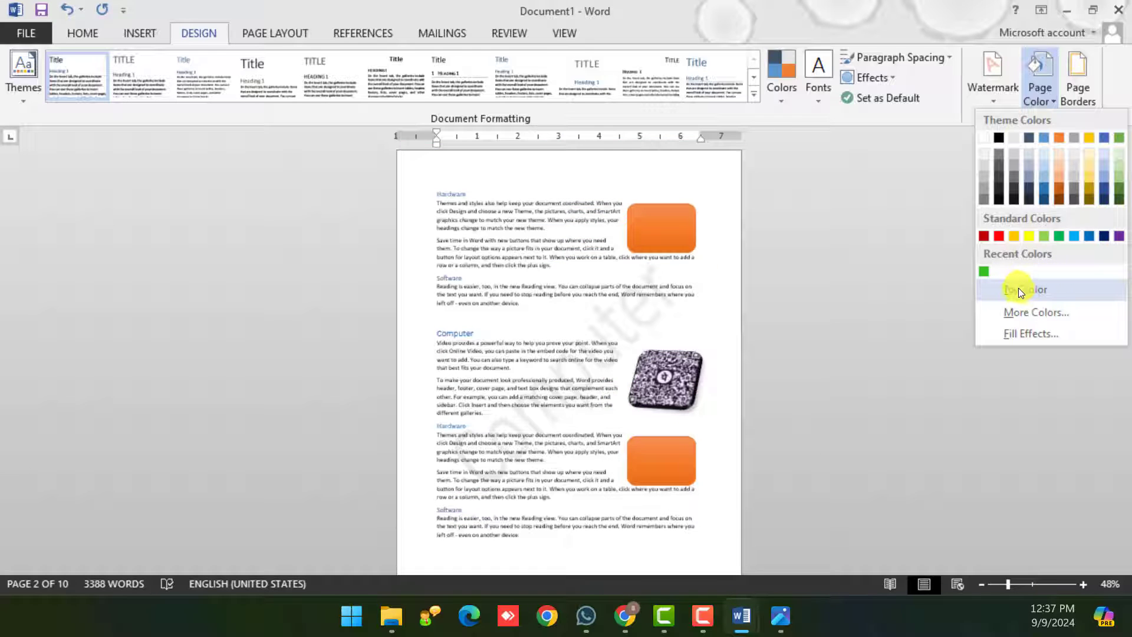
{"action": "left_click", "coordinate": [1025, 329]}
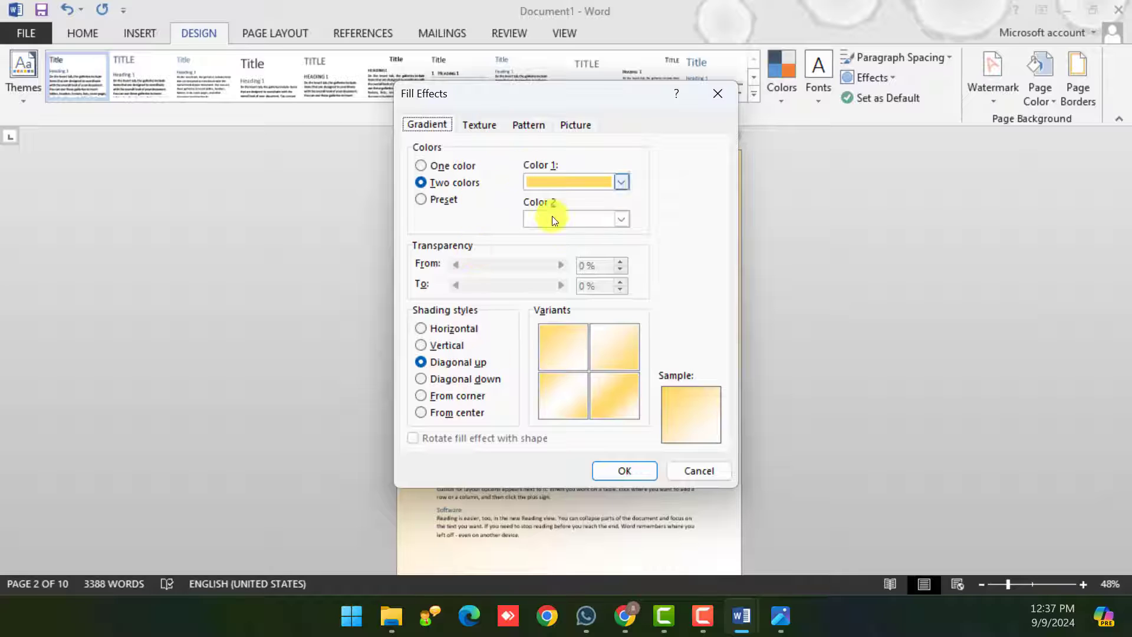
{"action": "left_click", "coordinate": [487, 126]}
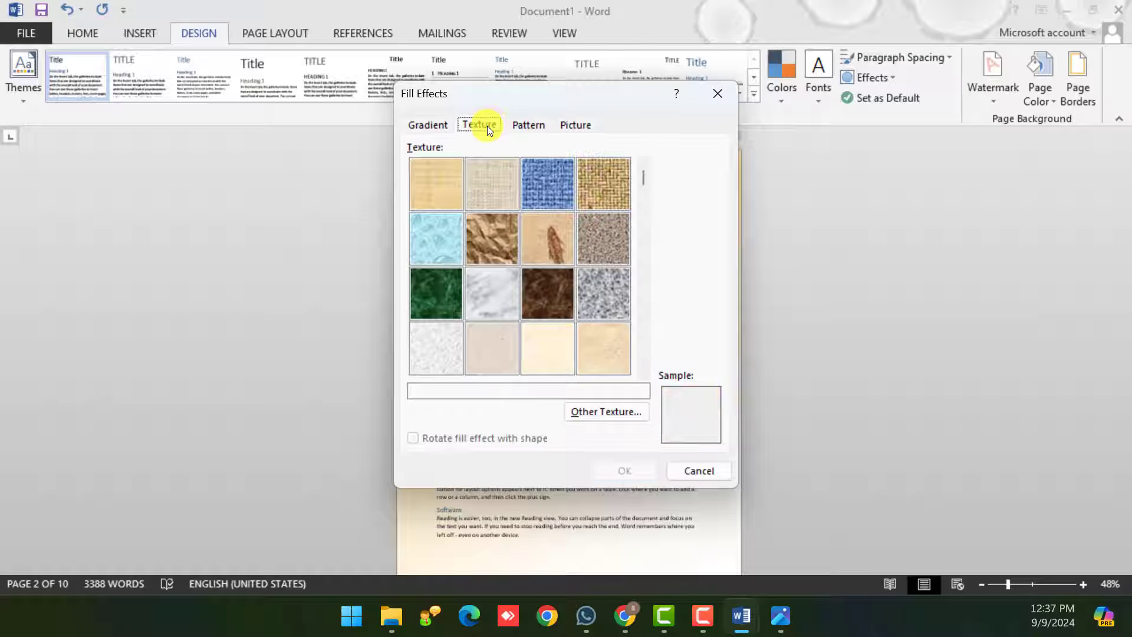
{"action": "left_click", "coordinate": [440, 241]}
{"action": "left_click", "coordinate": [474, 188]}
{"action": "left_click", "coordinate": [597, 183]}
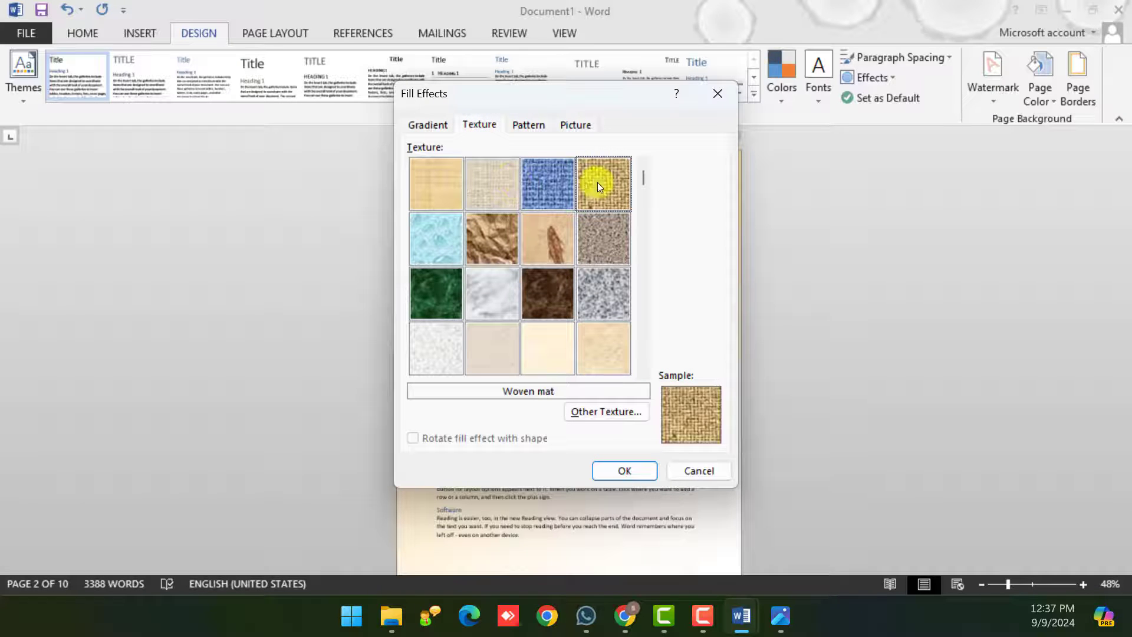
{"action": "left_click", "coordinate": [564, 204]}
{"action": "left_click", "coordinate": [594, 345]}
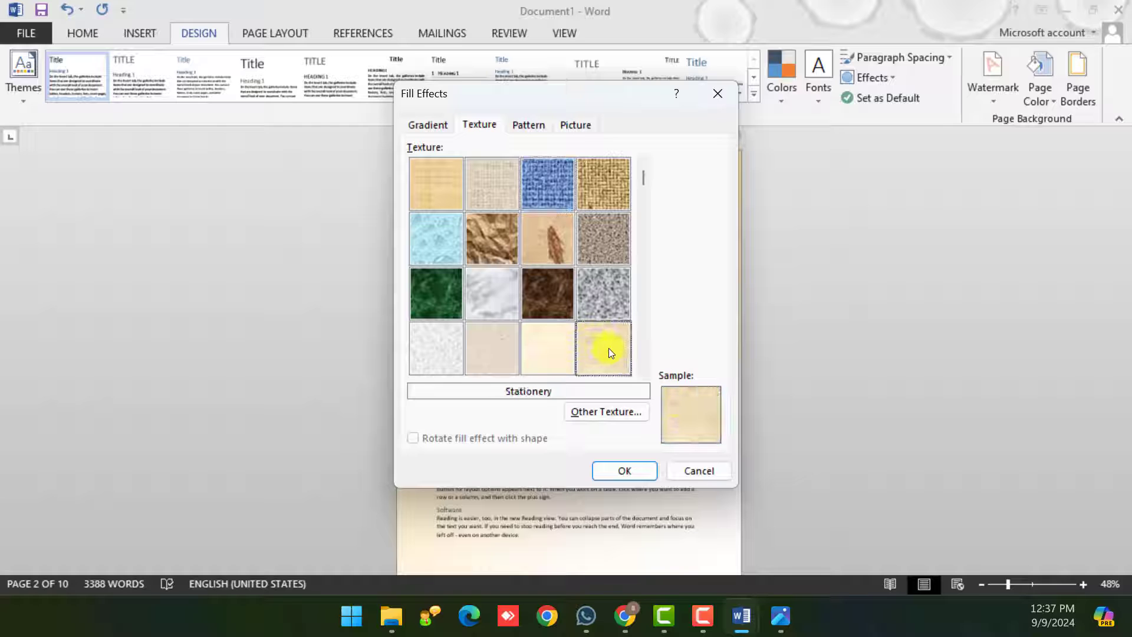
{"action": "left_click", "coordinate": [620, 469]}
{"action": "scroll", "coordinate": [493, 282], "scroll_direction": "up", "scroll_amount": 3}
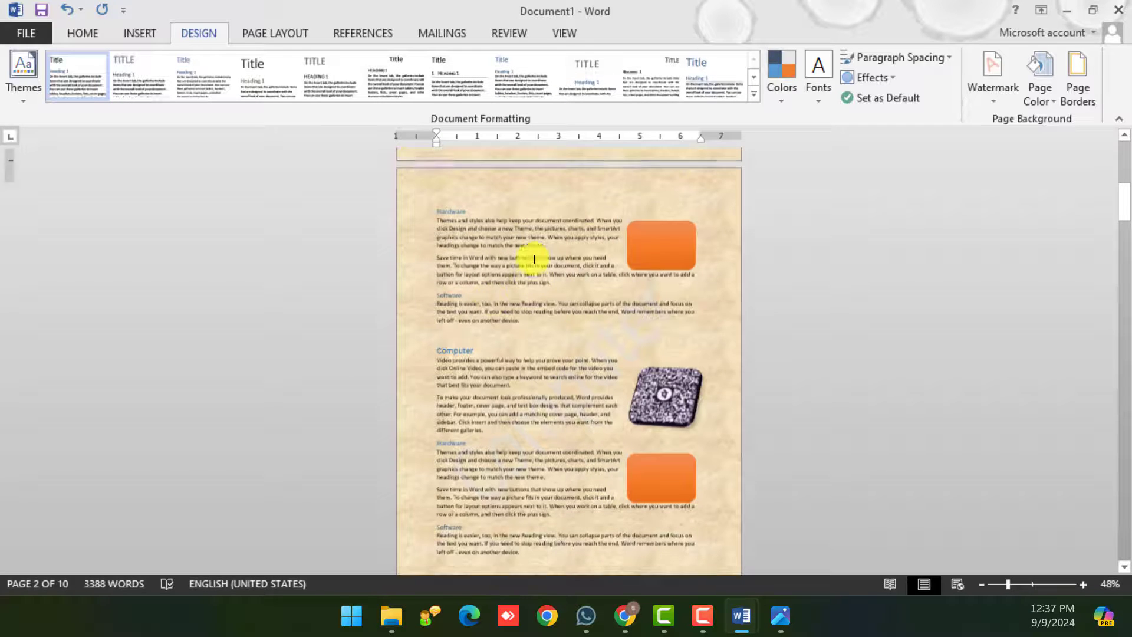
{"action": "scroll", "coordinate": [490, 231], "scroll_direction": "up", "scroll_amount": 6}
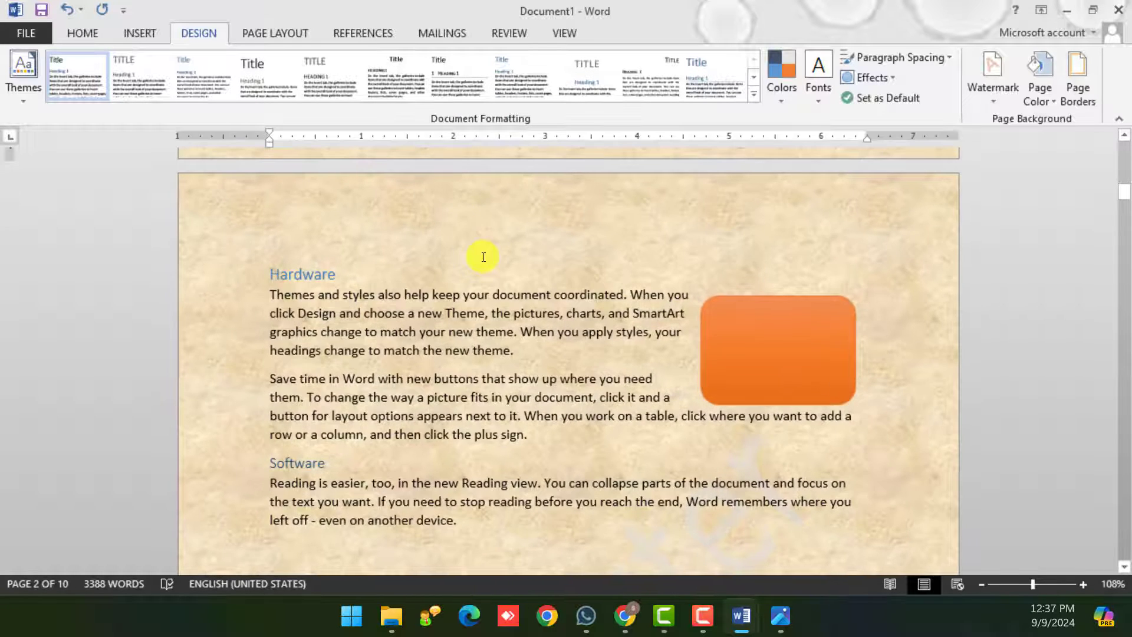
{"action": "scroll", "coordinate": [483, 255], "scroll_direction": "up", "scroll_amount": 2}
{"action": "scroll", "coordinate": [483, 257], "scroll_direction": "down", "scroll_amount": 5}
{"action": "scroll", "coordinate": [519, 316], "scroll_direction": "down", "scroll_amount": 3}
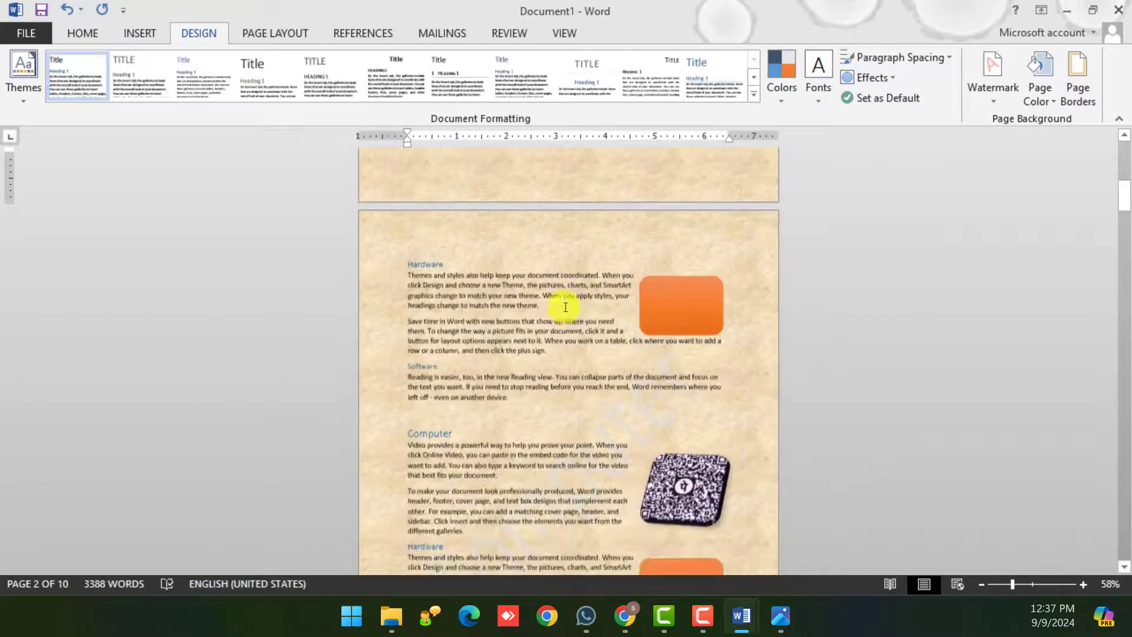
{"action": "scroll", "coordinate": [566, 301], "scroll_direction": "up", "scroll_amount": 7}
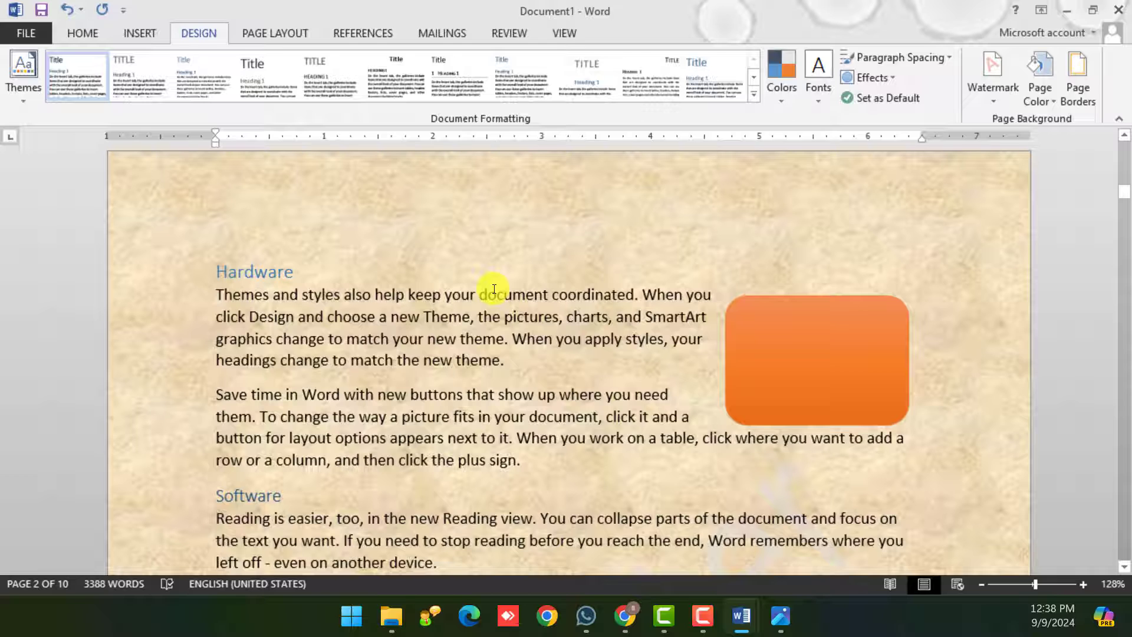
- Switch the page's fill effect to a pattern and select Dark horizontal
{"action": "left_click", "coordinate": [1037, 95]}
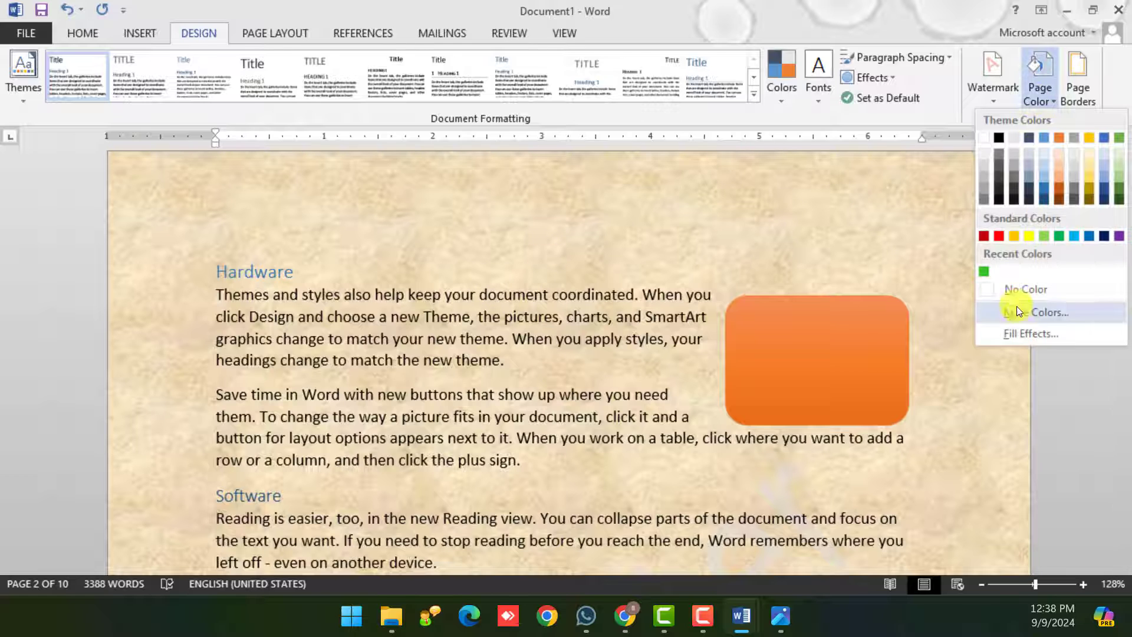
{"action": "left_click", "coordinate": [1026, 332]}
{"action": "left_click", "coordinate": [519, 121]}
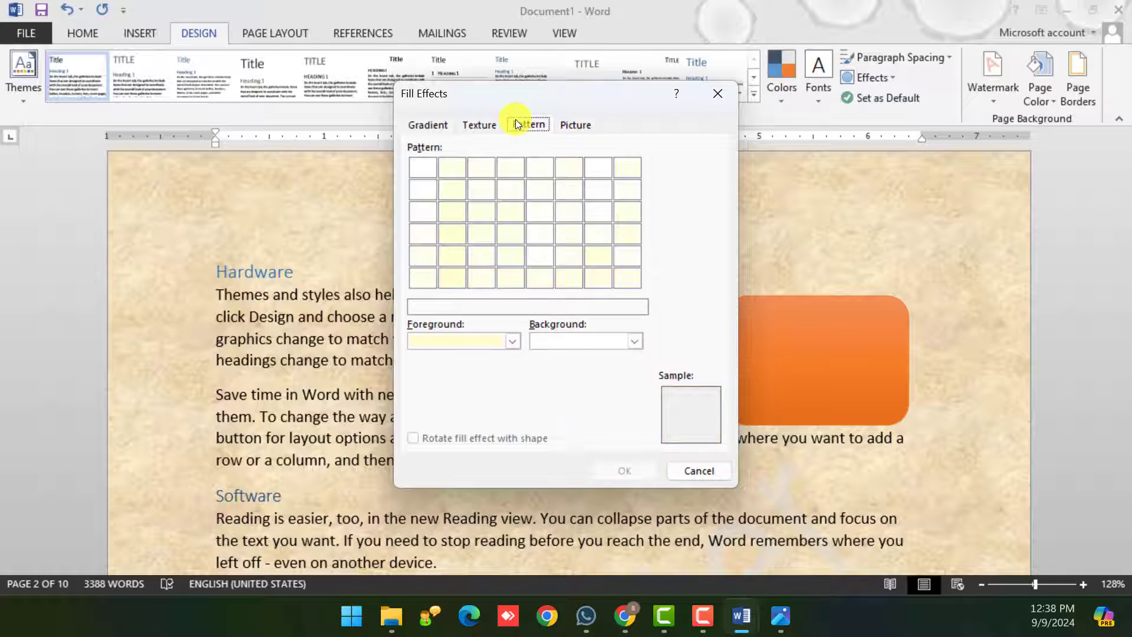
{"action": "left_click", "coordinate": [483, 265]}
{"action": "left_click", "coordinate": [501, 276]}
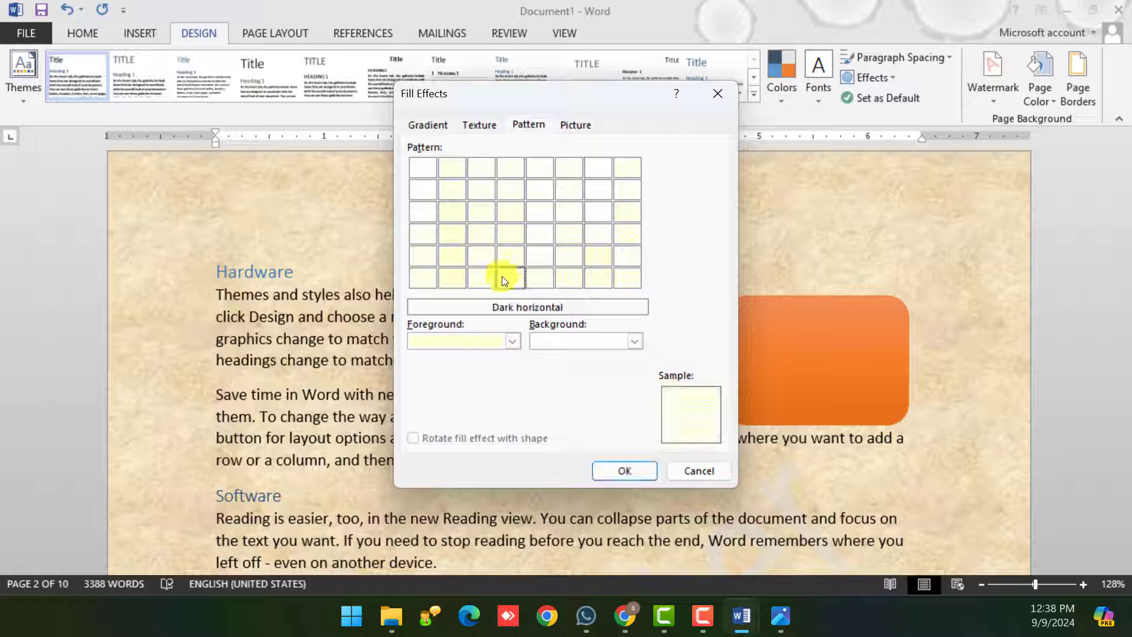
- Set the pattern's foreground to the standard orange and its background to a pale blue theme color
{"action": "left_click", "coordinate": [511, 340]}
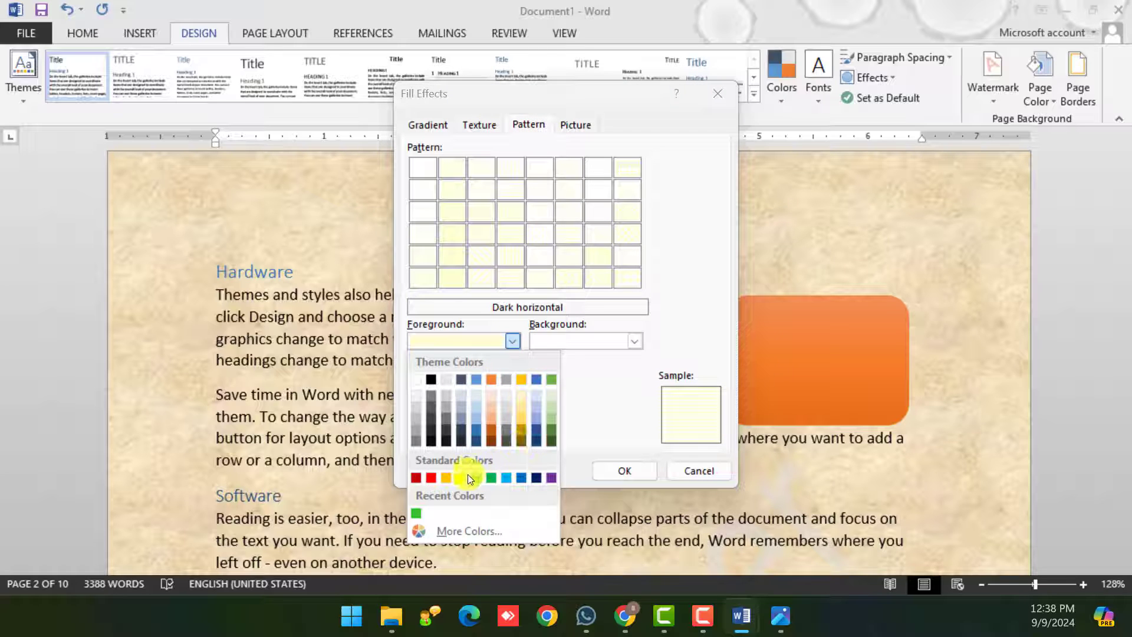
{"action": "left_click", "coordinate": [447, 476]}
{"action": "left_click", "coordinate": [596, 339]}
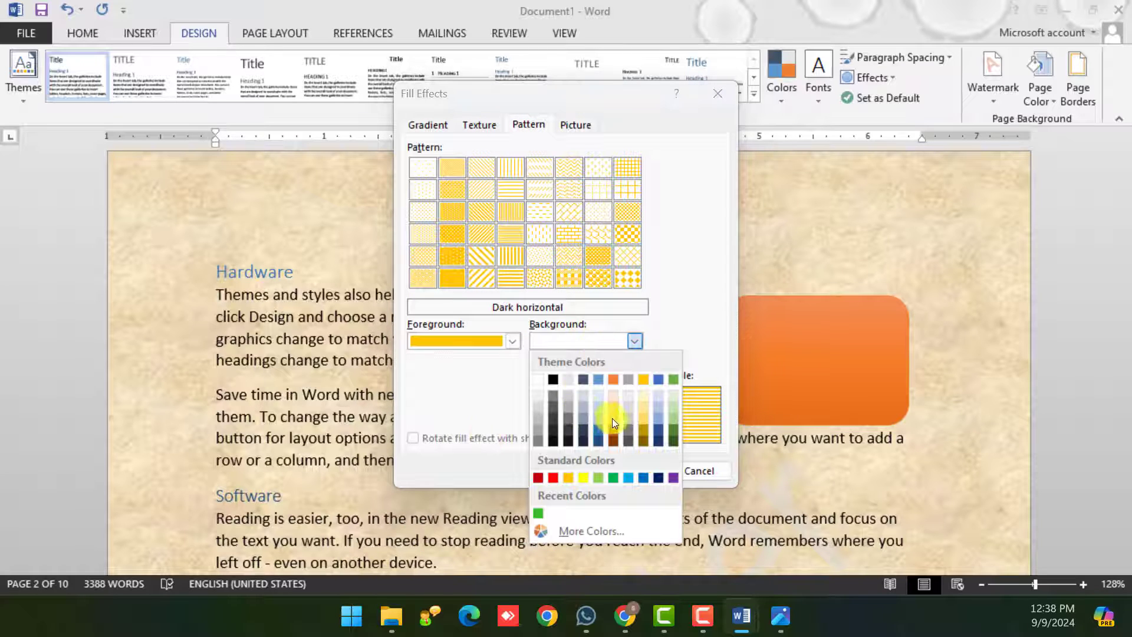
{"action": "left_click", "coordinate": [660, 398]}
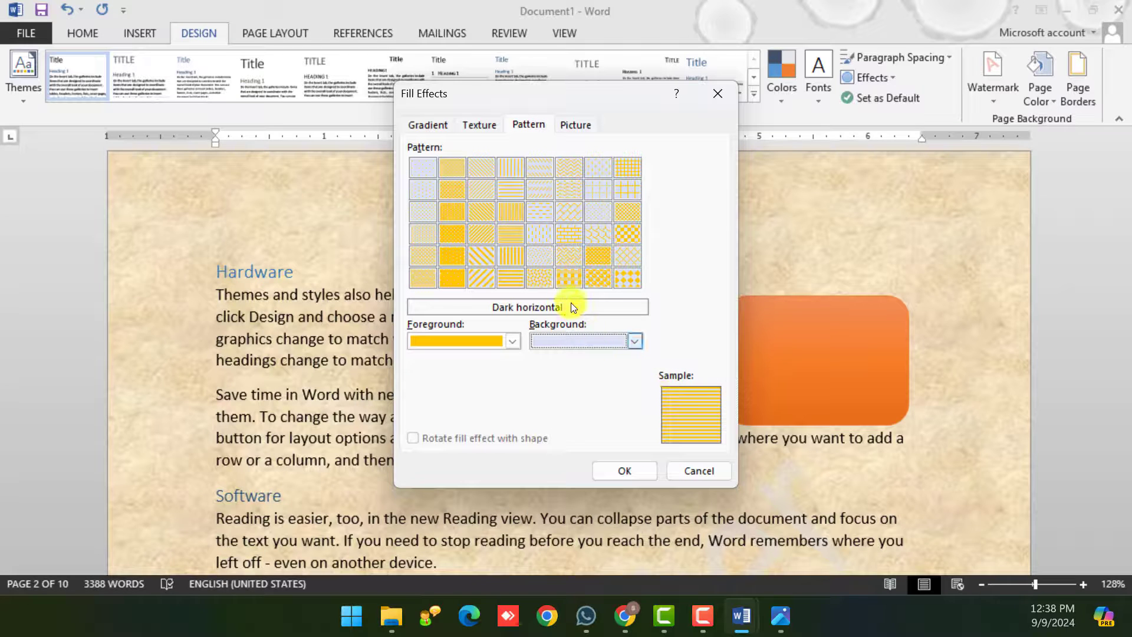
- Change the page background pattern to Large checker board and apply it
{"action": "left_click", "coordinate": [627, 236]}
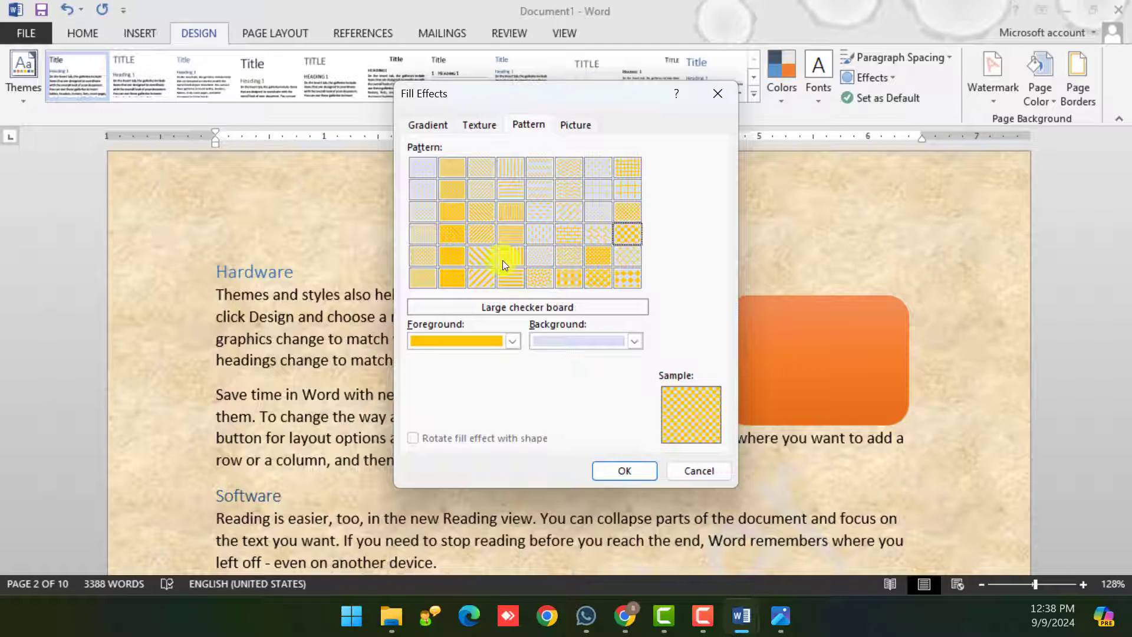
{"action": "left_click", "coordinate": [626, 469]}
{"action": "scroll", "coordinate": [440, 334], "scroll_direction": "up", "scroll_amount": 4}
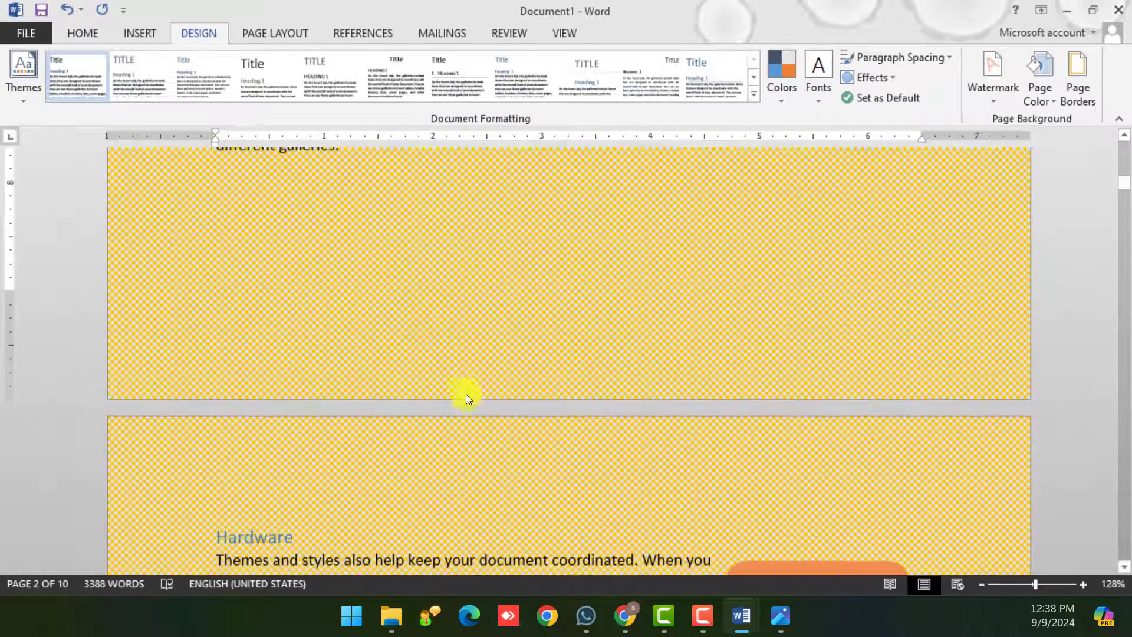
{"action": "scroll", "coordinate": [466, 399], "scroll_direction": "up", "scroll_amount": 7}
{"action": "scroll", "coordinate": [493, 430], "scroll_direction": "down", "scroll_amount": 4}
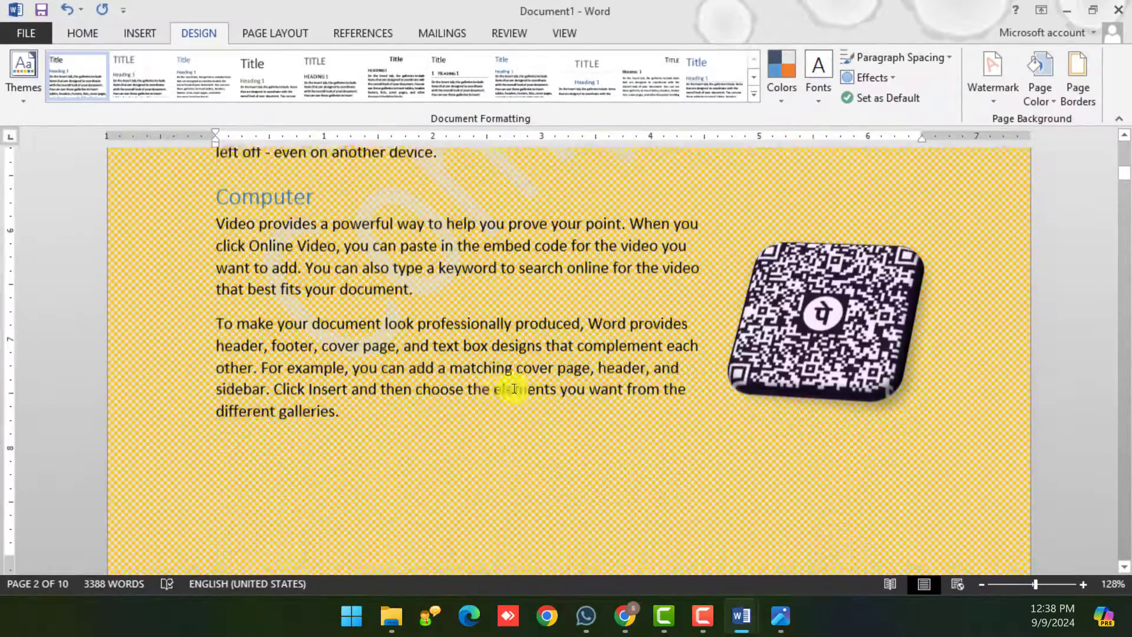
{"action": "scroll", "coordinate": [442, 445], "scroll_direction": "up", "scroll_amount": 4}
{"action": "scroll", "coordinate": [608, 338], "scroll_direction": "down", "scroll_amount": 1}
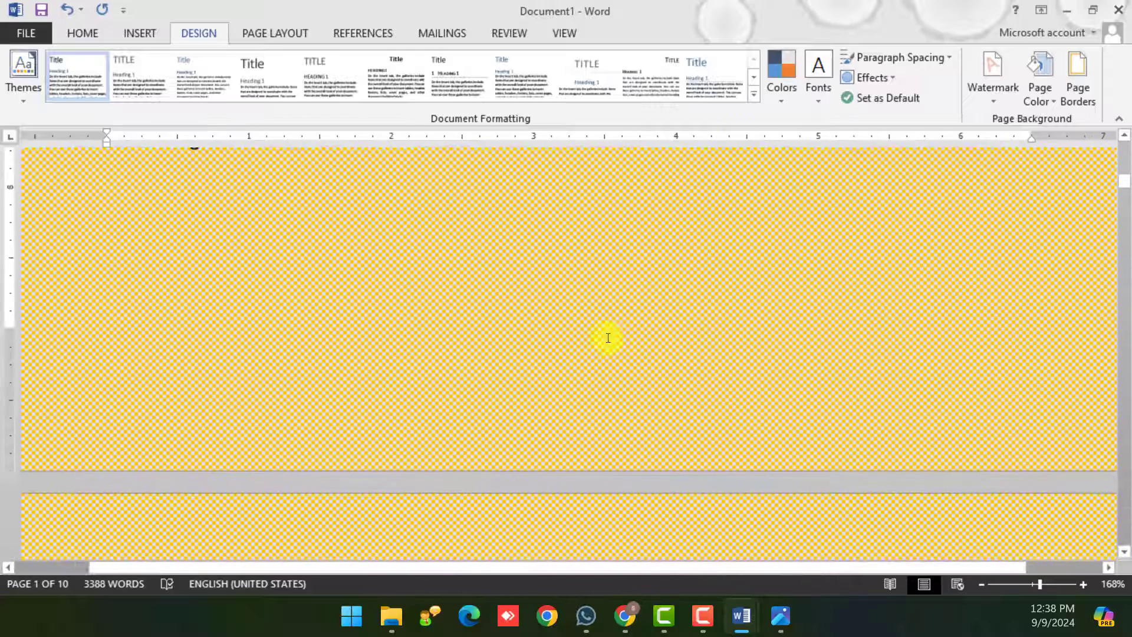
- Change the page background's pattern fill to Large grid and apply it
{"action": "left_click", "coordinate": [1041, 99]}
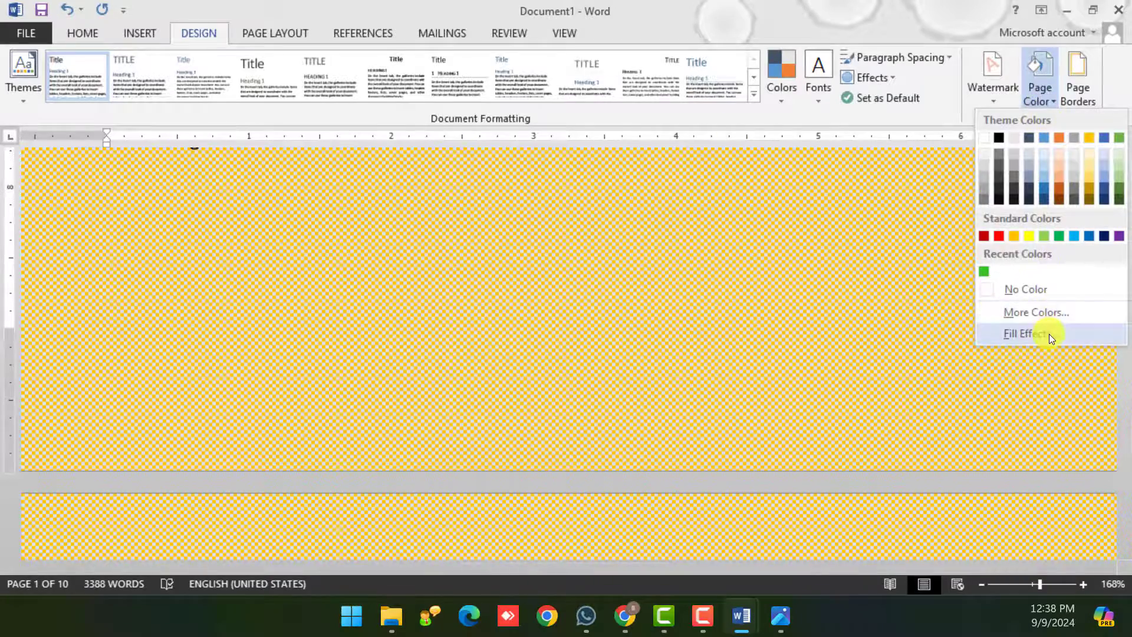
{"action": "left_click", "coordinate": [1049, 334]}
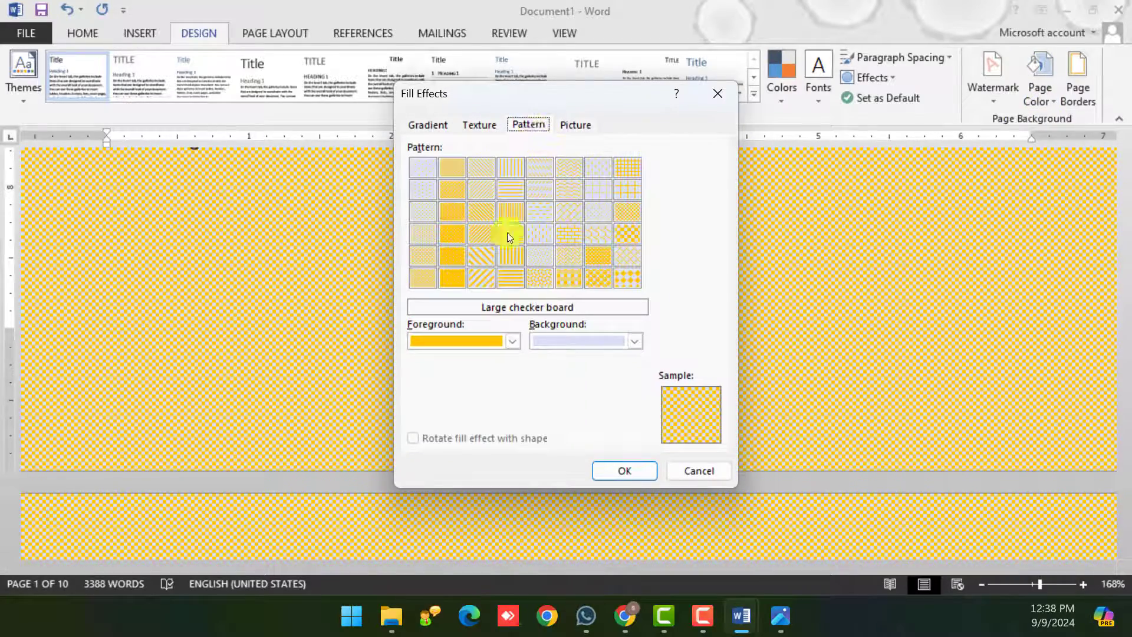
{"action": "left_click", "coordinate": [628, 190]}
{"action": "left_click", "coordinate": [627, 470]}
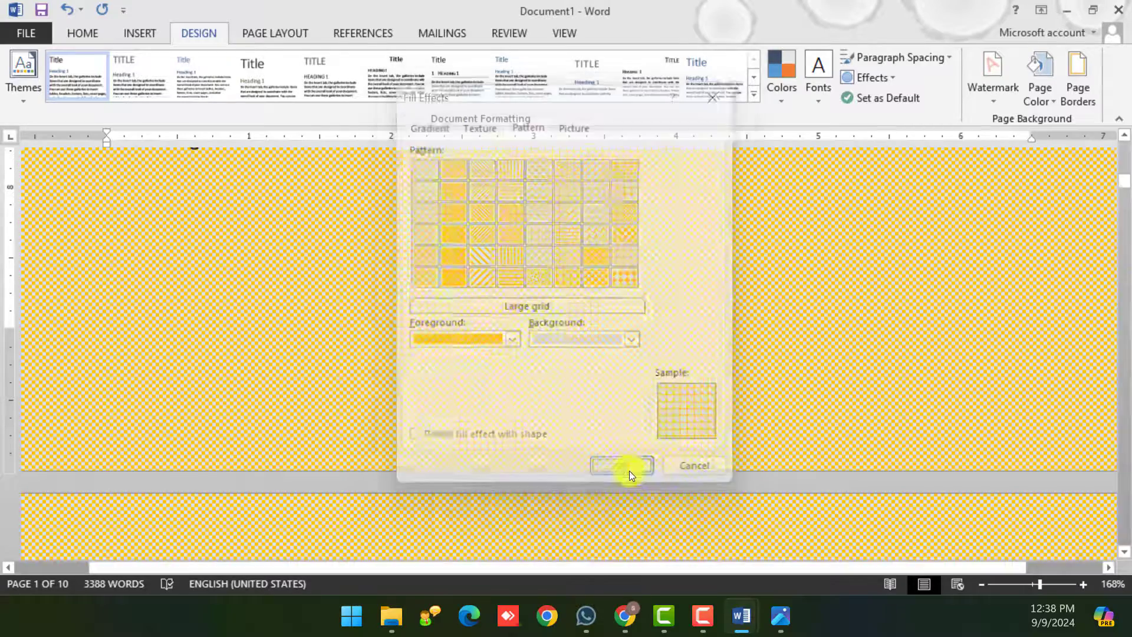
{"action": "scroll", "coordinate": [569, 375], "scroll_direction": "down", "scroll_amount": 4}
{"action": "scroll", "coordinate": [581, 360], "scroll_direction": "up", "scroll_amount": 10}
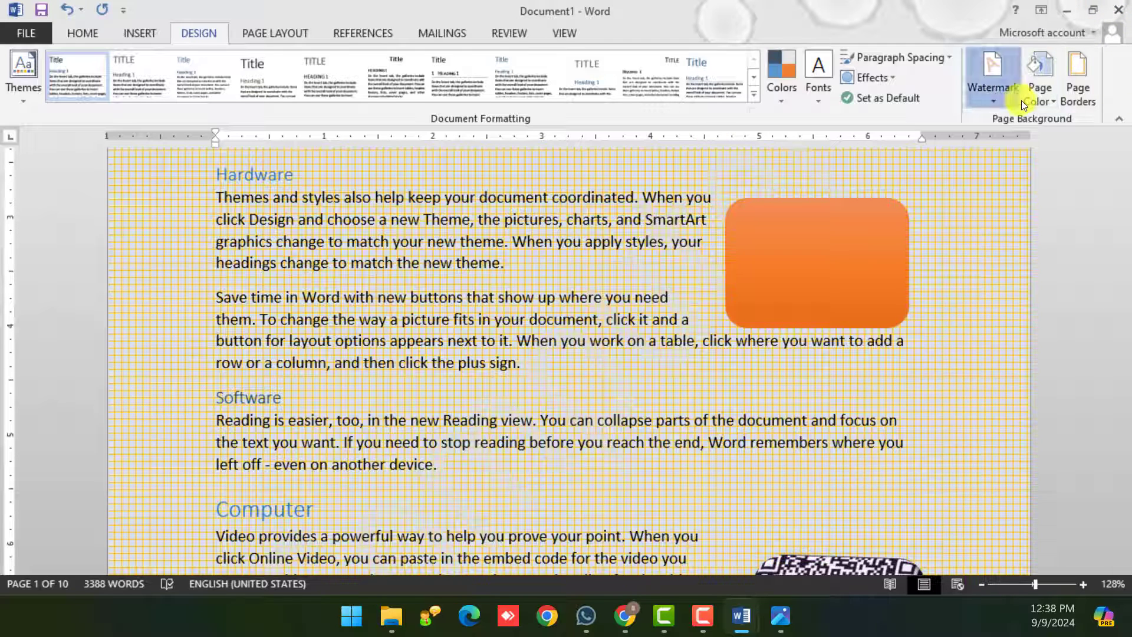
{"action": "left_click", "coordinate": [1038, 95]}
{"action": "left_click", "coordinate": [1031, 333]}
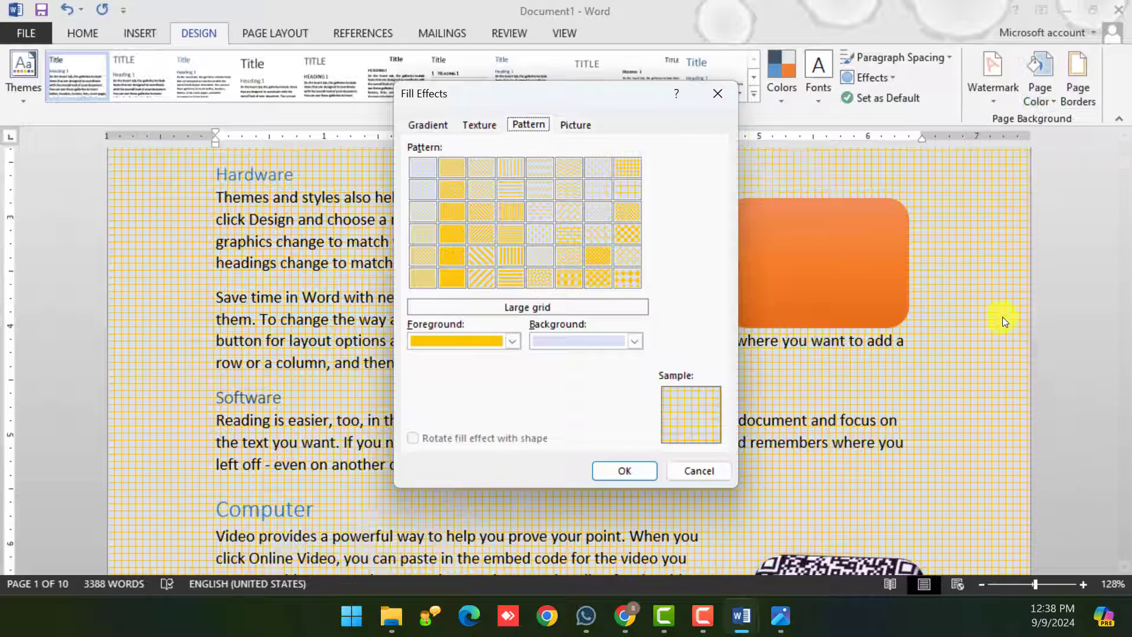
{"action": "left_click", "coordinate": [575, 124]}
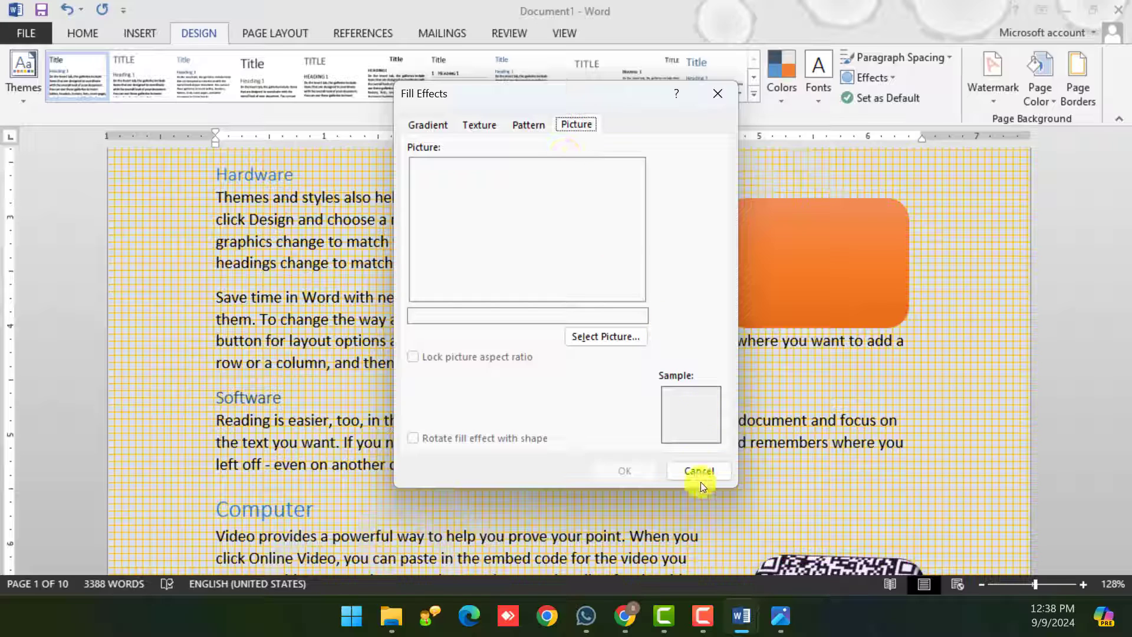
{"action": "left_click", "coordinate": [703, 467]}
{"action": "scroll", "coordinate": [637, 370], "scroll_direction": "down", "scroll_amount": 5}
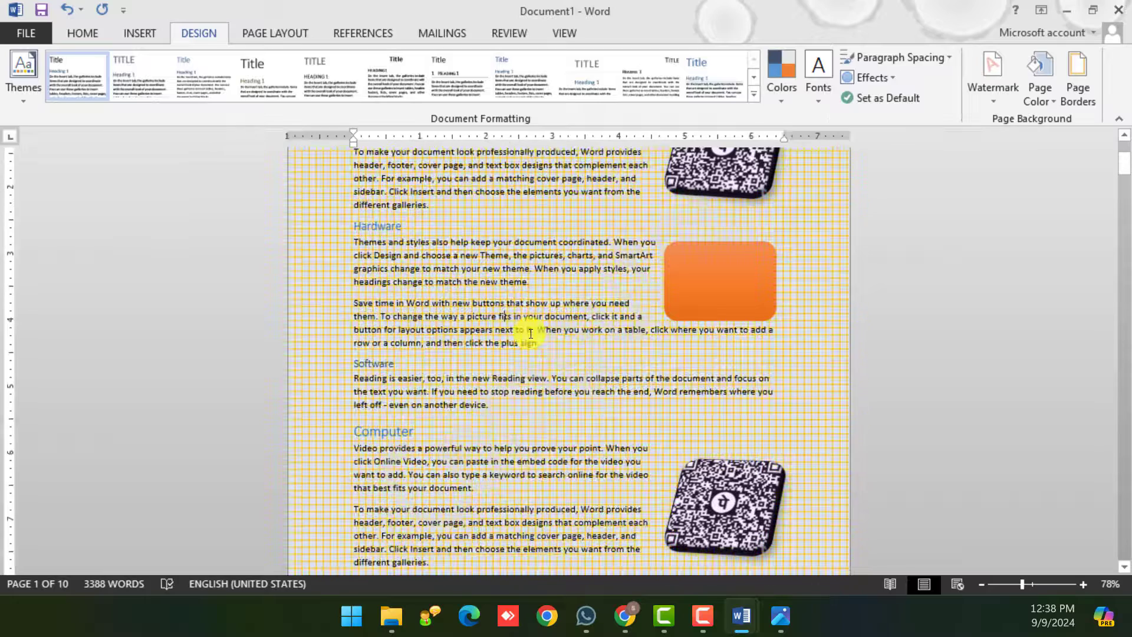
- Switch to the Chrome window with the Google image results and search for "background"
{"action": "mouse_move", "coordinate": [625, 616]}
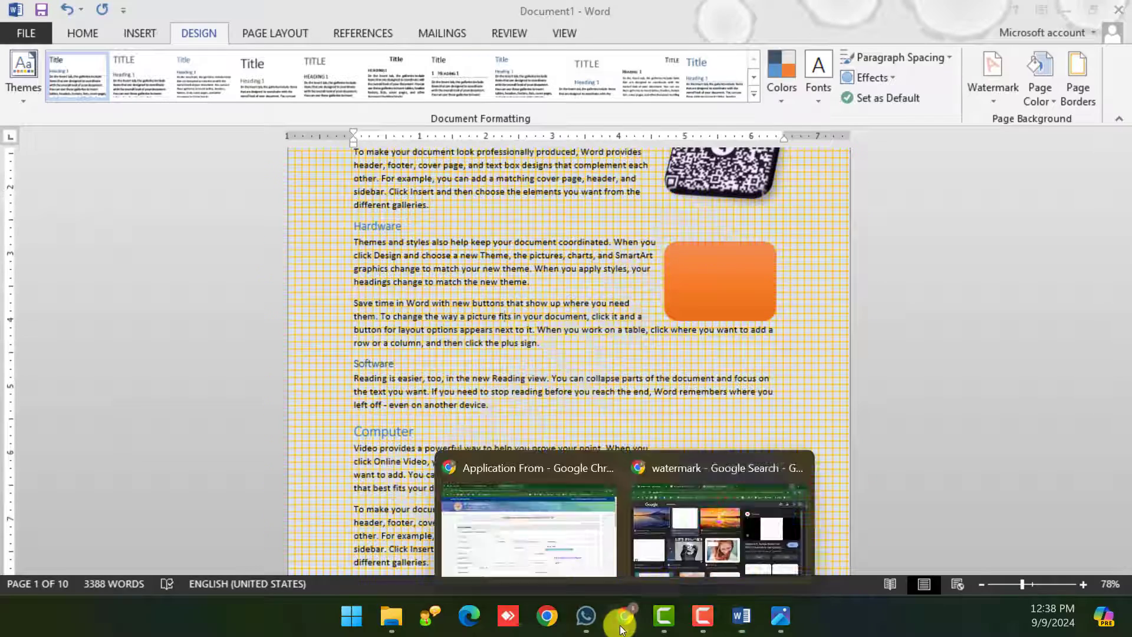
{"action": "left_click", "coordinate": [640, 559]}
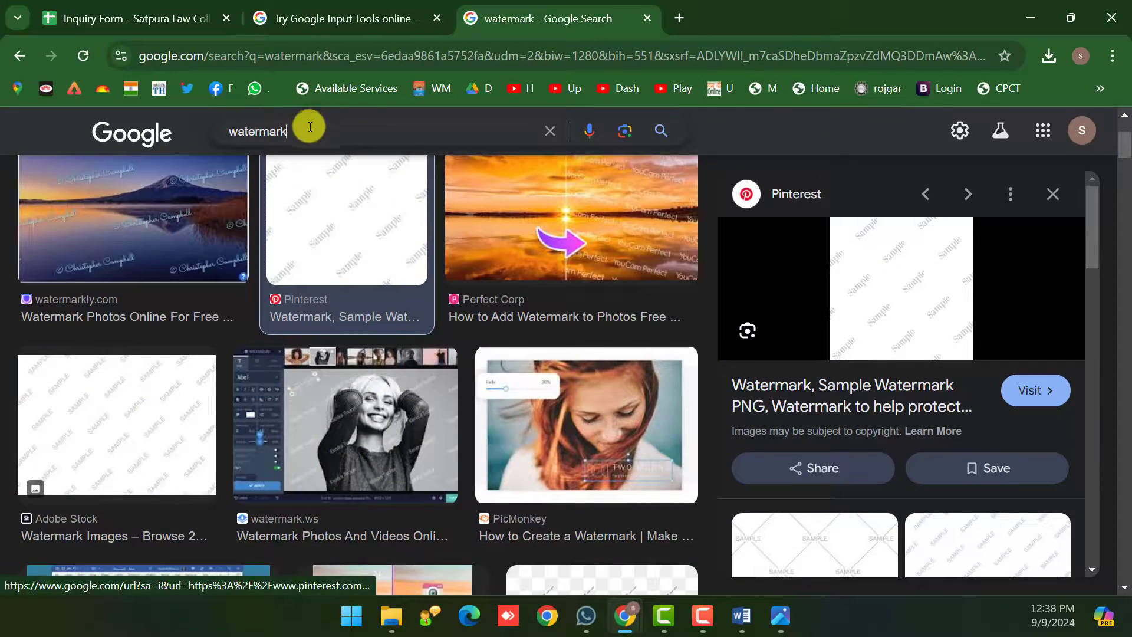
{"action": "double_click", "coordinate": [306, 124]}
{"action": "type", "text": "background"}
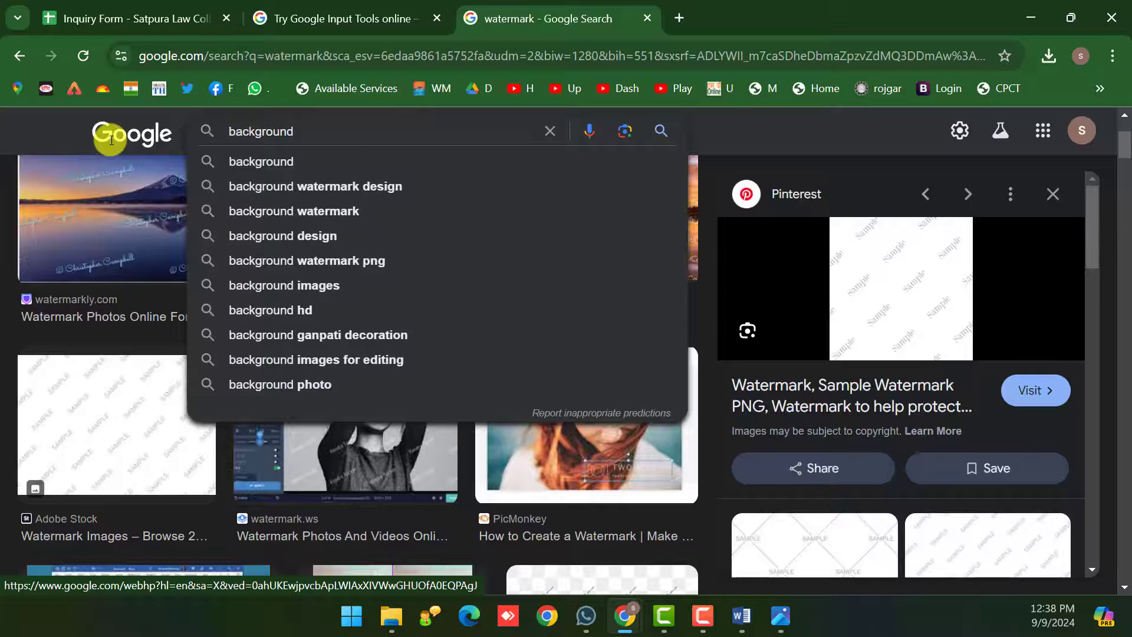
{"action": "key", "text": "Return"}
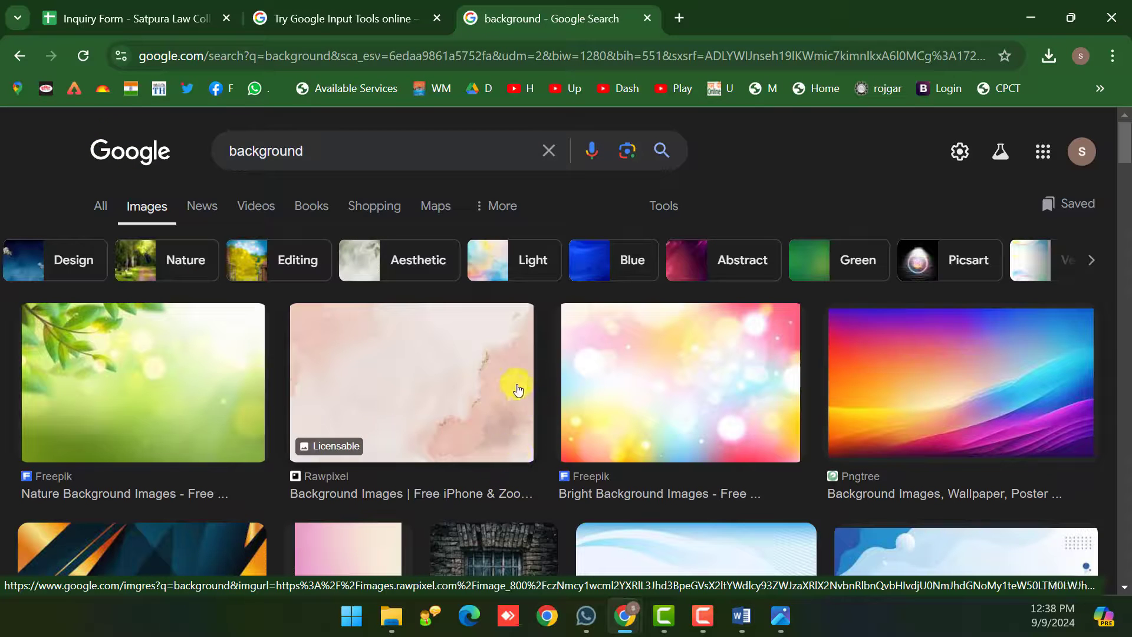
- Look through the background image results for a picture suitable as a page background
{"action": "scroll", "coordinate": [362, 384], "scroll_direction": "down", "scroll_amount": 3}
{"action": "scroll", "coordinate": [383, 376], "scroll_direction": "down", "scroll_amount": 3}
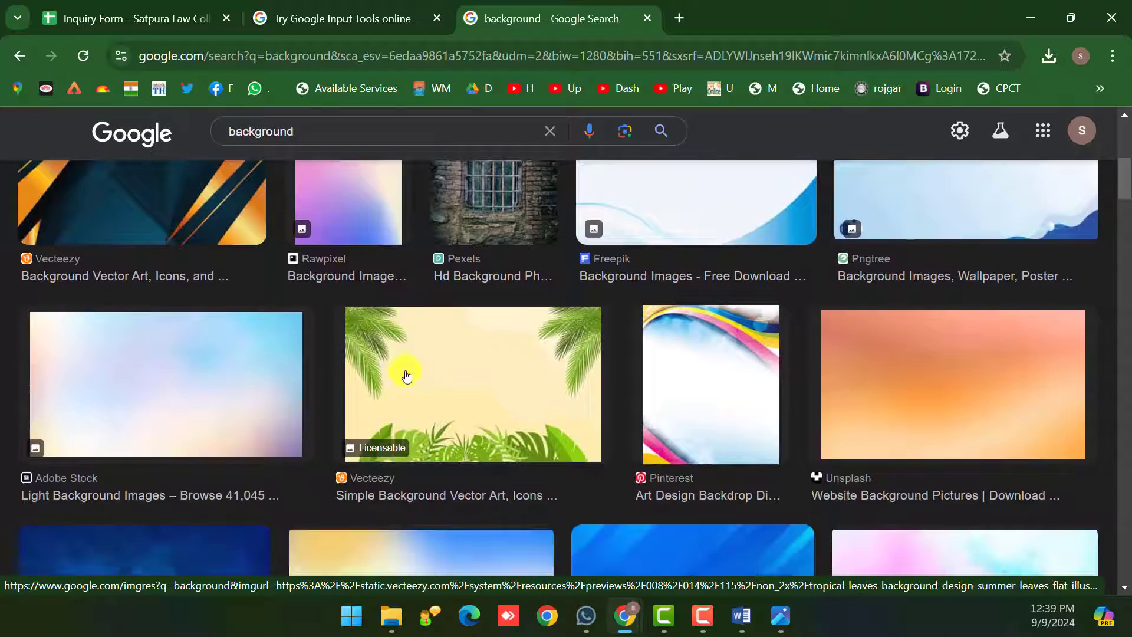
{"action": "scroll", "coordinate": [399, 373], "scroll_direction": "up", "scroll_amount": 3}
{"action": "scroll", "coordinate": [283, 376], "scroll_direction": "down", "scroll_amount": 3}
{"action": "scroll", "coordinate": [283, 377], "scroll_direction": "down", "scroll_amount": 3}
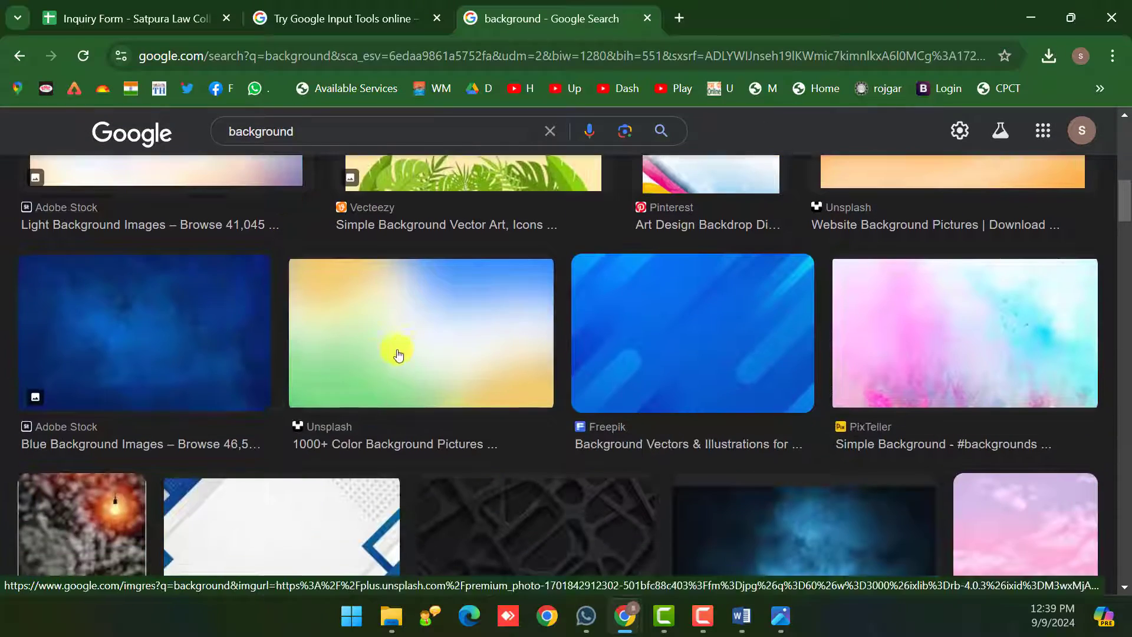
{"action": "scroll", "coordinate": [397, 354], "scroll_direction": "up", "scroll_amount": 5}
{"action": "scroll", "coordinate": [419, 405], "scroll_direction": "up", "scroll_amount": 3}
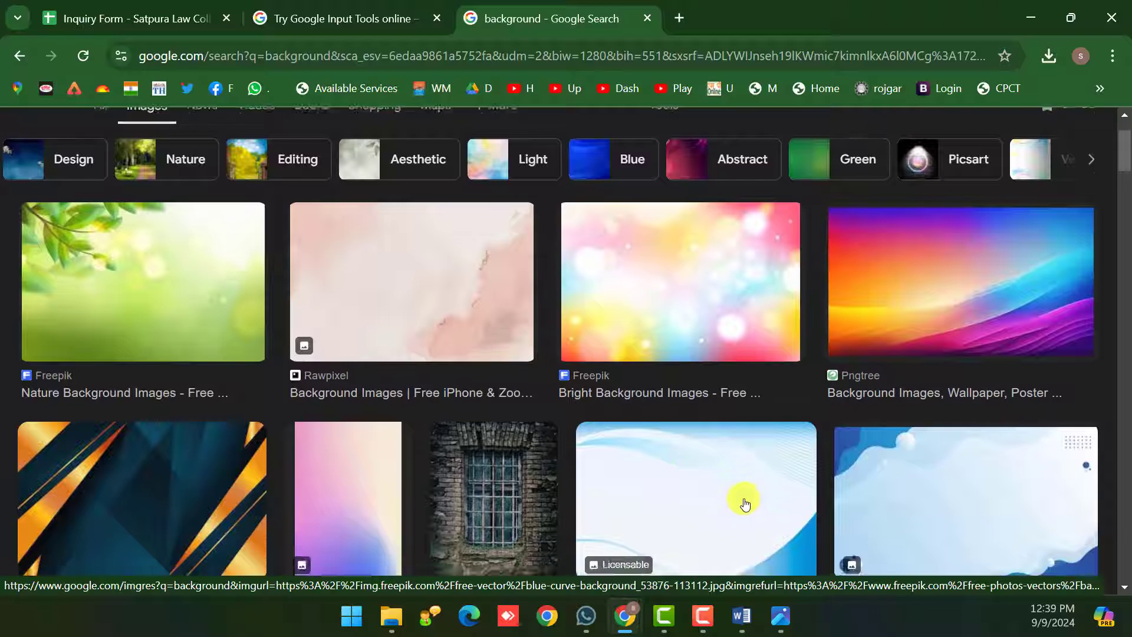
{"action": "scroll", "coordinate": [740, 500], "scroll_direction": "down", "scroll_amount": 1}
{"action": "scroll", "coordinate": [401, 301], "scroll_direction": "up", "scroll_amount": 3}
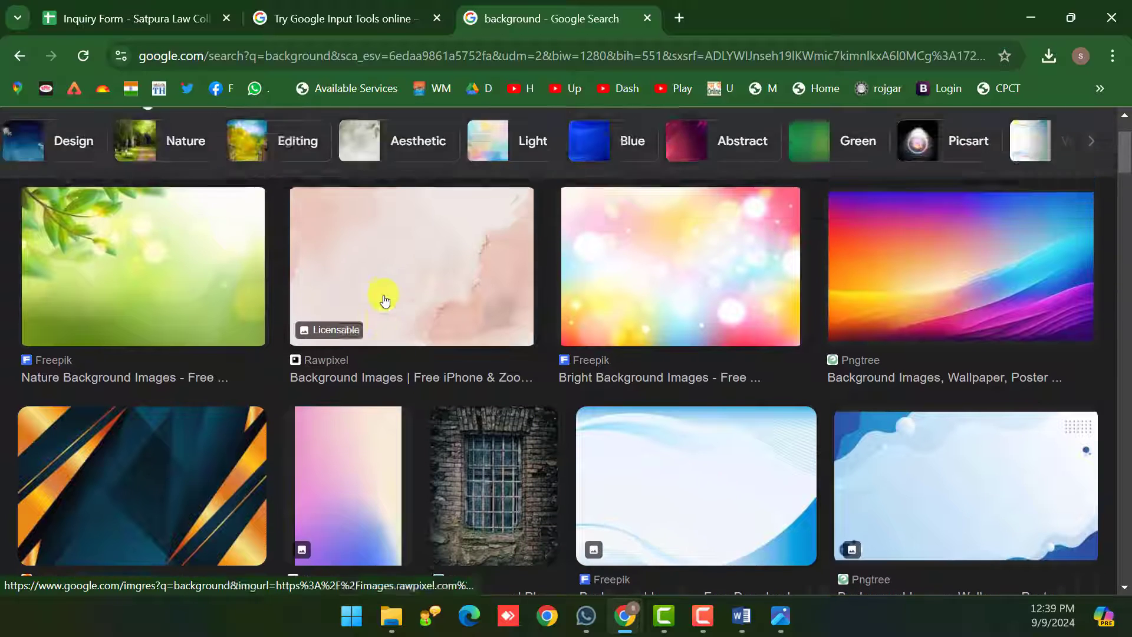
{"action": "left_click", "coordinate": [422, 303]}
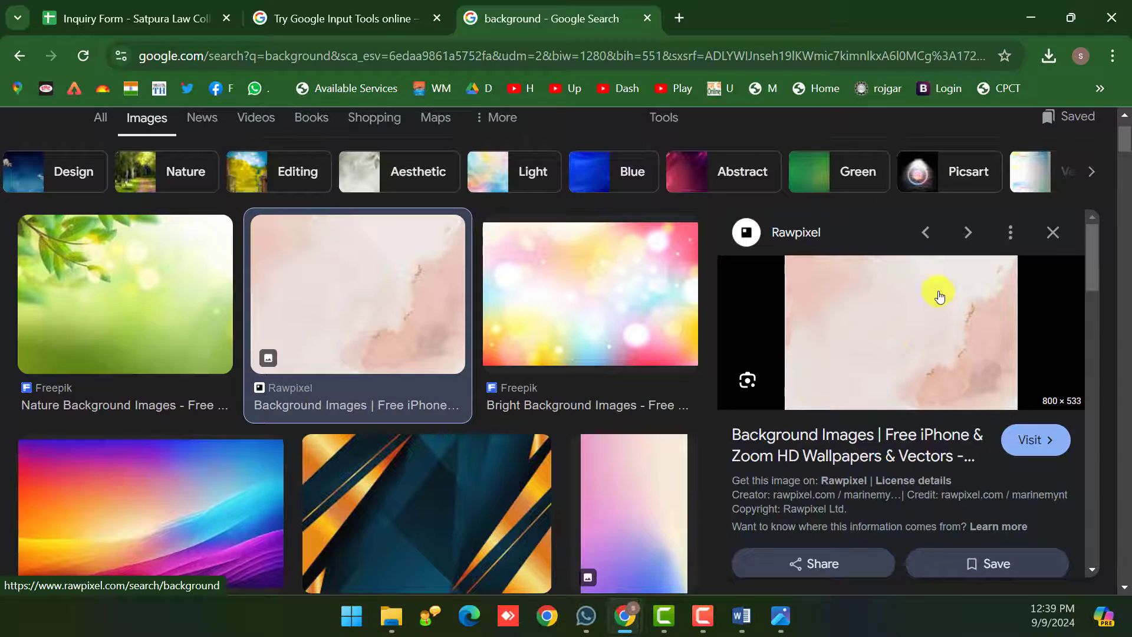
{"action": "right_click", "coordinate": [865, 299]}
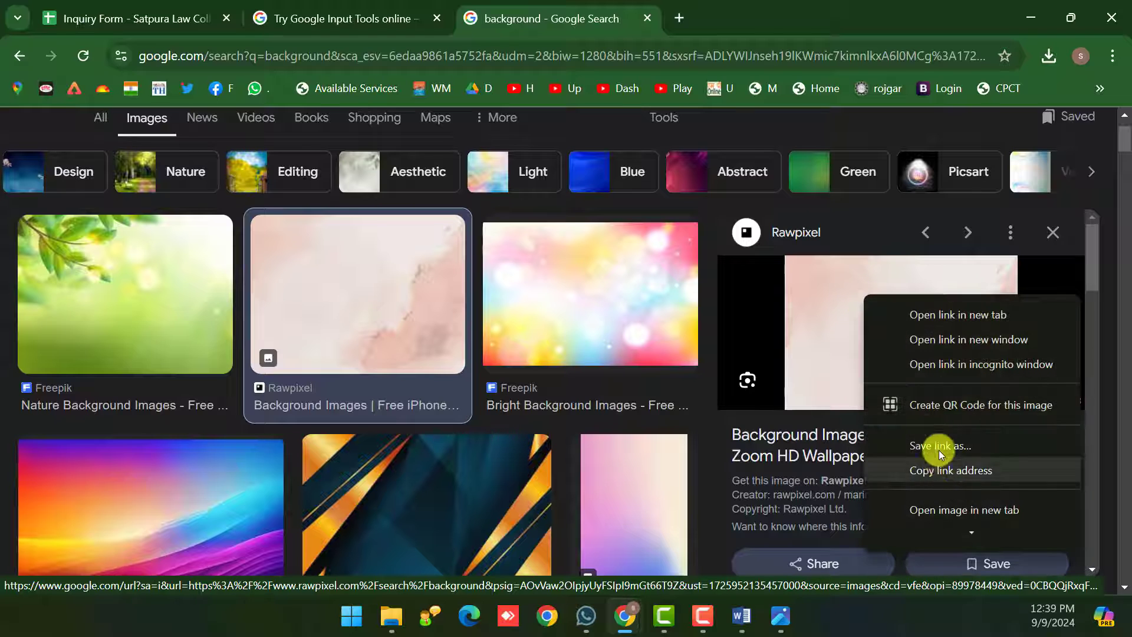
{"action": "scroll", "coordinate": [941, 465], "scroll_direction": "down", "scroll_amount": 1}
{"action": "left_click", "coordinate": [941, 471]}
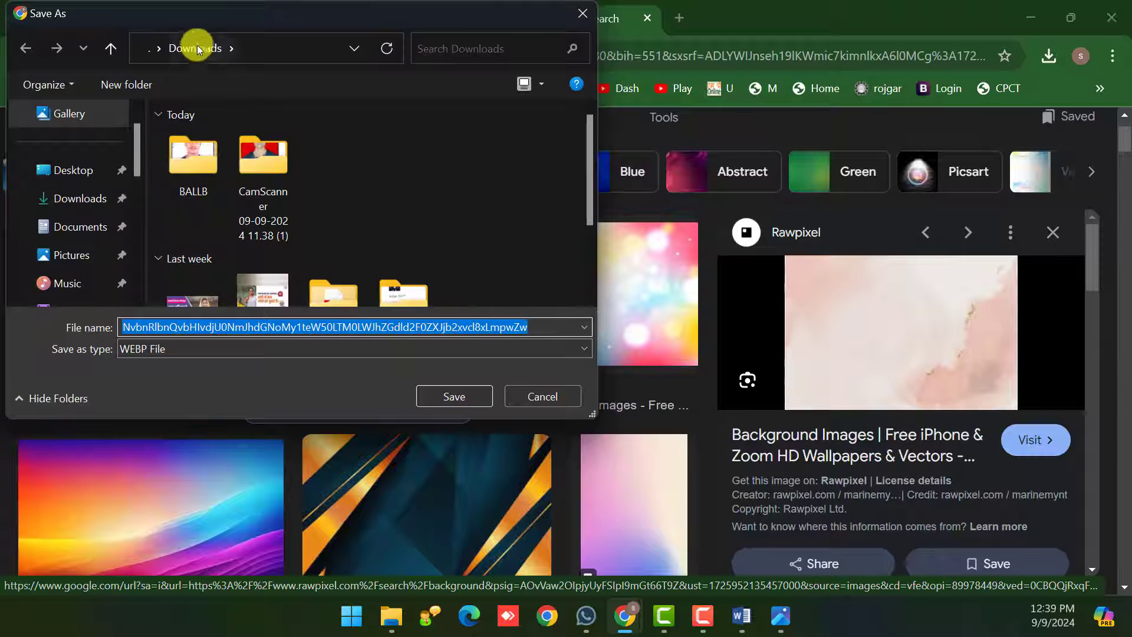
{"action": "left_click", "coordinate": [539, 394]}
- Save the orange gradient image from Unsplash as a JPEG in Downloads, and switch back to Word
{"action": "scroll", "coordinate": [184, 336], "scroll_direction": "up", "scroll_amount": 2}
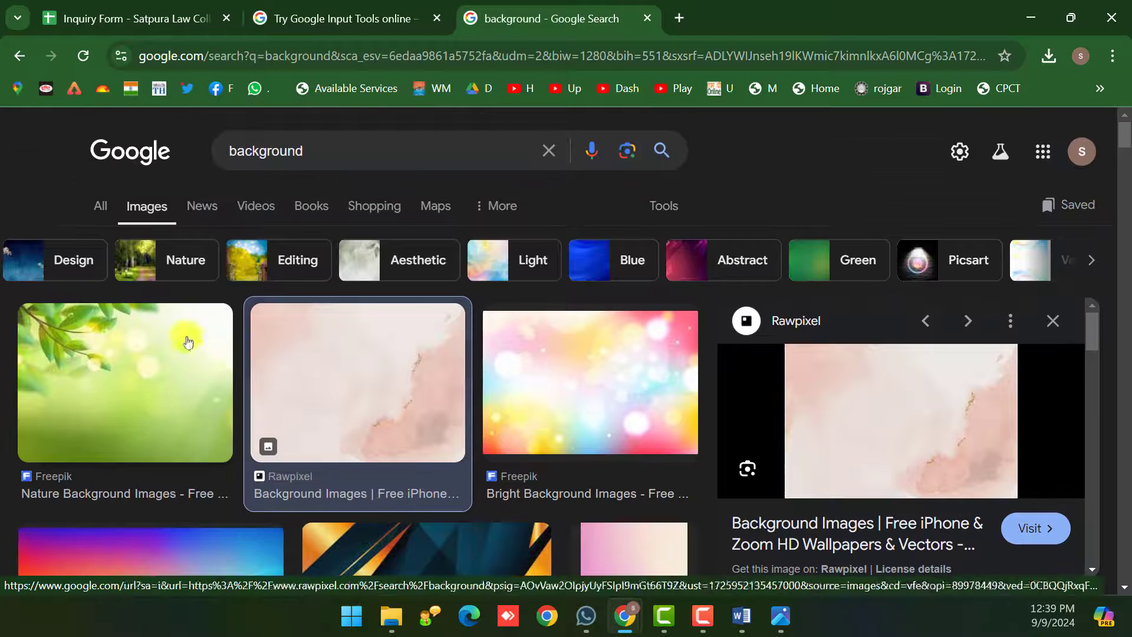
{"action": "left_click", "coordinate": [109, 362]}
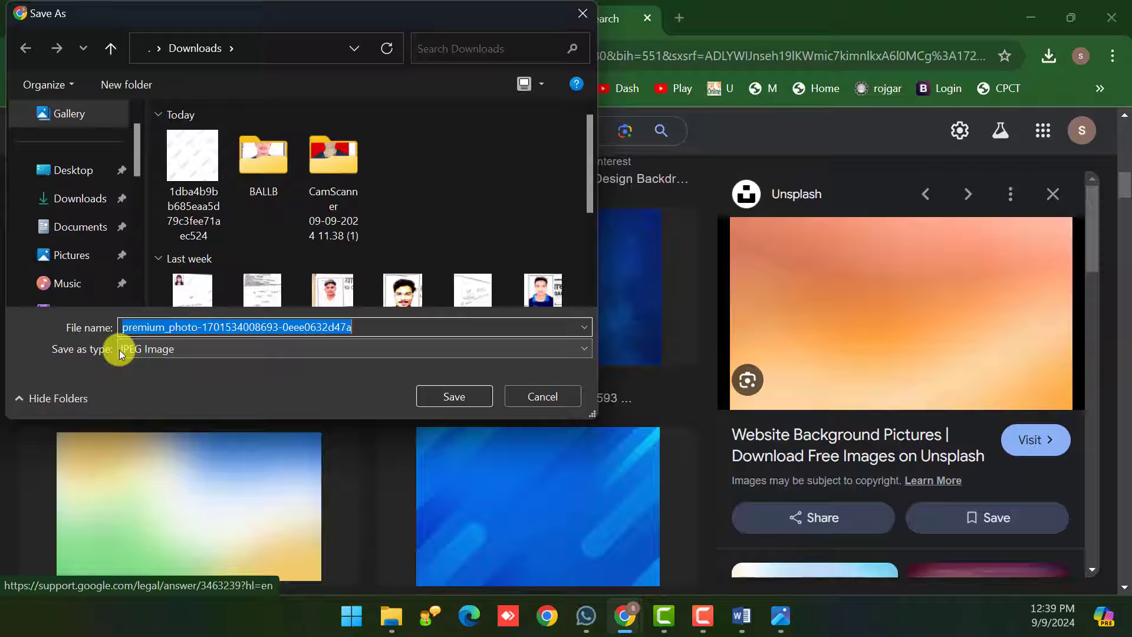
{"action": "left_click", "coordinate": [439, 398]}
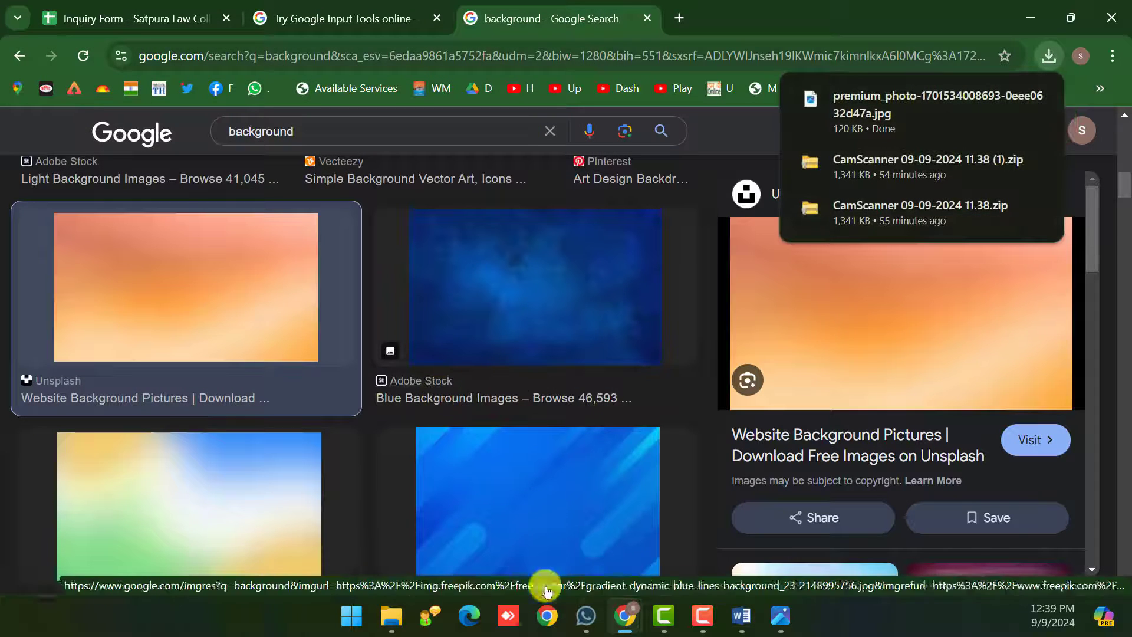
{"action": "mouse_move", "coordinate": [741, 616]}
{"action": "left_click", "coordinate": [677, 537]}
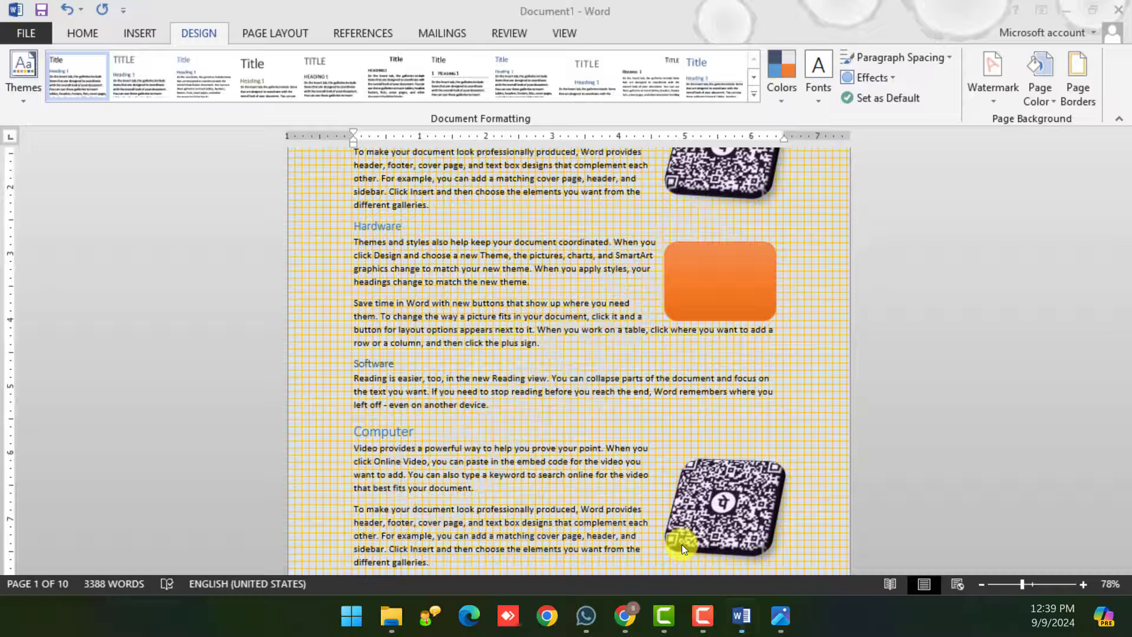
{"action": "left_click", "coordinate": [1042, 100]}
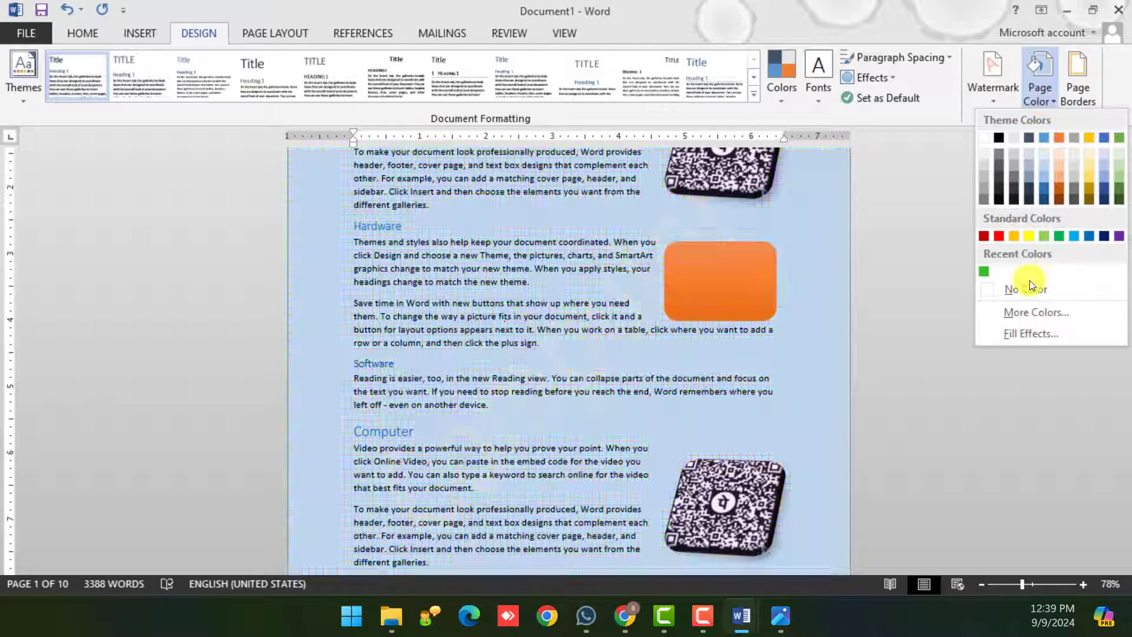
{"action": "left_click", "coordinate": [1040, 333]}
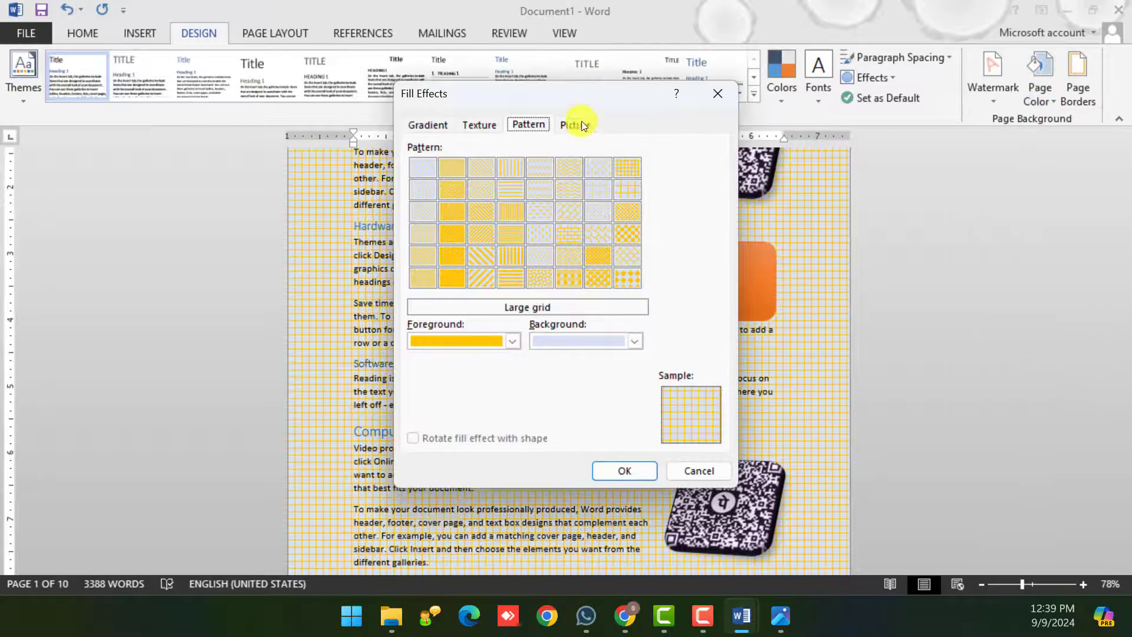
{"action": "left_click", "coordinate": [576, 124]}
{"action": "left_click", "coordinate": [611, 336]}
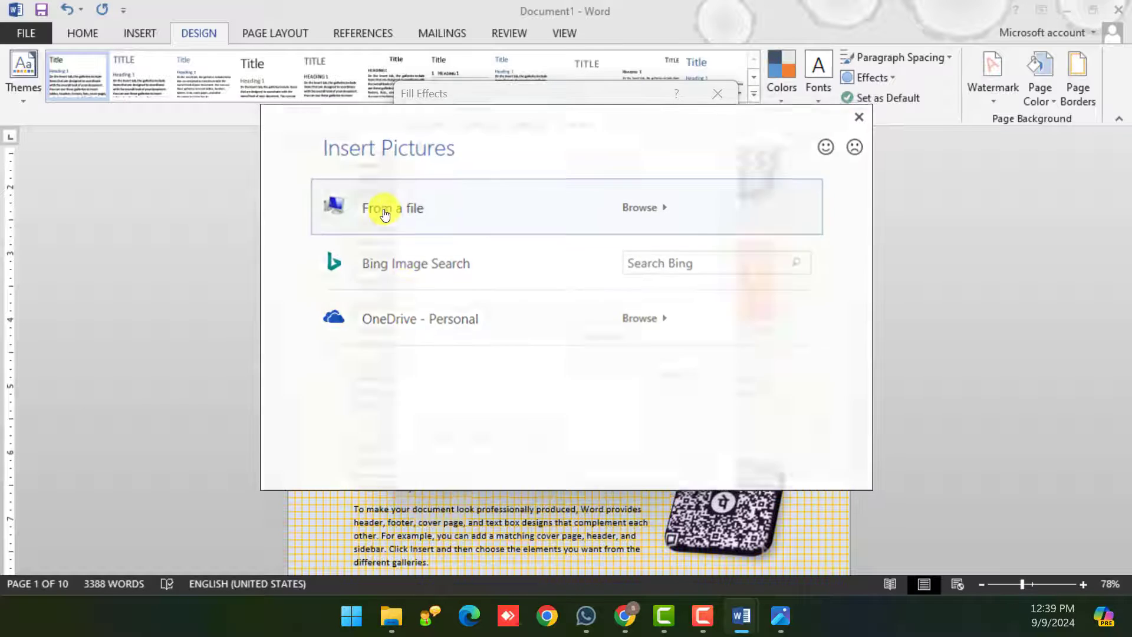
{"action": "left_click", "coordinate": [383, 210]}
{"action": "left_click", "coordinate": [595, 279]}
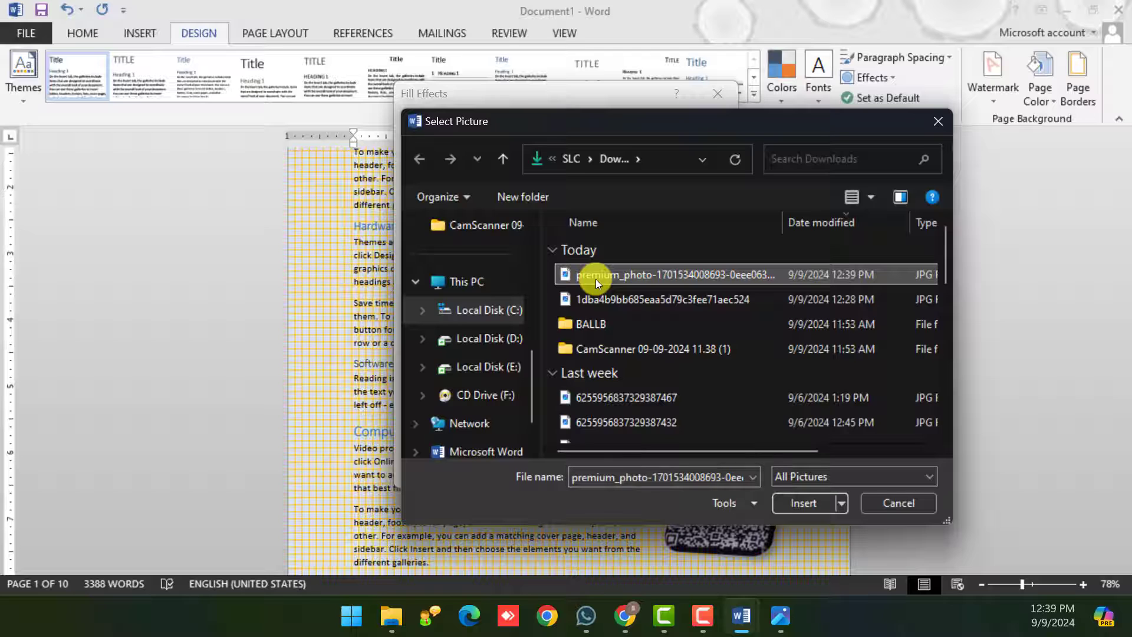
- Show the picture files as large icons, insert the selected orange gradient, and apply it as the page background
{"action": "left_click", "coordinate": [877, 200]}
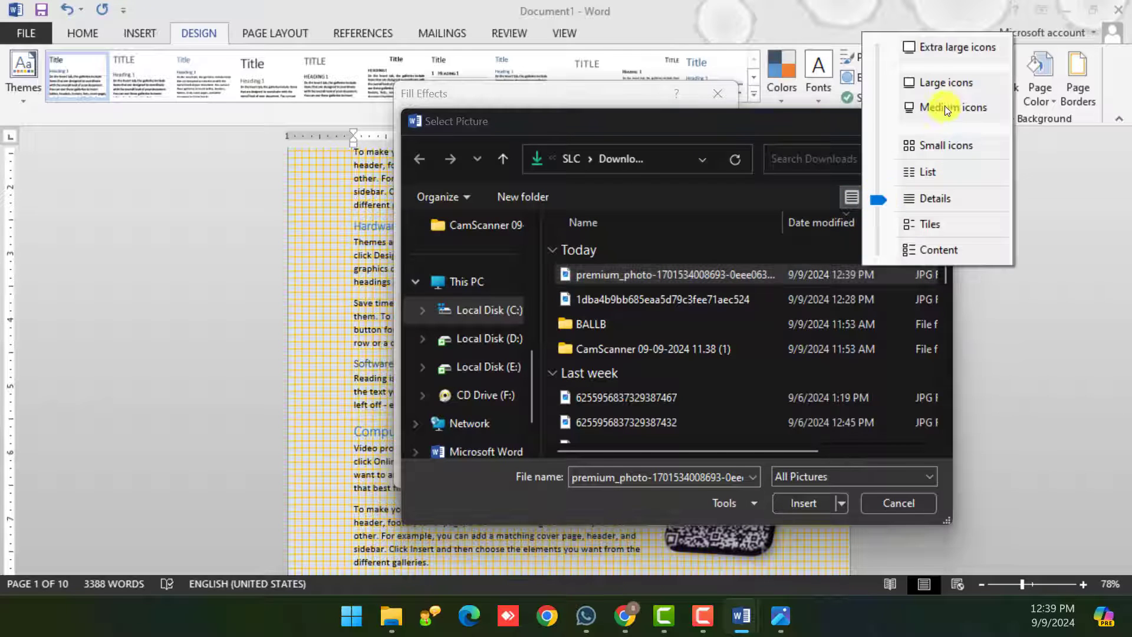
{"action": "left_click", "coordinate": [938, 77]}
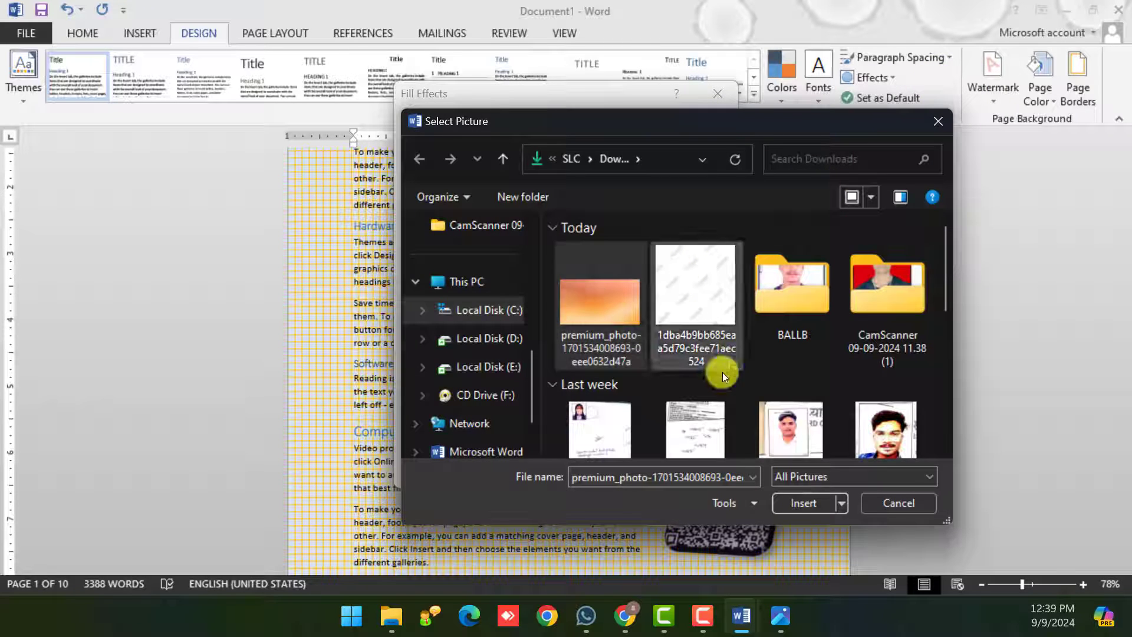
{"action": "left_click", "coordinate": [814, 505]}
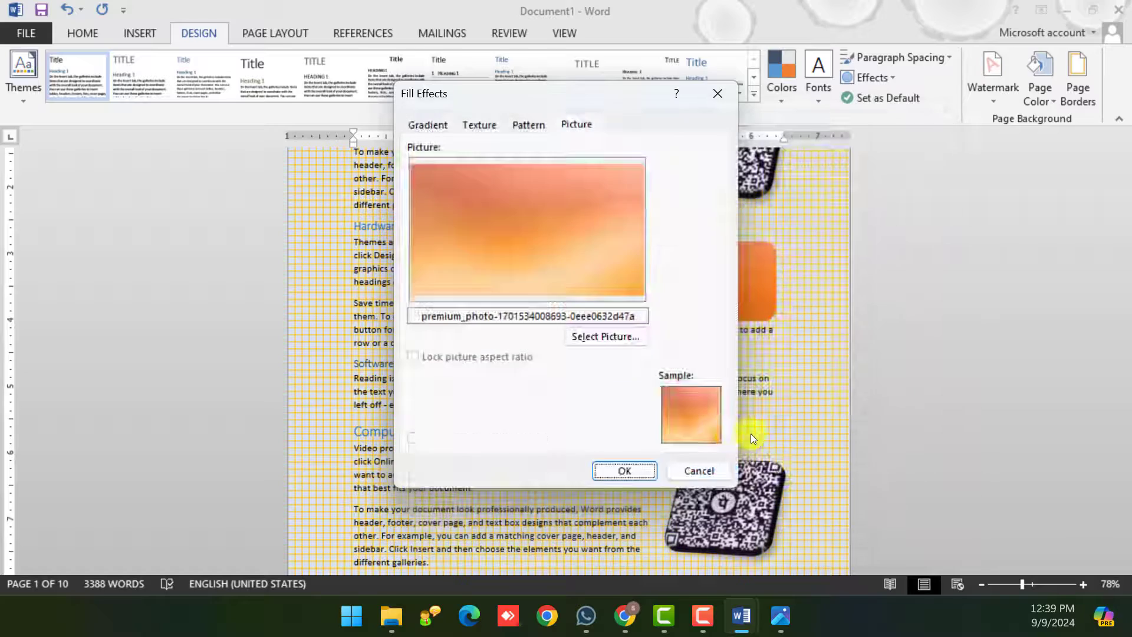
{"action": "left_click", "coordinate": [617, 469]}
{"action": "scroll", "coordinate": [608, 421], "scroll_direction": "down", "scroll_amount": 5}
{"action": "scroll", "coordinate": [607, 425], "scroll_direction": "down", "scroll_amount": 20}
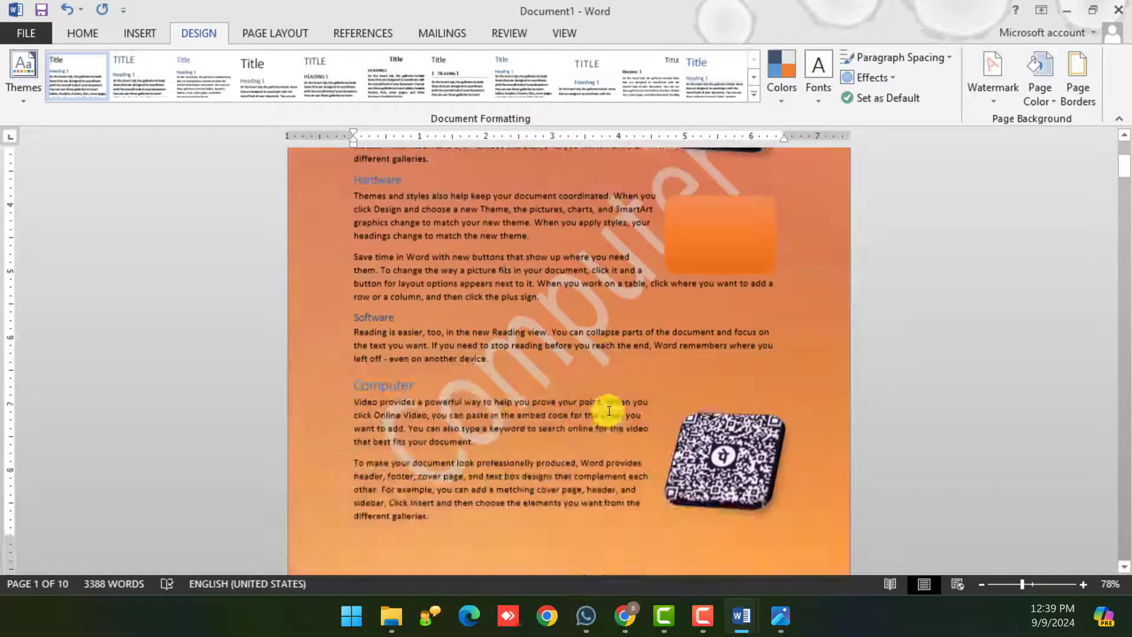
{"action": "scroll", "coordinate": [607, 432], "scroll_direction": "down", "scroll_amount": 10}
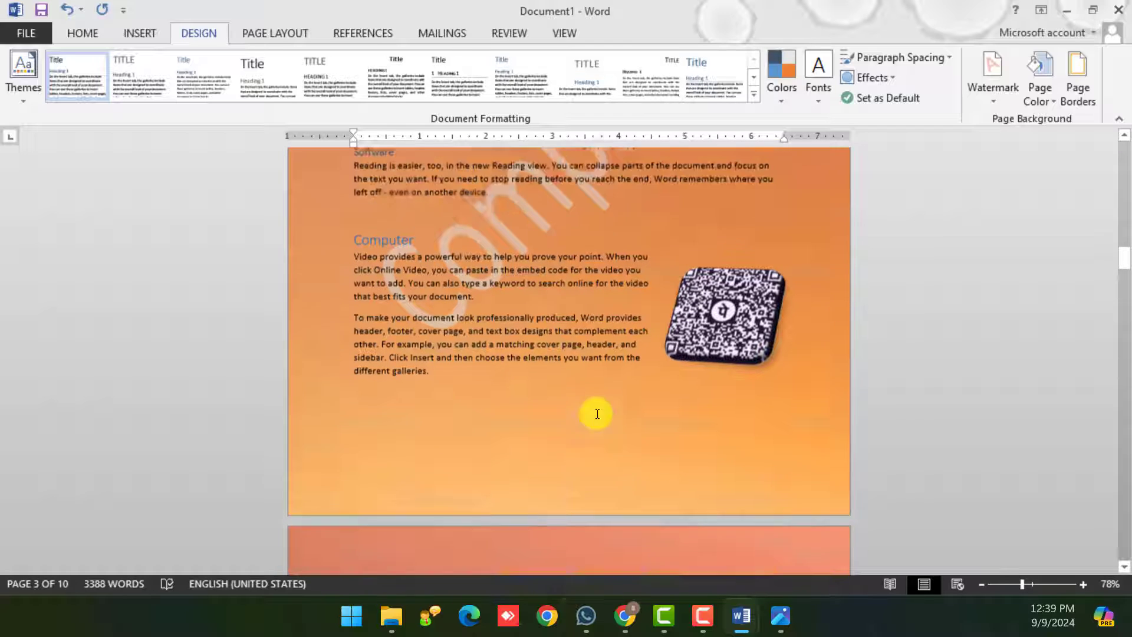
- Try the lightest gold theme shade as the page color, and reset the page background to No Color
{"action": "left_click", "coordinate": [1036, 101]}
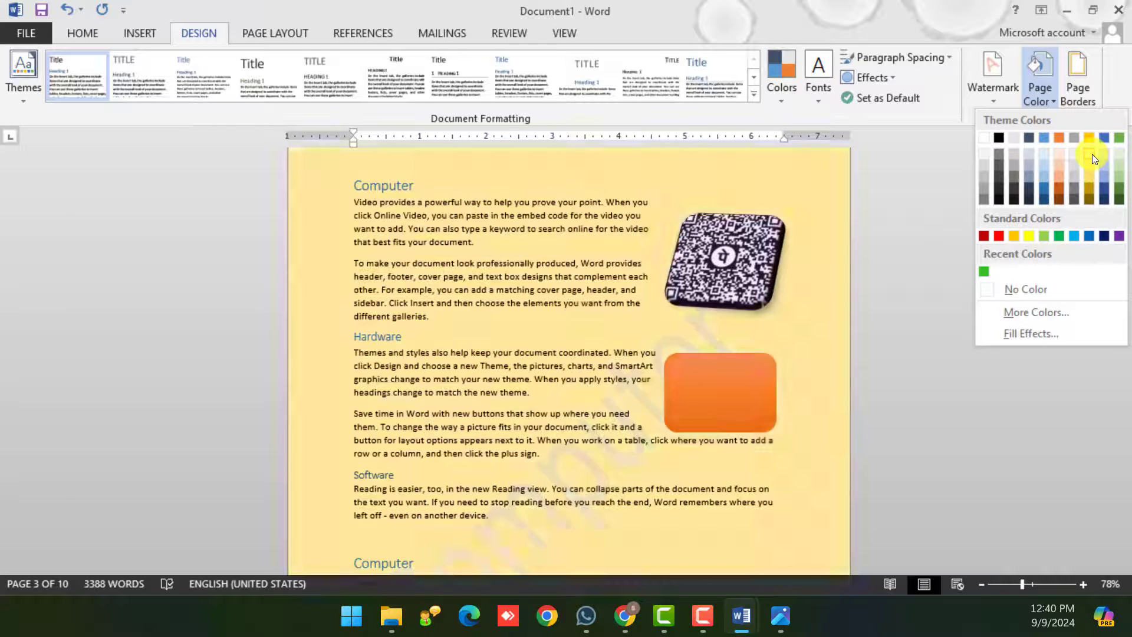
{"action": "left_click", "coordinate": [1092, 154]}
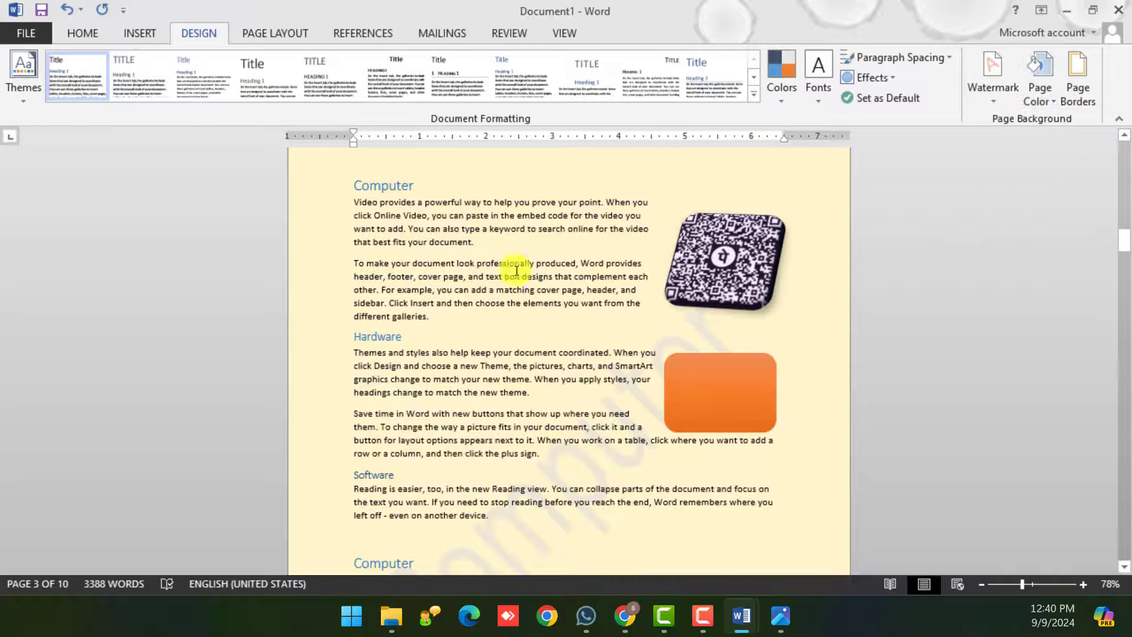
{"action": "left_click", "coordinate": [1037, 102]}
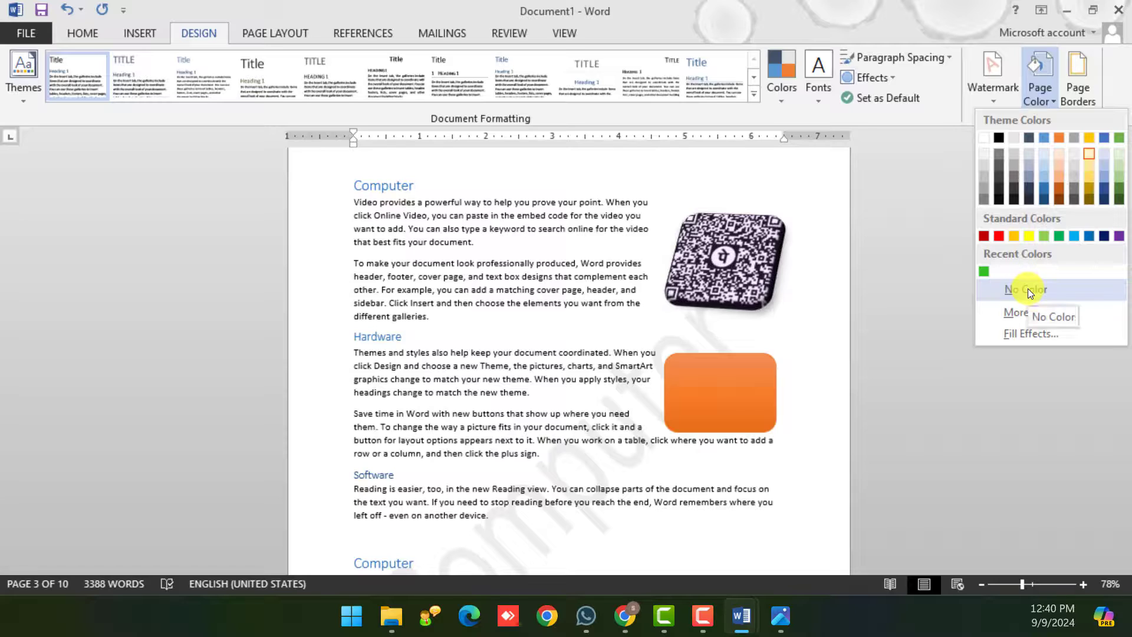
{"action": "left_click", "coordinate": [1028, 288]}
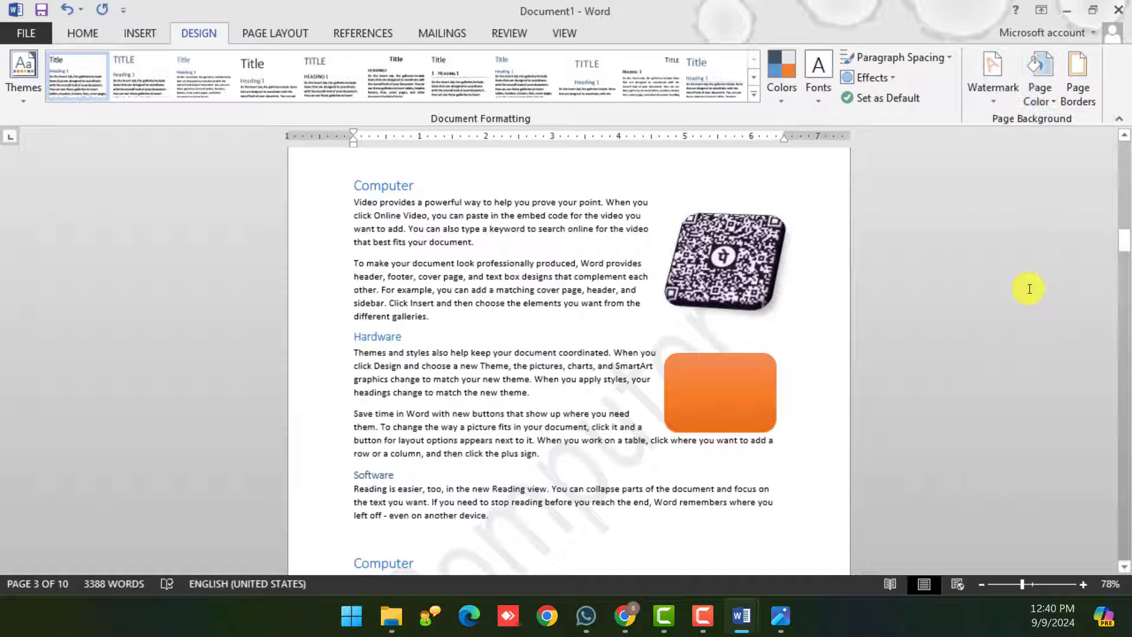
- Open the page border settings and examine the options for paragraph borders, page borders and shading
{"action": "left_click", "coordinate": [1084, 104]}
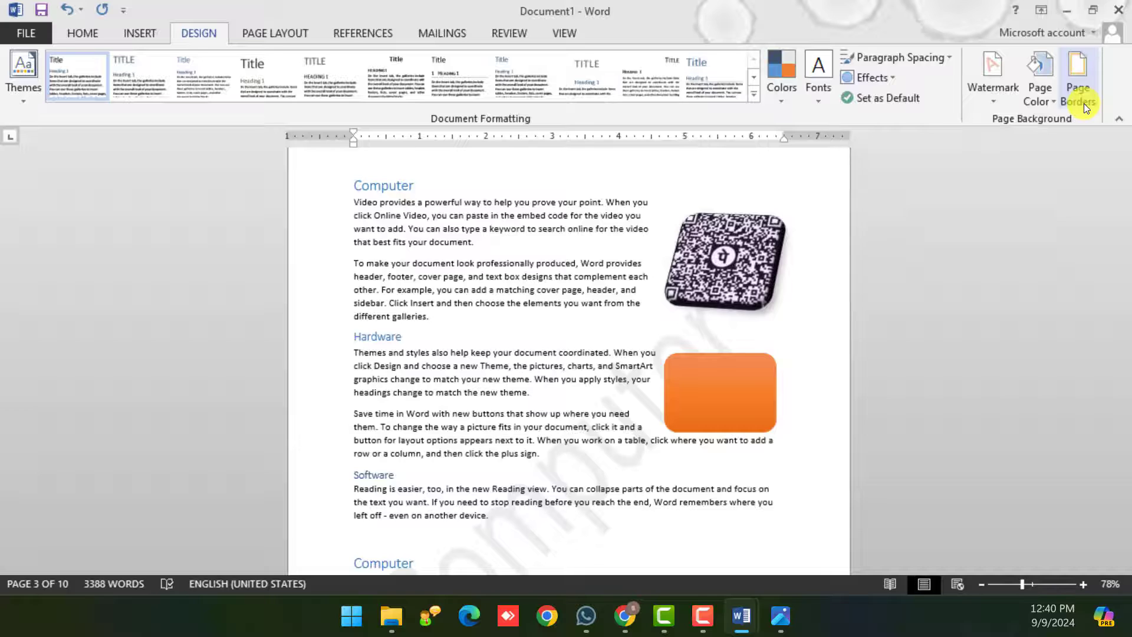
{"action": "mouse_move", "coordinate": [592, 115]}
{"action": "left_mouse_down"}
{"action": "mouse_move", "coordinate": [705, 94]}
{"action": "mouse_move", "coordinate": [701, 106]}
{"action": "mouse_move", "coordinate": [614, 114]}
{"action": "mouse_move", "coordinate": [416, 237]}
{"action": "mouse_move", "coordinate": [596, 63]}
{"action": "mouse_move", "coordinate": [571, 112]}
{"action": "mouse_move", "coordinate": [592, 104]}
{"action": "mouse_move", "coordinate": [538, 110]}
{"action": "left_mouse_up"}
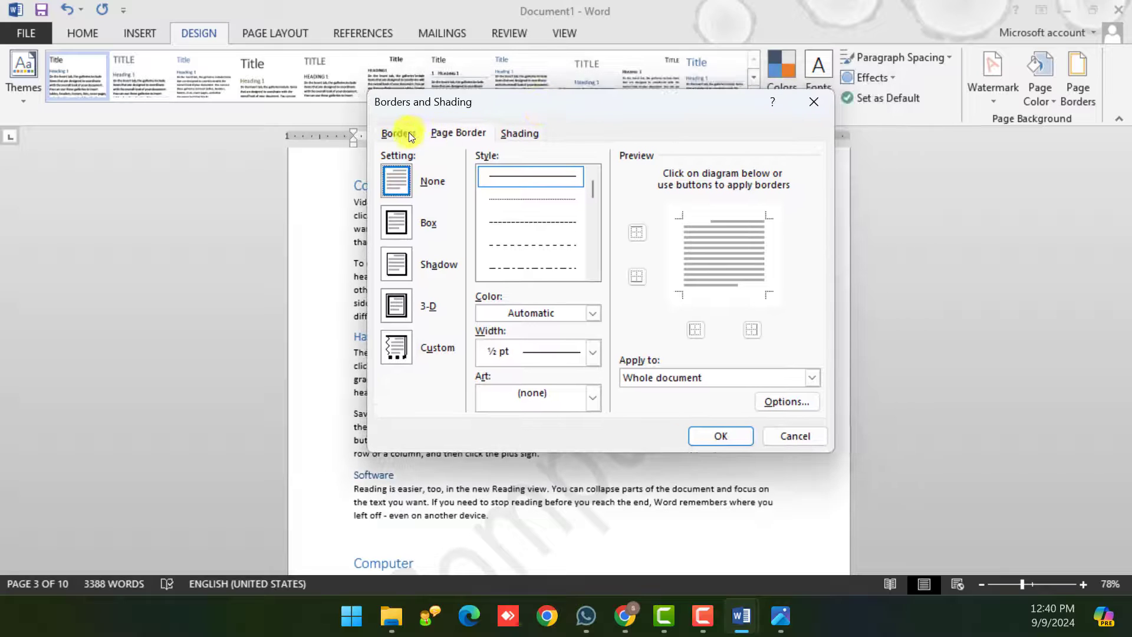
{"action": "left_click", "coordinate": [409, 132]}
{"action": "left_click", "coordinate": [466, 133]}
{"action": "left_click", "coordinate": [416, 132]}
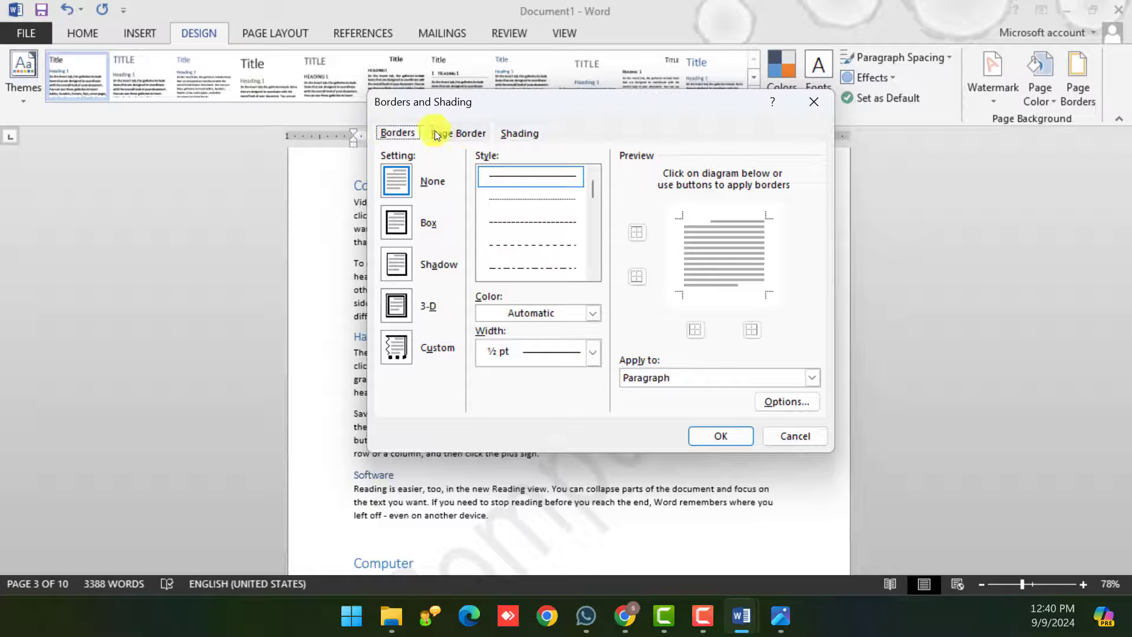
{"action": "left_click", "coordinate": [449, 129]}
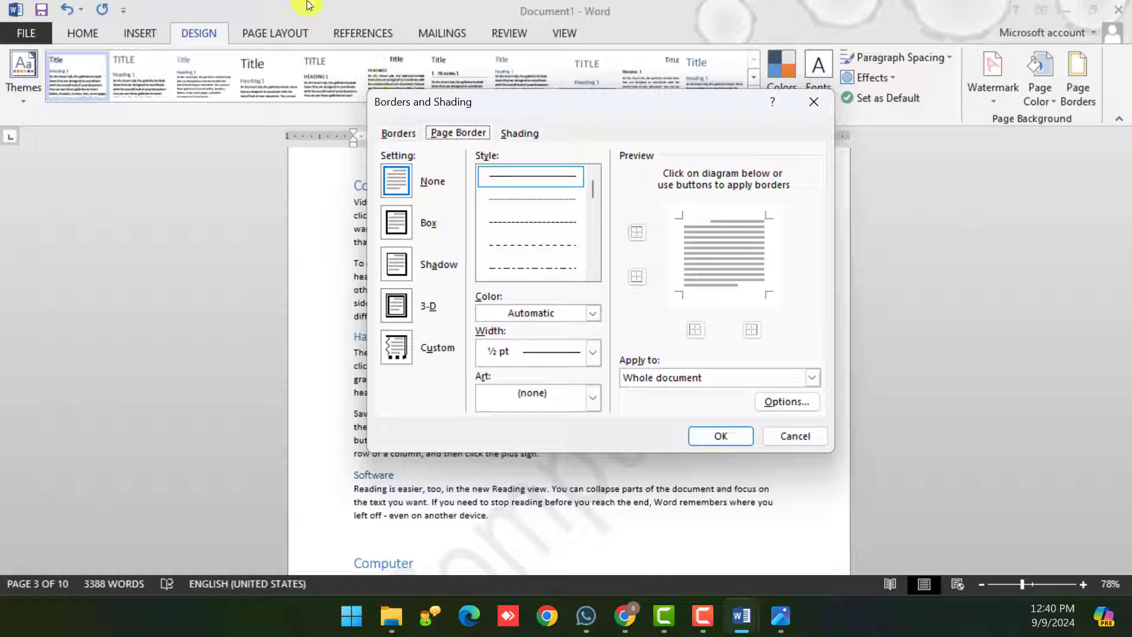
{"action": "mouse_move", "coordinate": [616, 99]}
{"action": "left_mouse_down"}
{"action": "mouse_move", "coordinate": [578, 98]}
{"action": "mouse_move", "coordinate": [632, 132]}
{"action": "mouse_move", "coordinate": [593, 89]}
{"action": "mouse_move", "coordinate": [571, 92]}
{"action": "mouse_move", "coordinate": [678, 137]}
{"action": "mouse_move", "coordinate": [587, 107]}
{"action": "mouse_move", "coordinate": [601, 75]}
{"action": "left_mouse_up"}
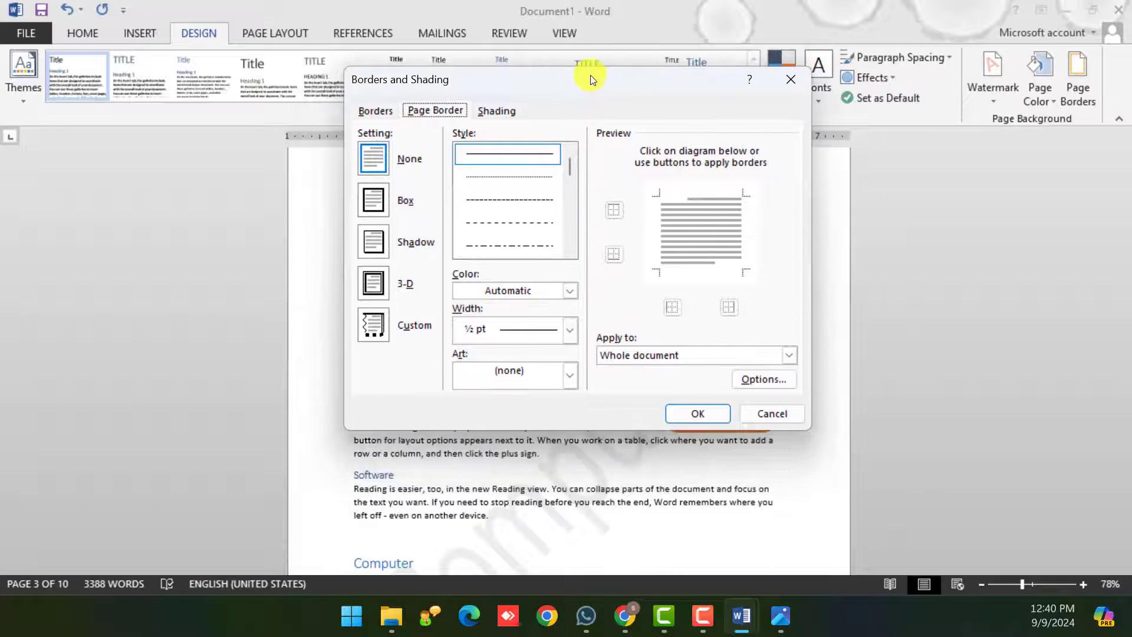
{"action": "left_click", "coordinate": [387, 107]}
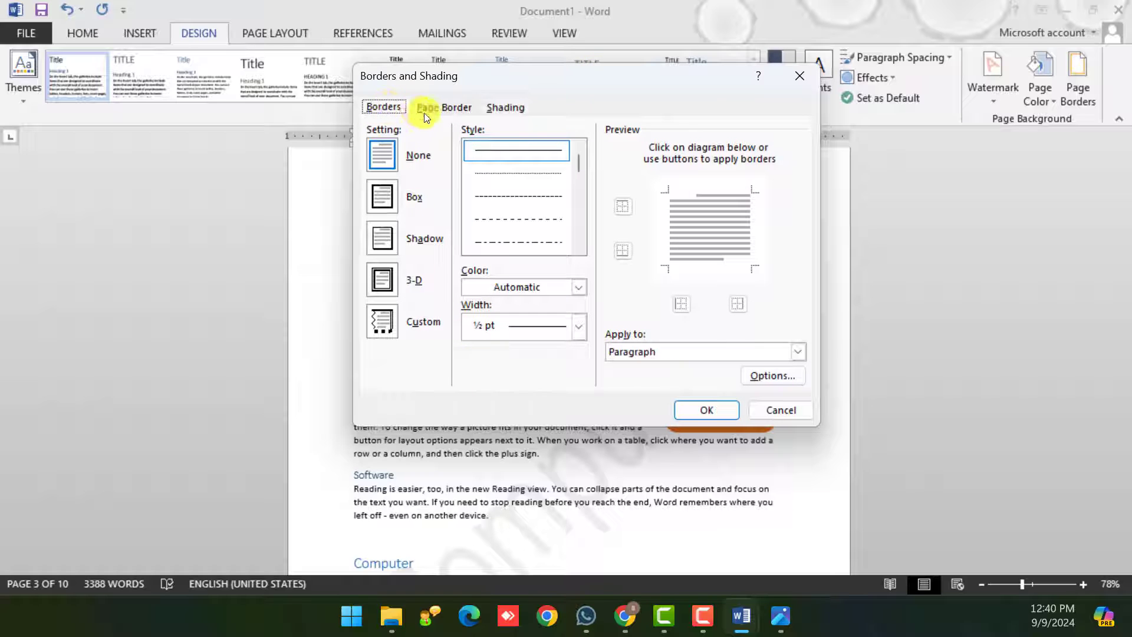
{"action": "left_click", "coordinate": [441, 108]}
{"action": "left_click", "coordinate": [504, 108]}
{"action": "left_click", "coordinate": [467, 107]}
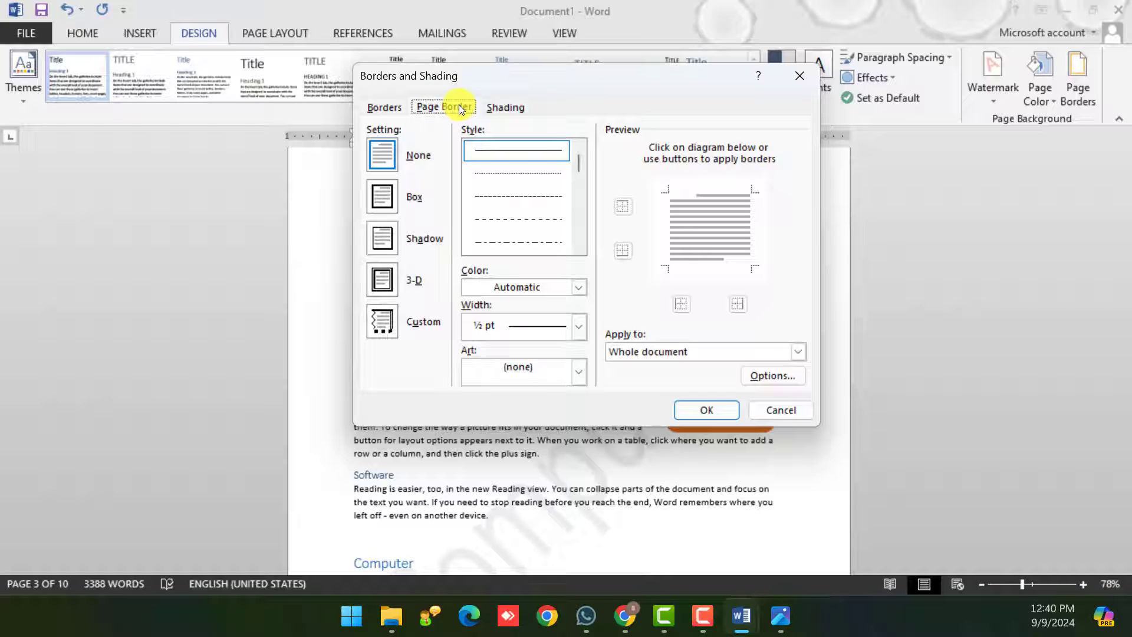
{"action": "left_click", "coordinate": [380, 107]}
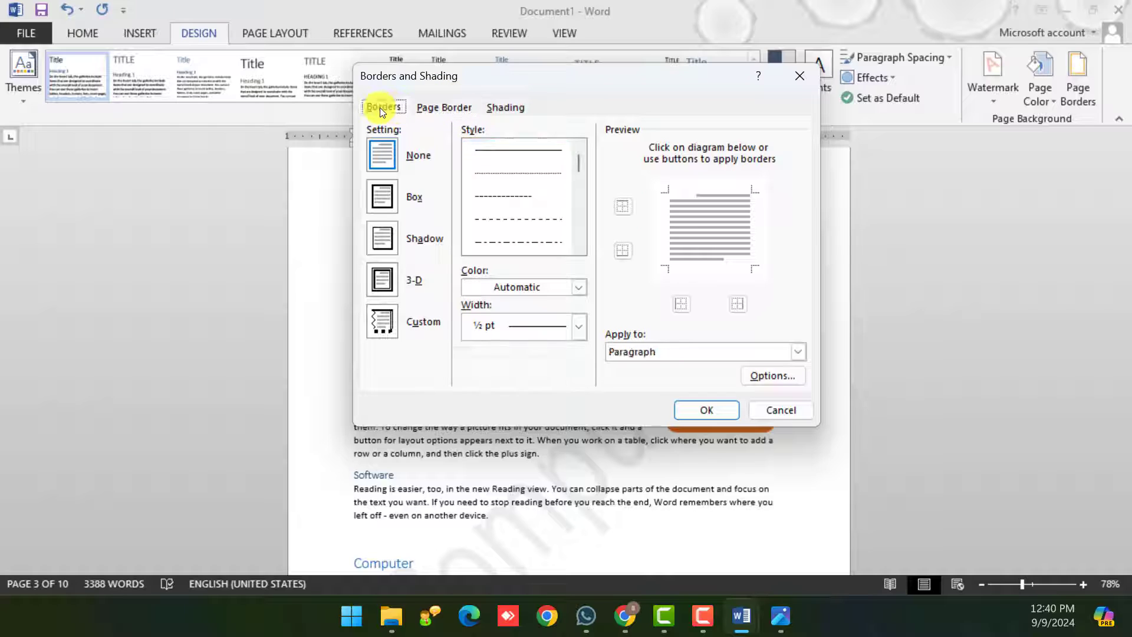
{"action": "left_click", "coordinate": [490, 108]}
{"action": "left_click", "coordinate": [444, 105]}
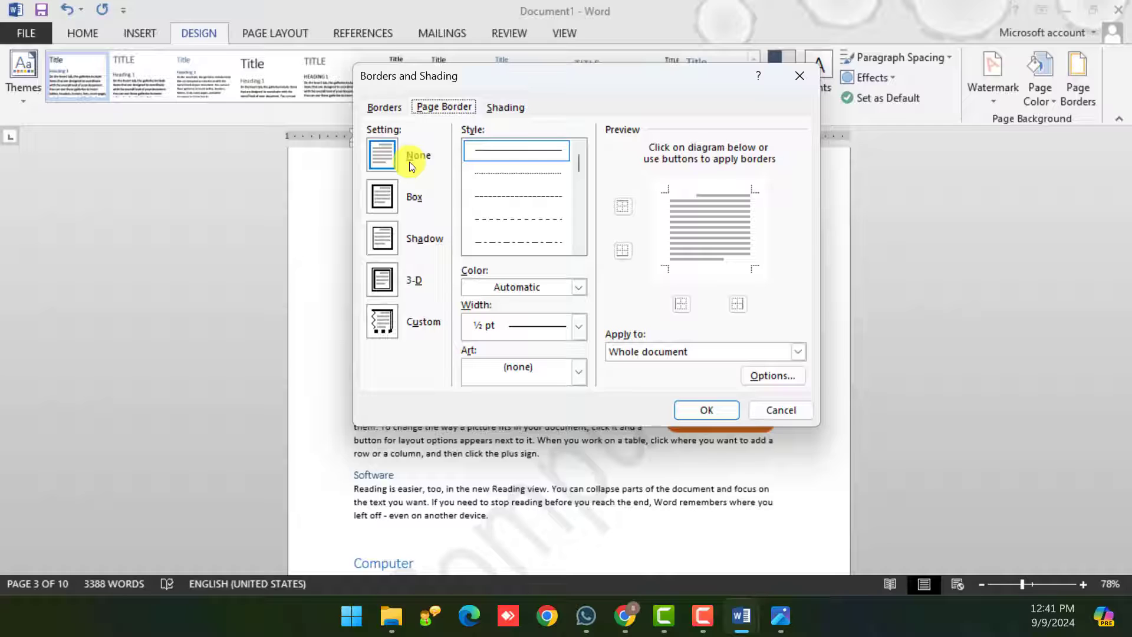
- Try the Box, Shadow, 3-D and Custom page border settings, and choose Shadow
{"action": "left_click", "coordinate": [390, 200]}
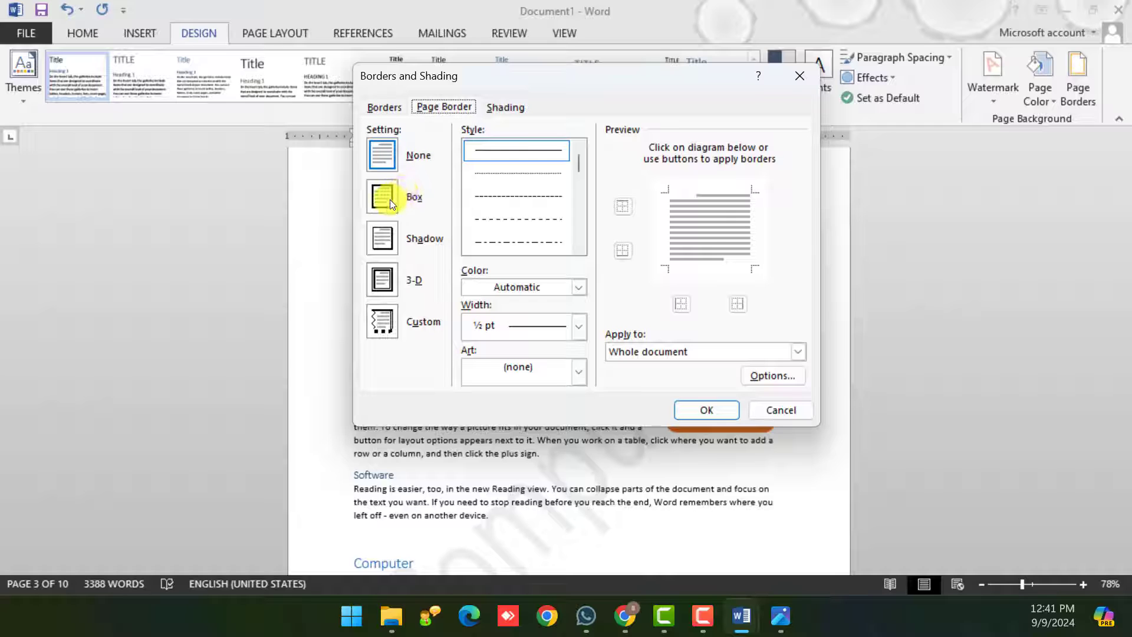
{"action": "left_click", "coordinate": [384, 241]}
{"action": "left_click", "coordinate": [380, 283]}
{"action": "left_click", "coordinate": [383, 321]}
{"action": "left_click", "coordinate": [386, 238]}
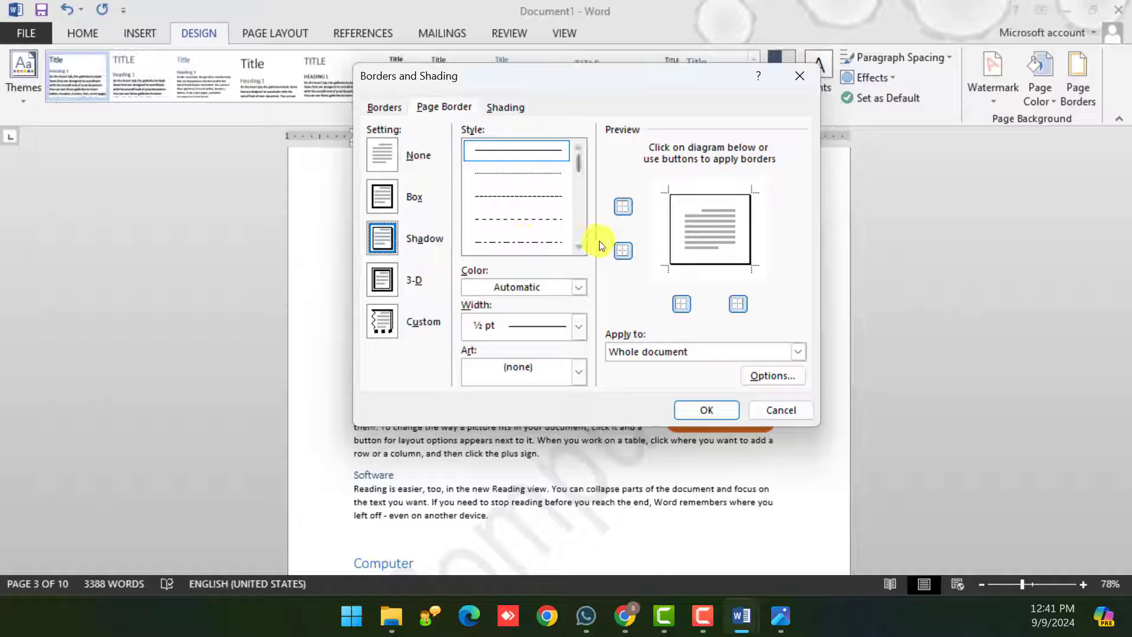
- Choose the thick diagonally striped line as the page border style
{"action": "left_click", "coordinate": [578, 247]}
{"action": "left_click", "coordinate": [577, 249]}
{"action": "left_click", "coordinate": [576, 249]}
{"action": "left_click", "coordinate": [577, 249]}
{"action": "left_click", "coordinate": [576, 249]}
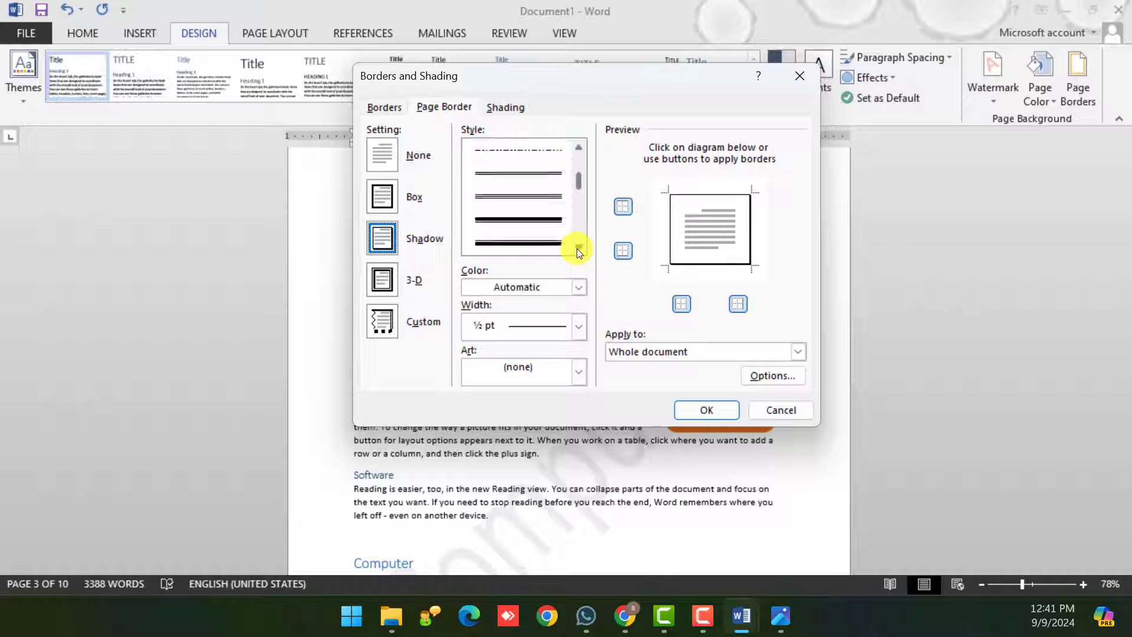
{"action": "left_click", "coordinate": [576, 249]}
{"action": "left_click", "coordinate": [577, 249]}
{"action": "left_click", "coordinate": [576, 249]}
{"action": "left_click", "coordinate": [576, 248]}
{"action": "left_click", "coordinate": [575, 249]}
{"action": "left_click", "coordinate": [575, 249]}
{"action": "left_click", "coordinate": [576, 249]}
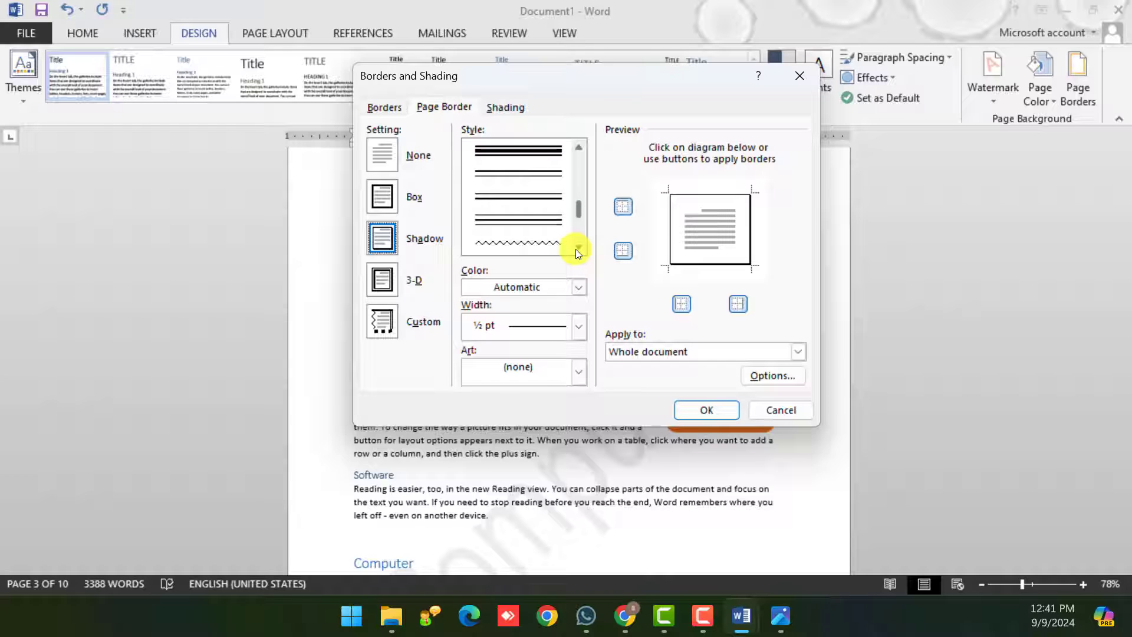
{"action": "left_click", "coordinate": [576, 249]}
{"action": "left_click", "coordinate": [576, 249]}
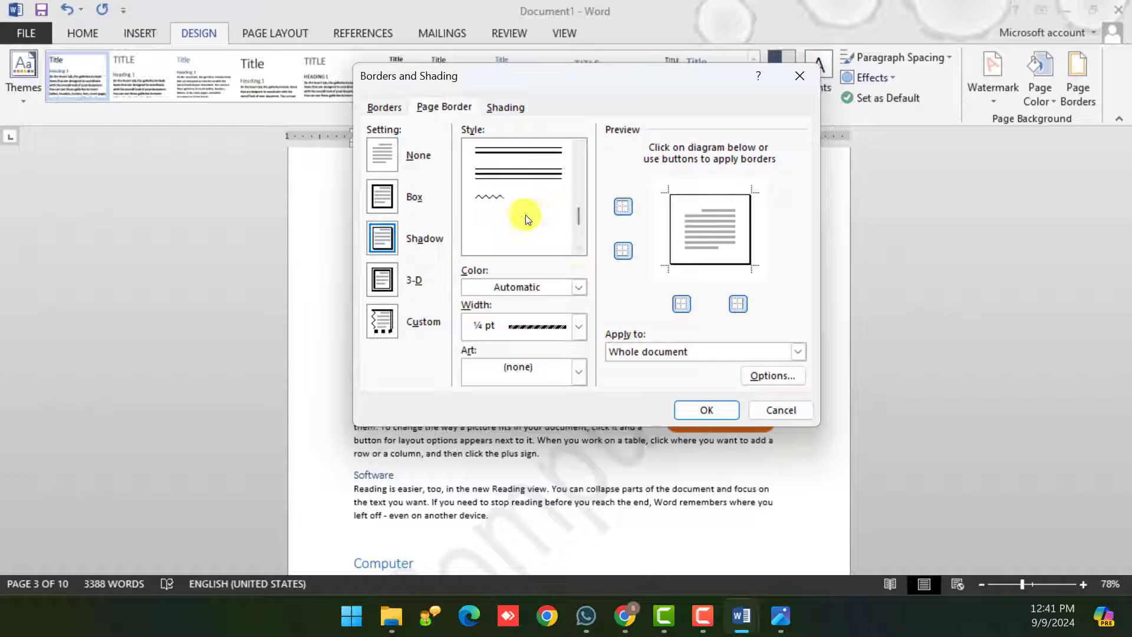
{"action": "left_click", "coordinate": [534, 243]}
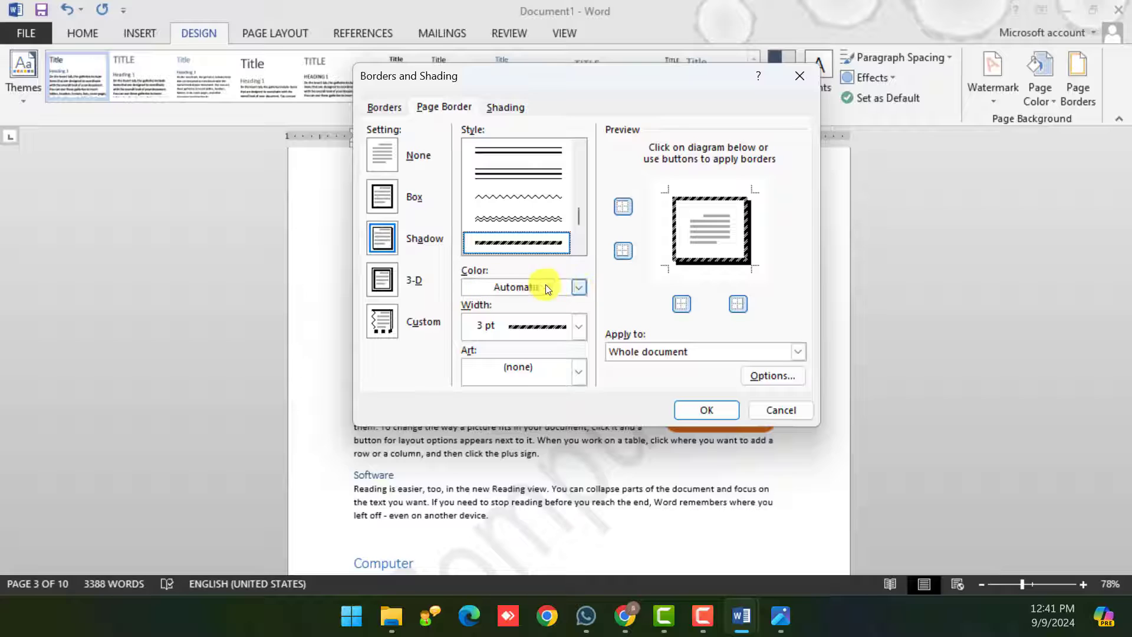
- Color the page border standard green, keep its width at 3 pt, and apply it to the whole document
{"action": "left_click", "coordinate": [579, 288]}
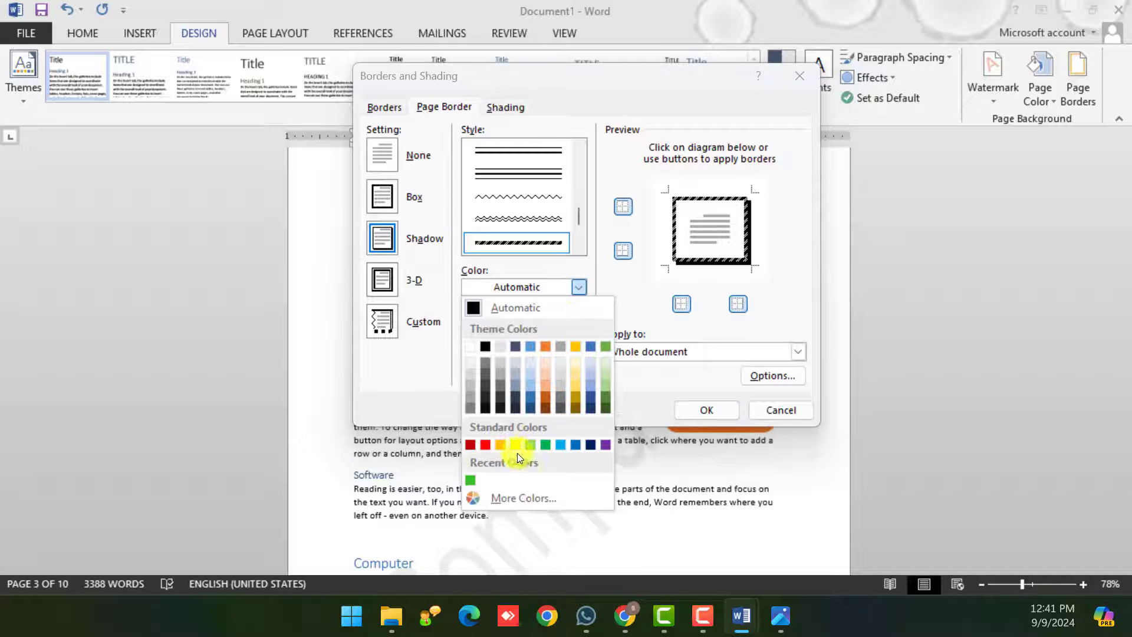
{"action": "left_click", "coordinate": [547, 445]}
{"action": "left_click", "coordinate": [580, 327]}
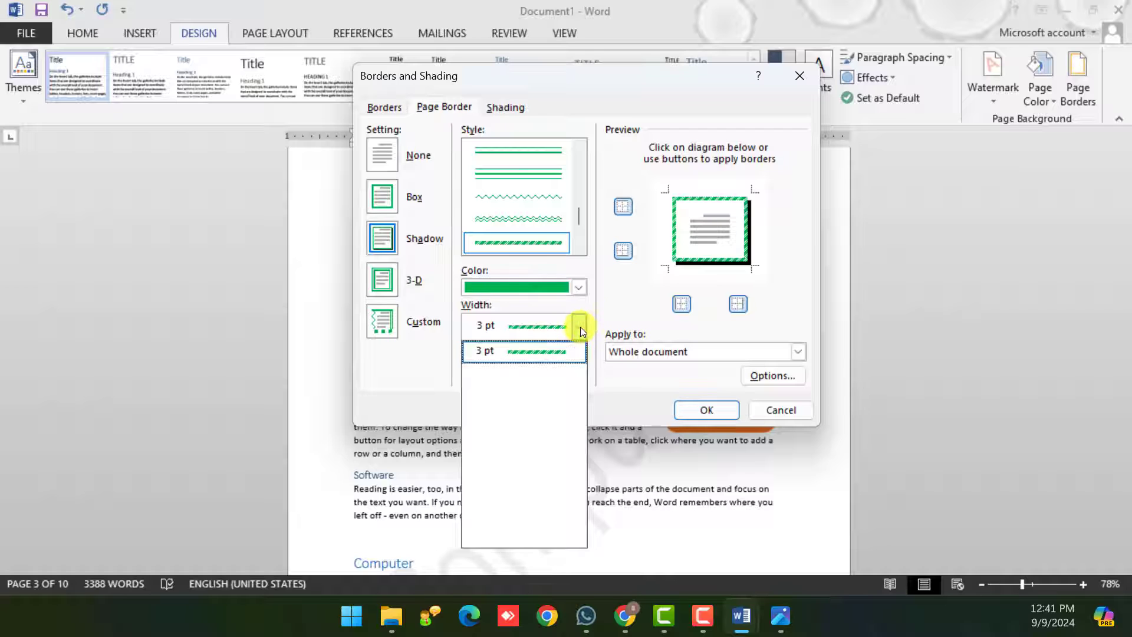
{"action": "left_click", "coordinate": [580, 327]}
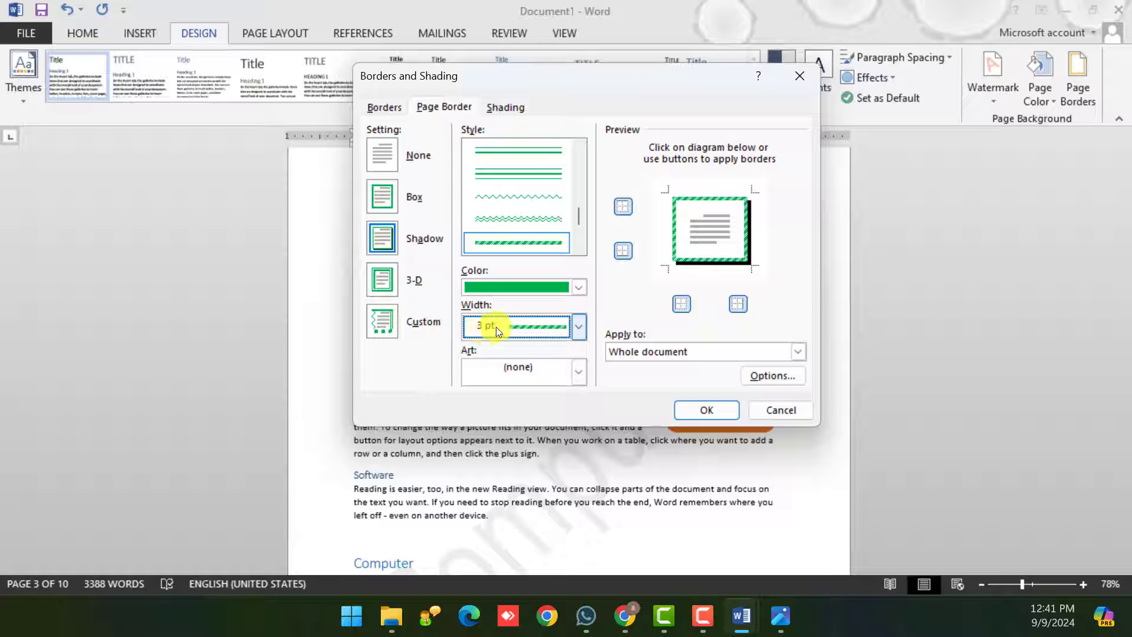
{"action": "left_click", "coordinate": [705, 411]}
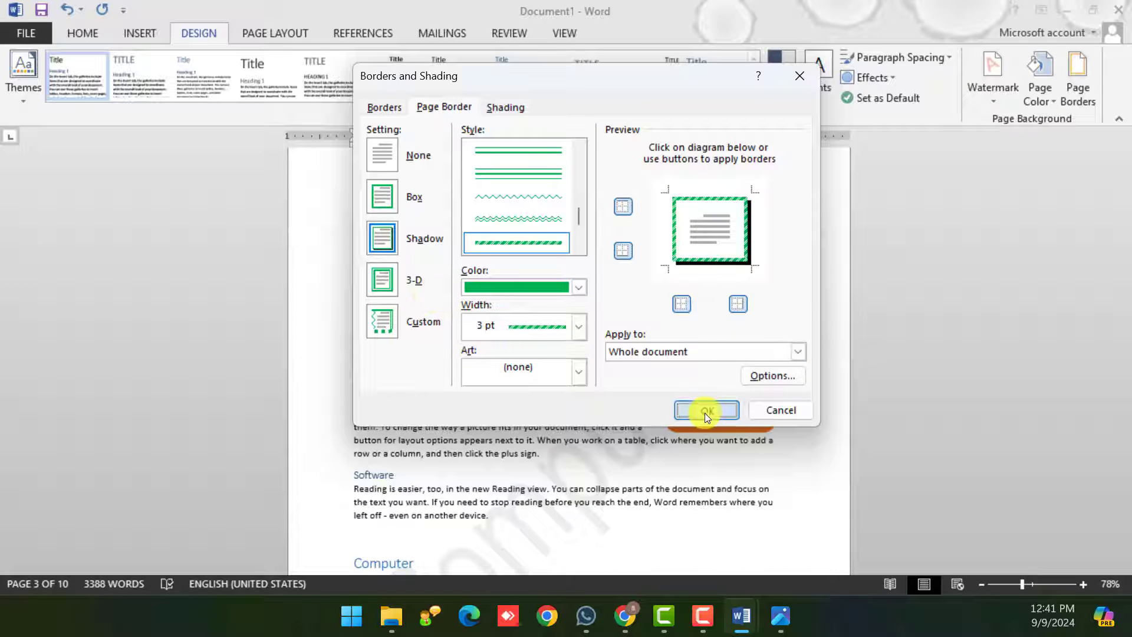
{"action": "scroll", "coordinate": [692, 404], "scroll_direction": "up", "scroll_amount": 10}
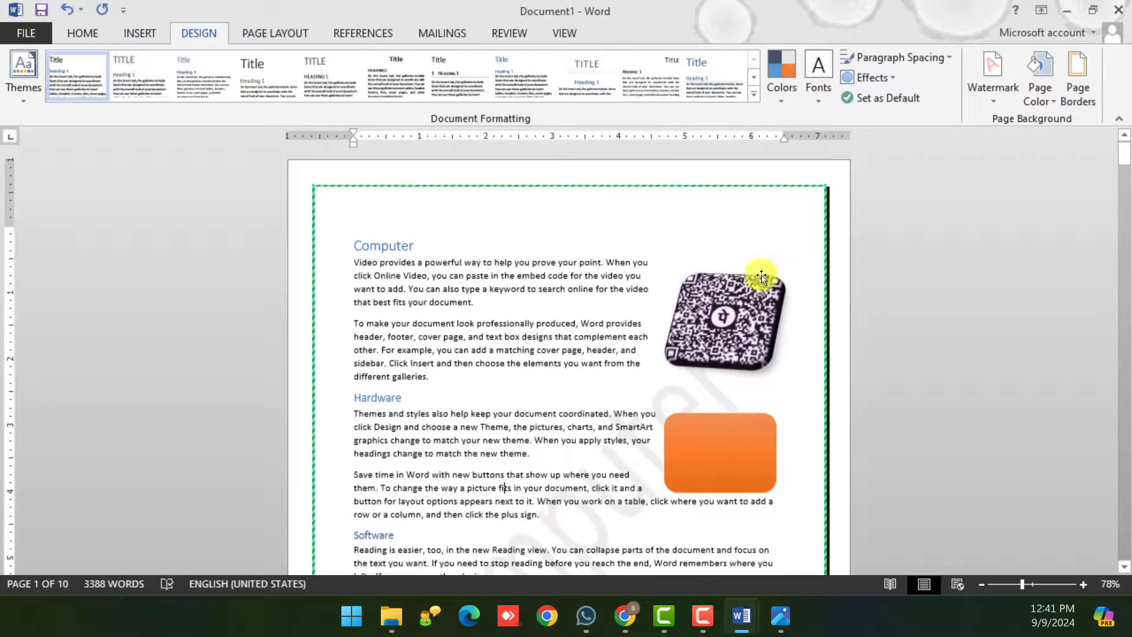
{"action": "scroll", "coordinate": [879, 210], "scroll_direction": "up", "scroll_amount": 1}
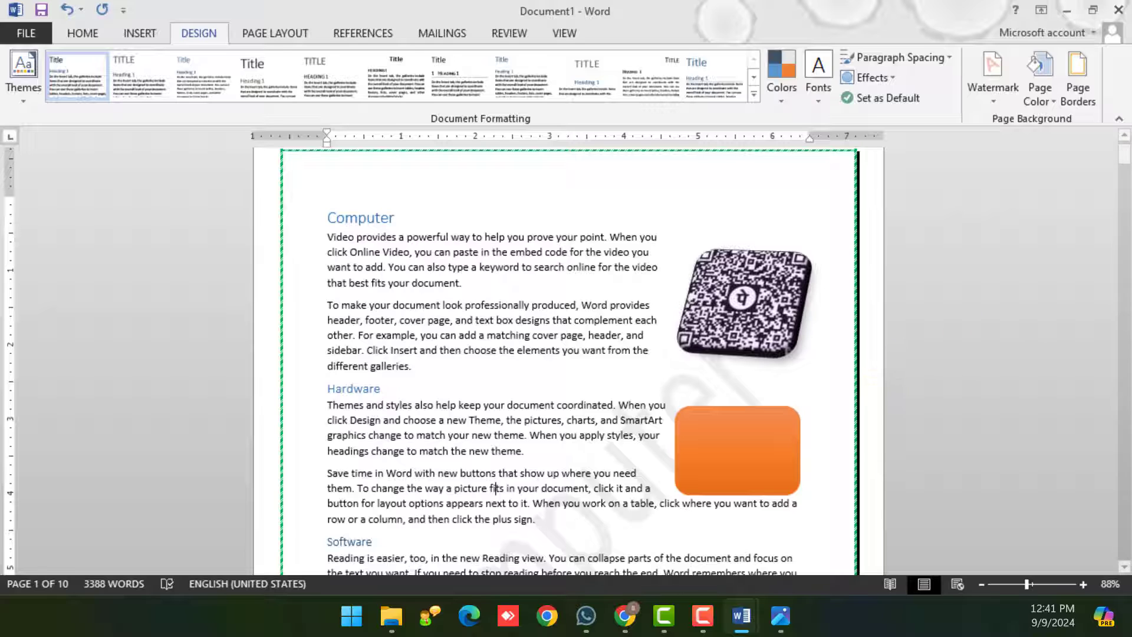
- Change the page border to the Box setting with the single wavy line style, and apply it
{"action": "left_click", "coordinate": [1071, 94]}
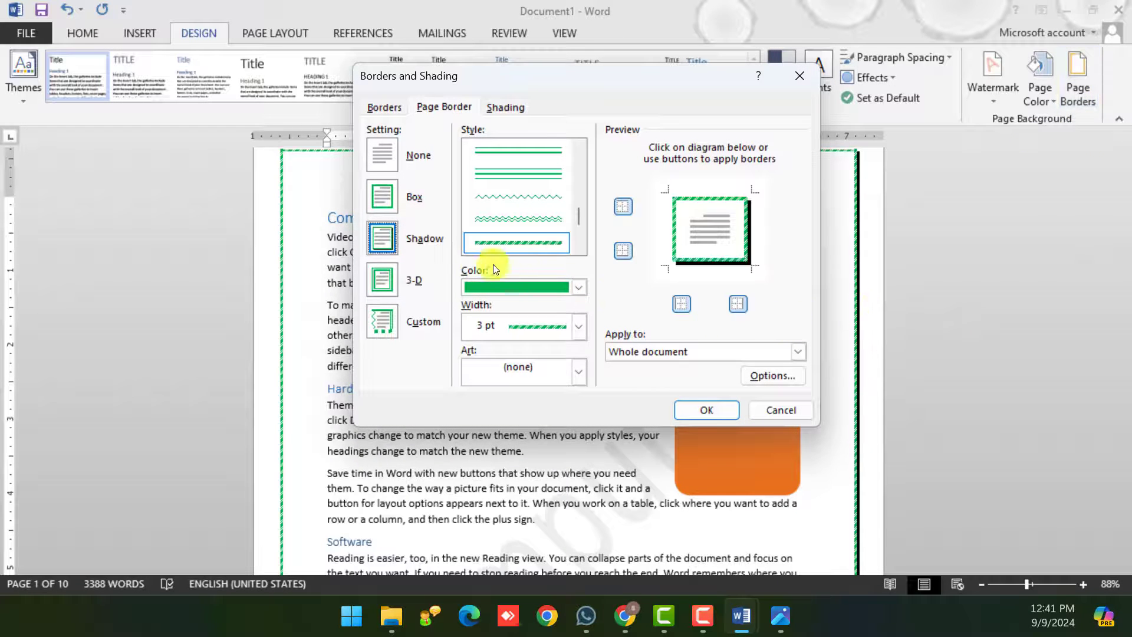
{"action": "left_click", "coordinate": [379, 196]}
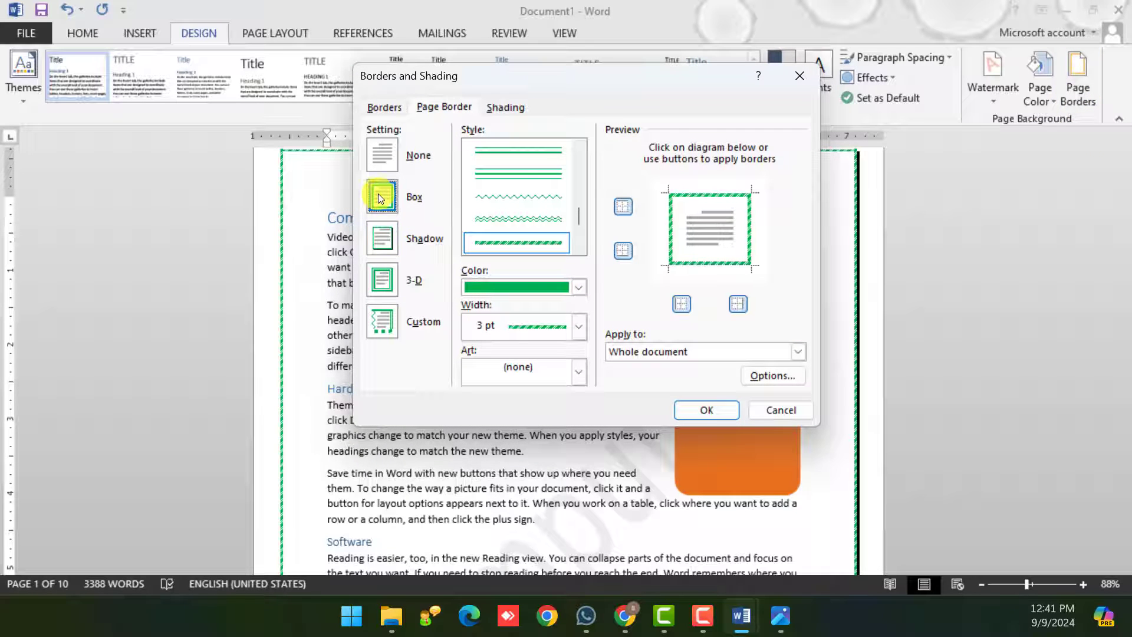
{"action": "left_click", "coordinate": [547, 221]}
{"action": "scroll", "coordinate": [534, 212], "scroll_direction": "up", "scroll_amount": 2}
{"action": "left_click", "coordinate": [528, 214]}
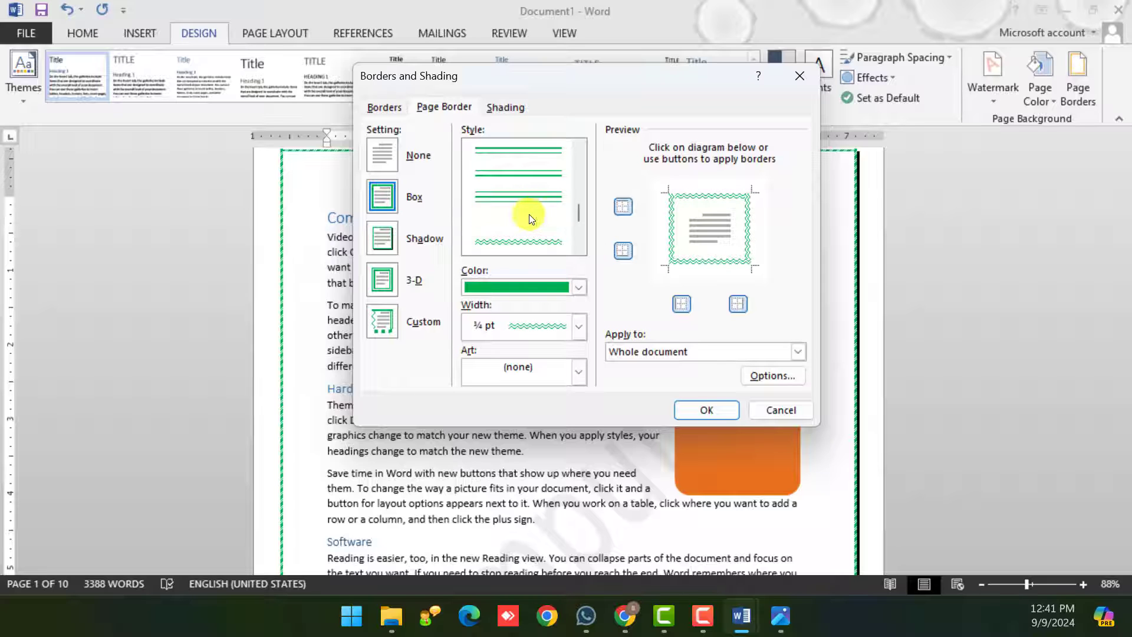
{"action": "left_click", "coordinate": [730, 411]}
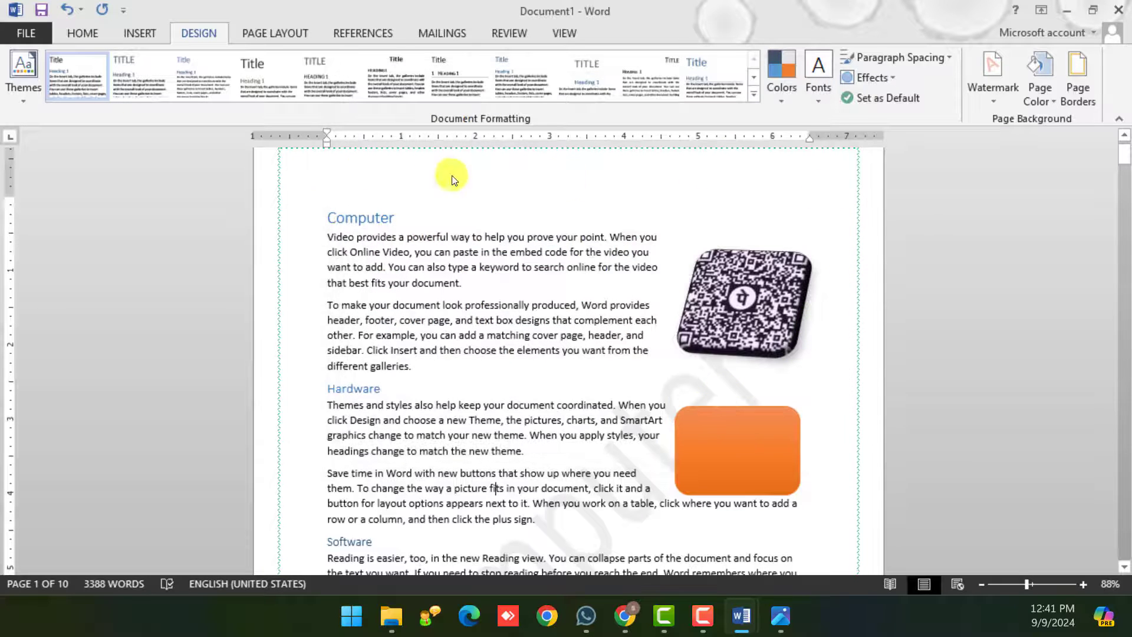
{"action": "scroll", "coordinate": [790, 333], "scroll_direction": "up", "scroll_amount": 1}
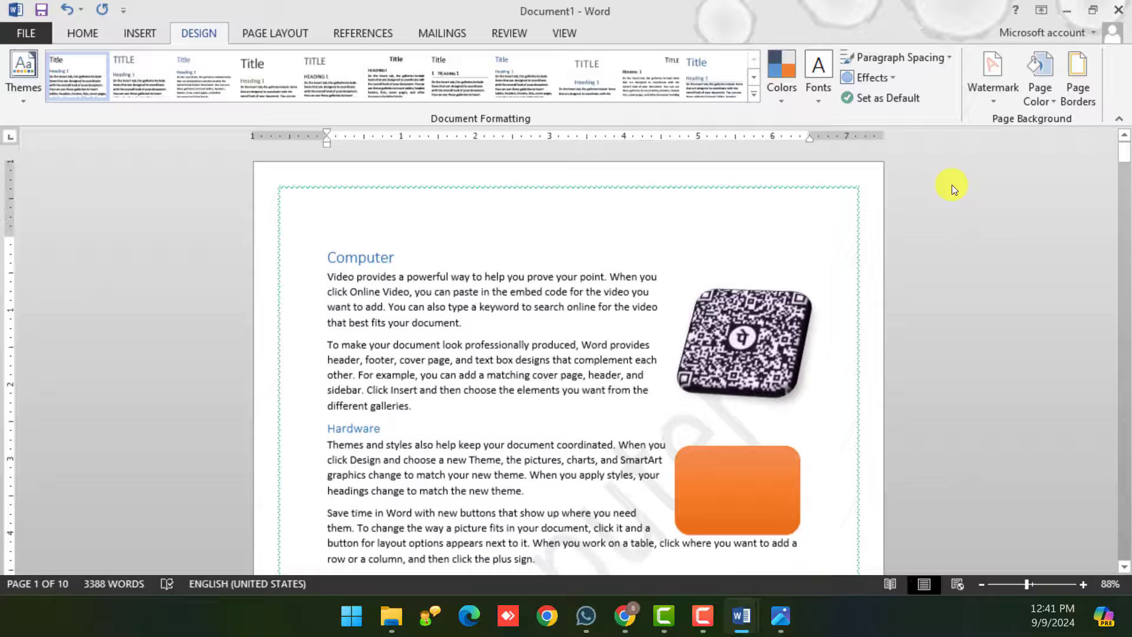
- Set the wavy page border's width to 1 ½ pt and apply it
{"action": "left_click", "coordinate": [1071, 95]}
{"action": "left_click", "coordinate": [577, 325]}
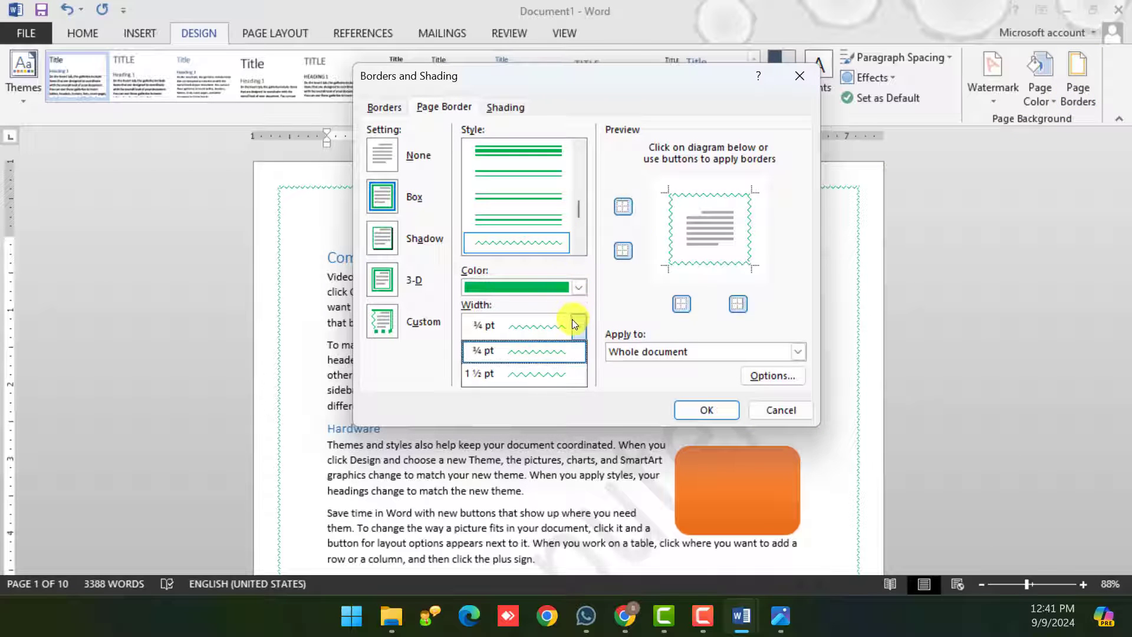
{"action": "left_click", "coordinate": [533, 368]}
{"action": "left_click", "coordinate": [706, 409]}
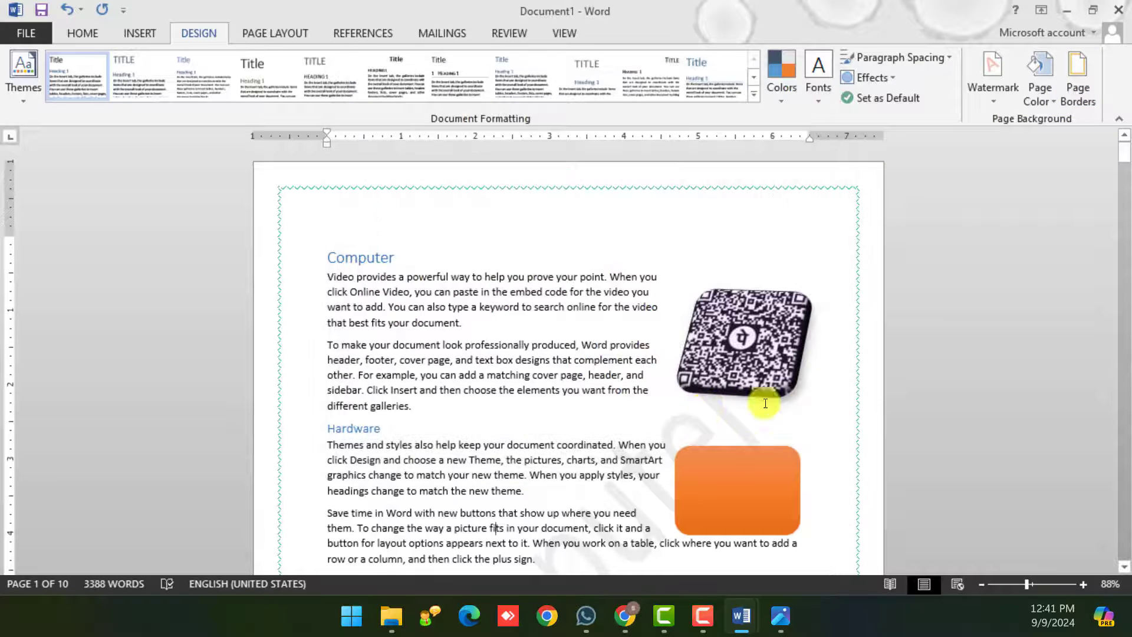
- Replace the wavy page border with the dark blue flying birds art border and apply it to the whole document
{"action": "left_click", "coordinate": [1069, 96]}
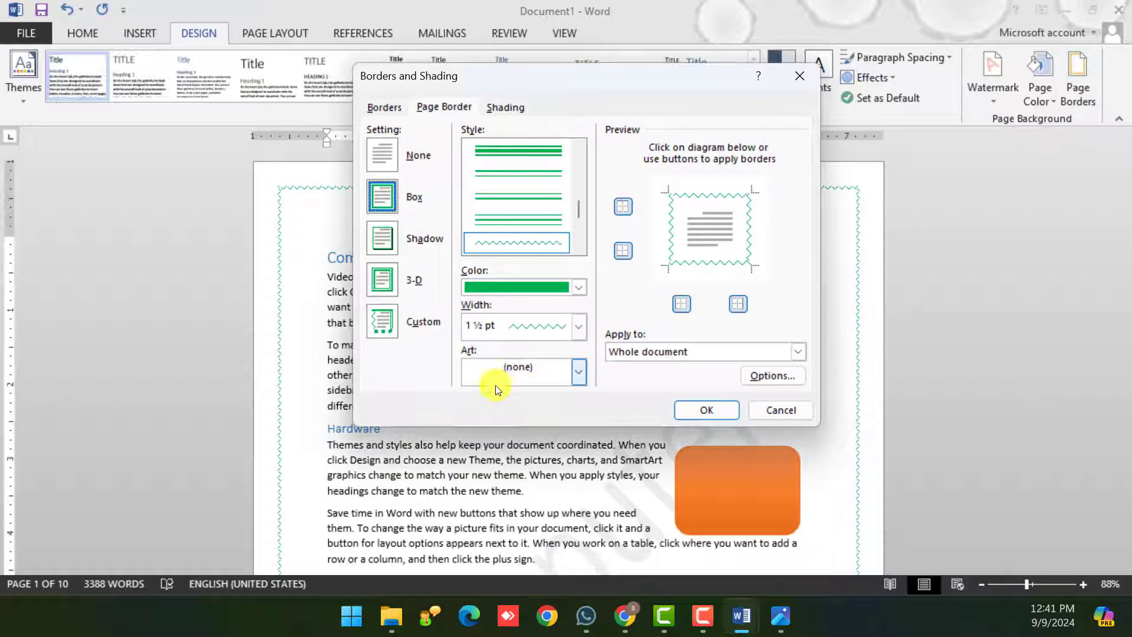
{"action": "scroll", "coordinate": [576, 238], "scroll_direction": "down", "scroll_amount": 2}
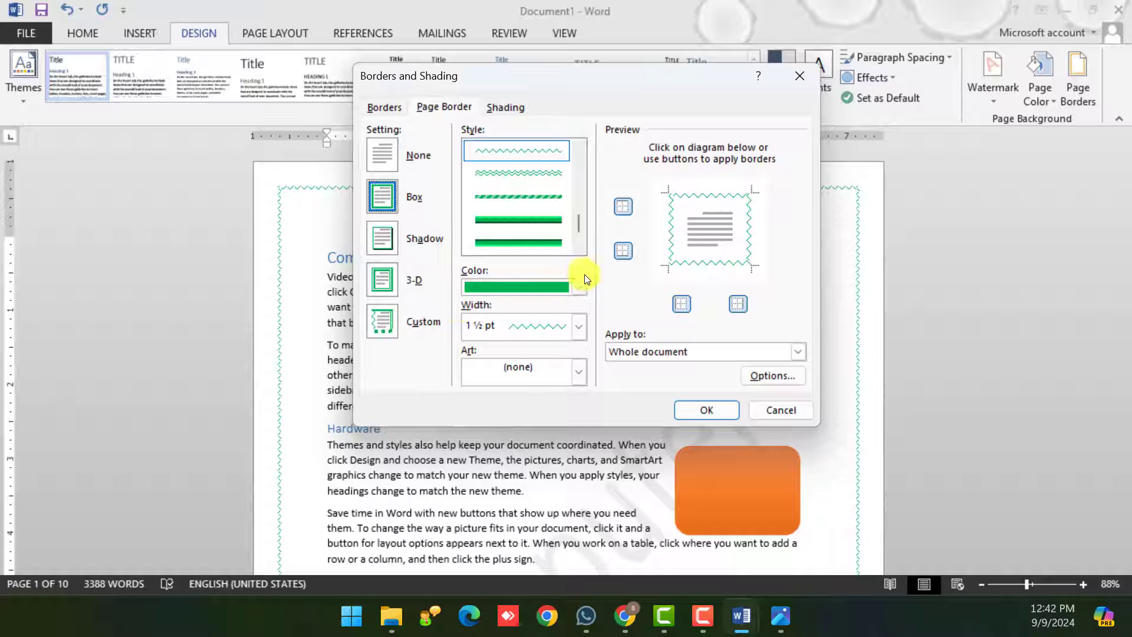
{"action": "mouse_move", "coordinate": [605, 77]}
{"action": "left_mouse_down"}
{"action": "mouse_move", "coordinate": [693, 189]}
{"action": "mouse_move", "coordinate": [576, 169]}
{"action": "left_mouse_up"}
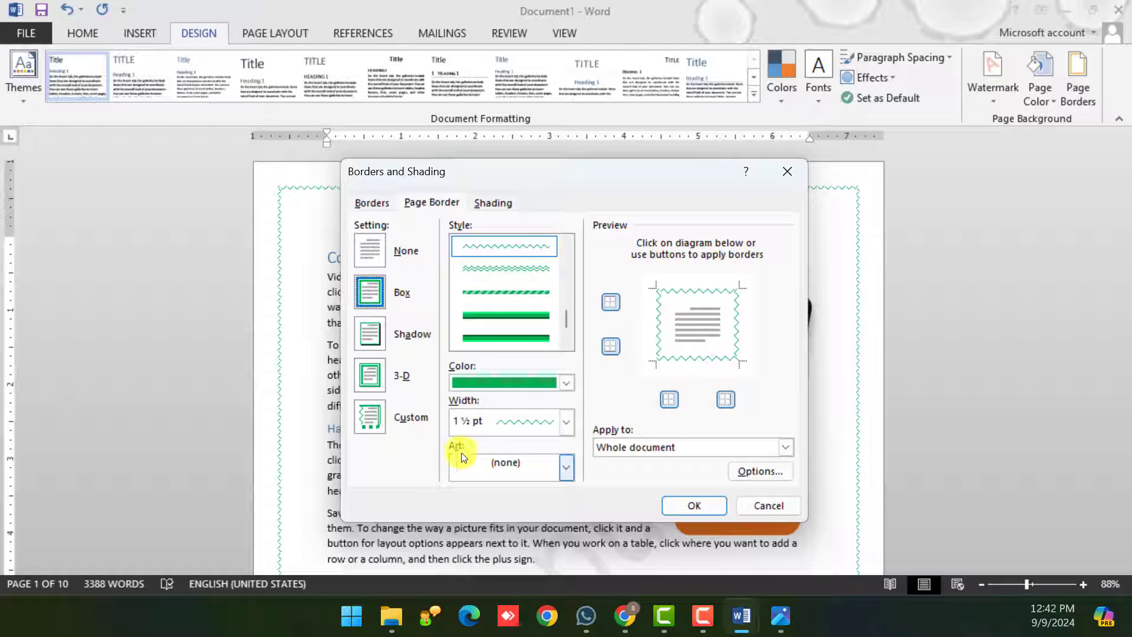
{"action": "left_click", "coordinate": [568, 466]}
{"action": "scroll", "coordinate": [533, 388], "scroll_direction": "down", "scroll_amount": 6}
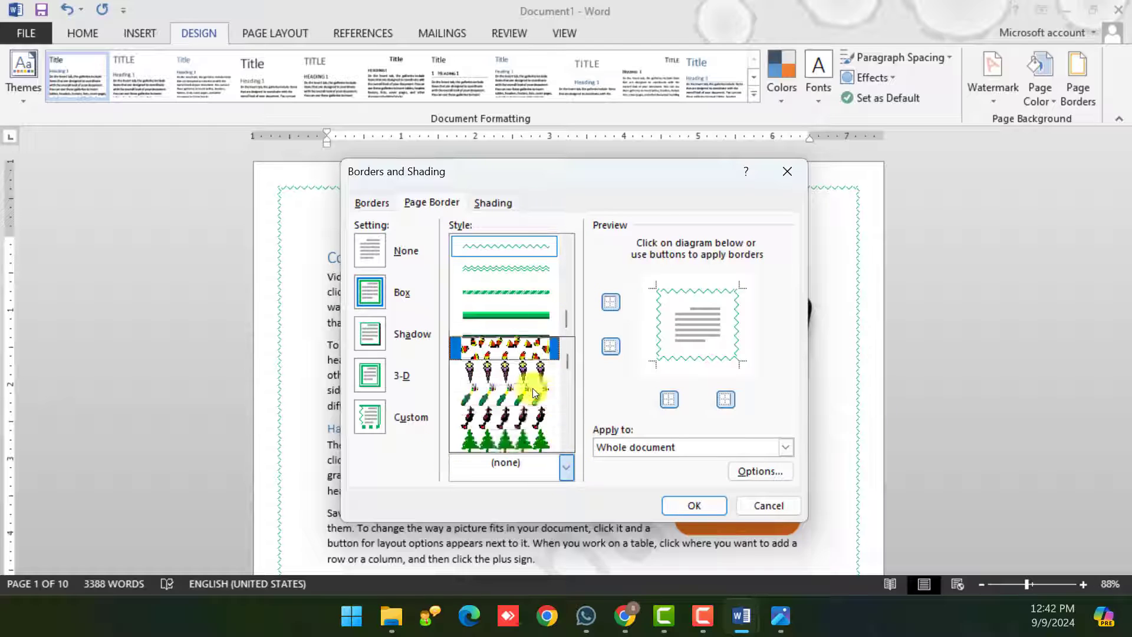
{"action": "scroll", "coordinate": [528, 393], "scroll_direction": "down", "scroll_amount": 8}
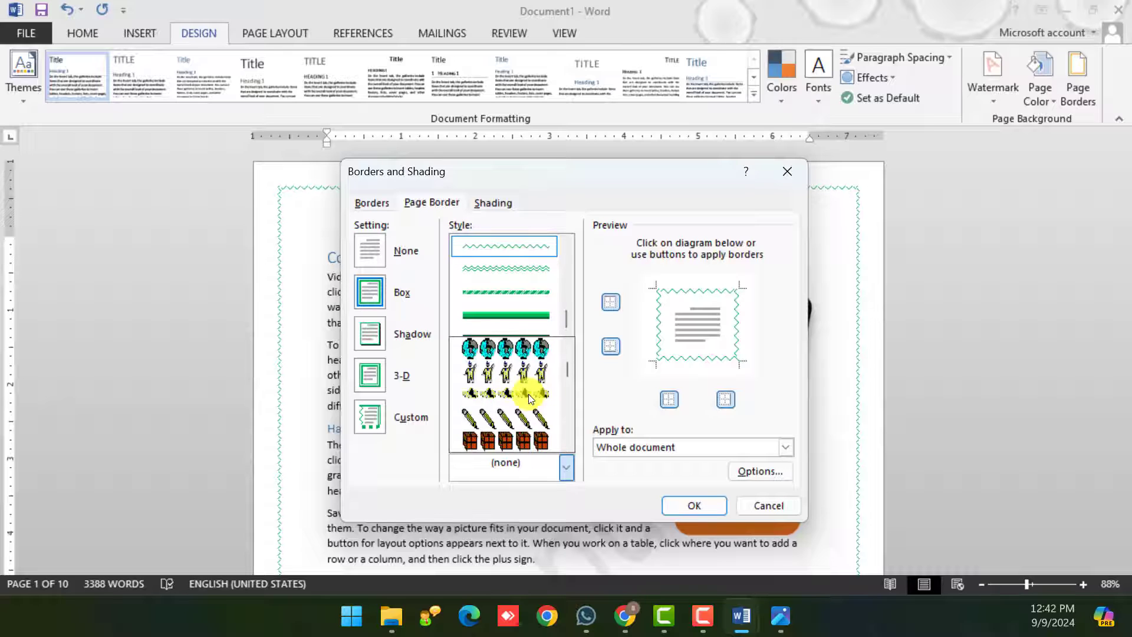
{"action": "scroll", "coordinate": [512, 398], "scroll_direction": "down", "scroll_amount": 2}
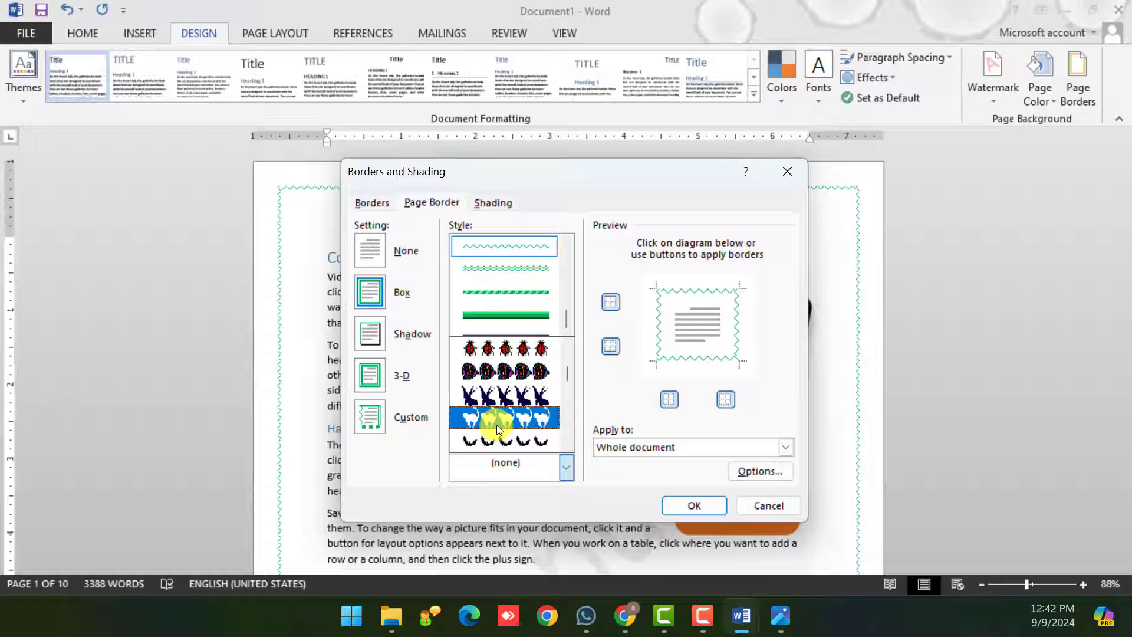
{"action": "left_click", "coordinate": [496, 401]}
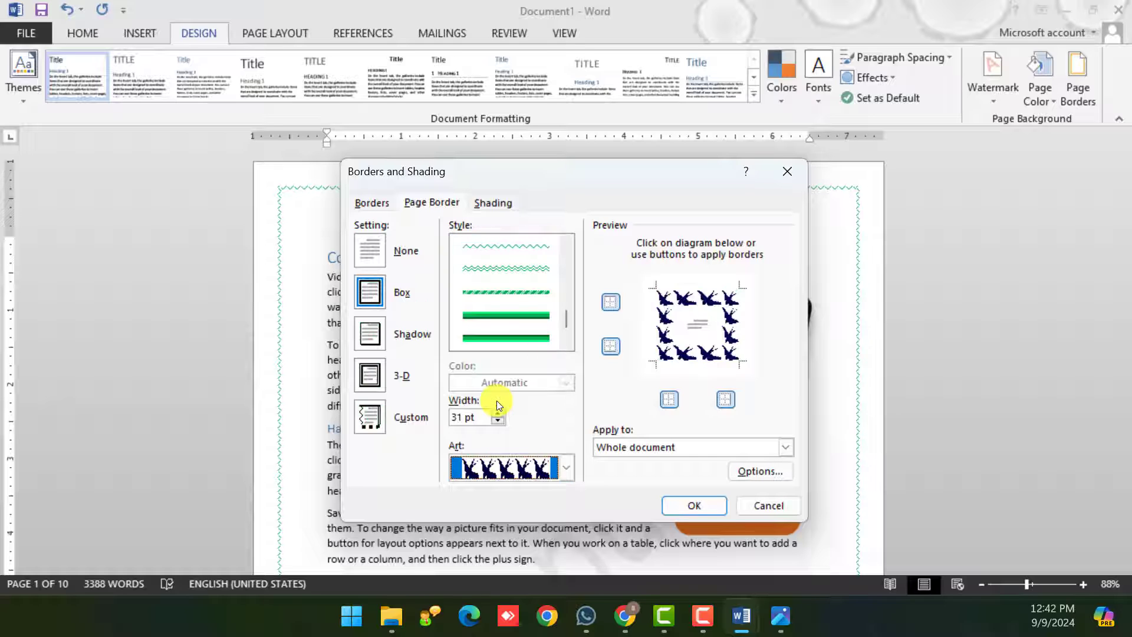
{"action": "left_click", "coordinate": [695, 504]}
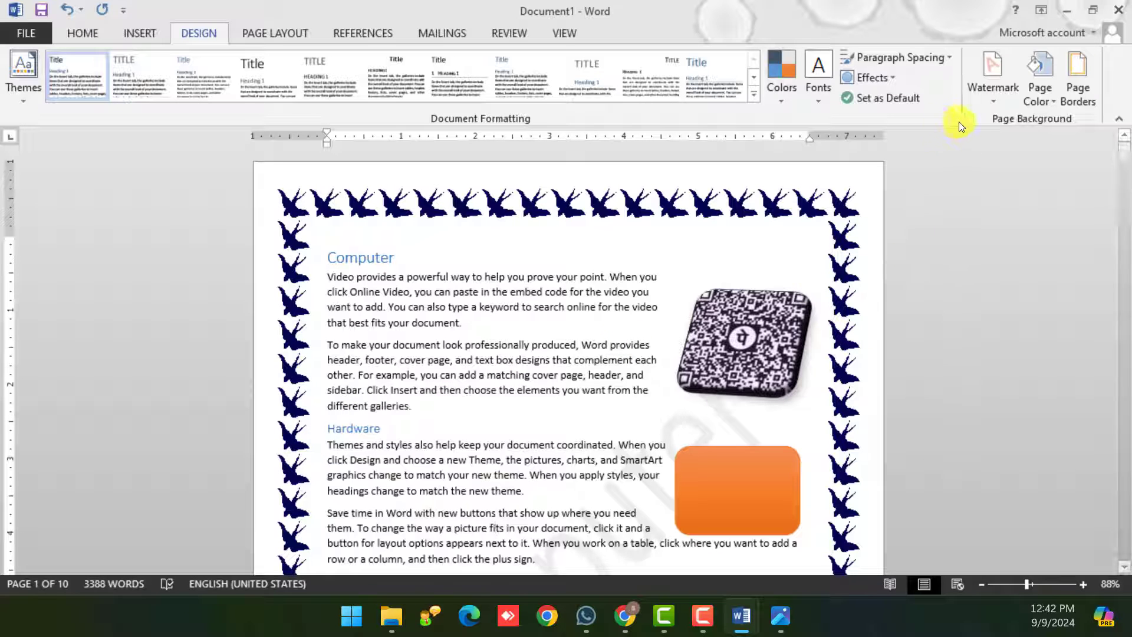
- Change the page border art to the green fir trees and apply it
{"action": "left_click", "coordinate": [1063, 98]}
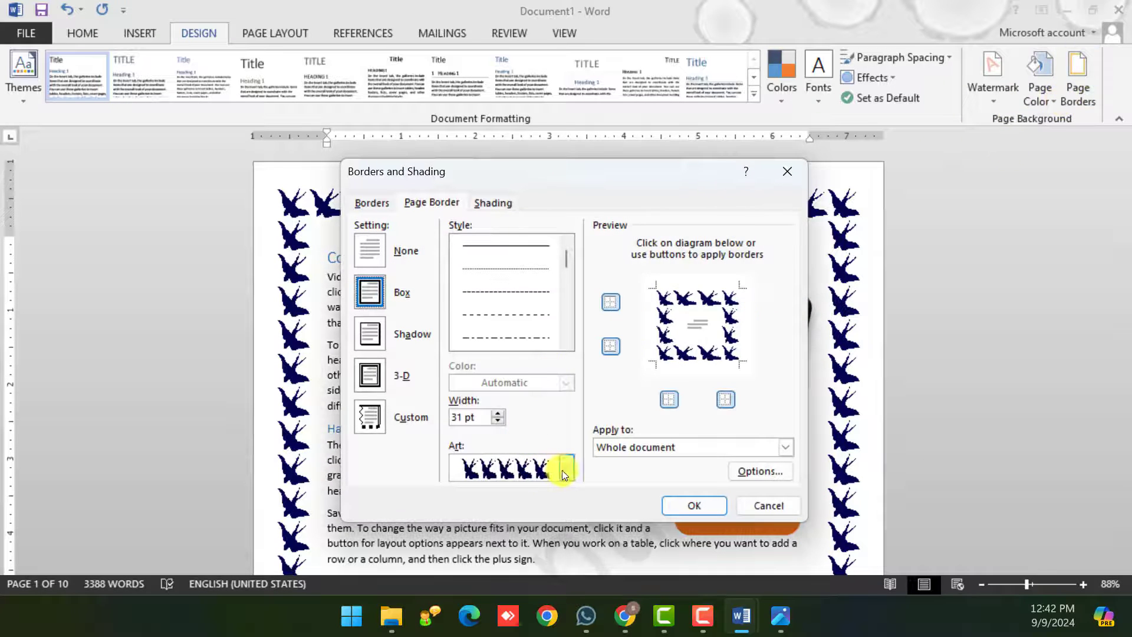
{"action": "left_click", "coordinate": [565, 469]}
{"action": "scroll", "coordinate": [531, 442], "scroll_direction": "up", "scroll_amount": 5}
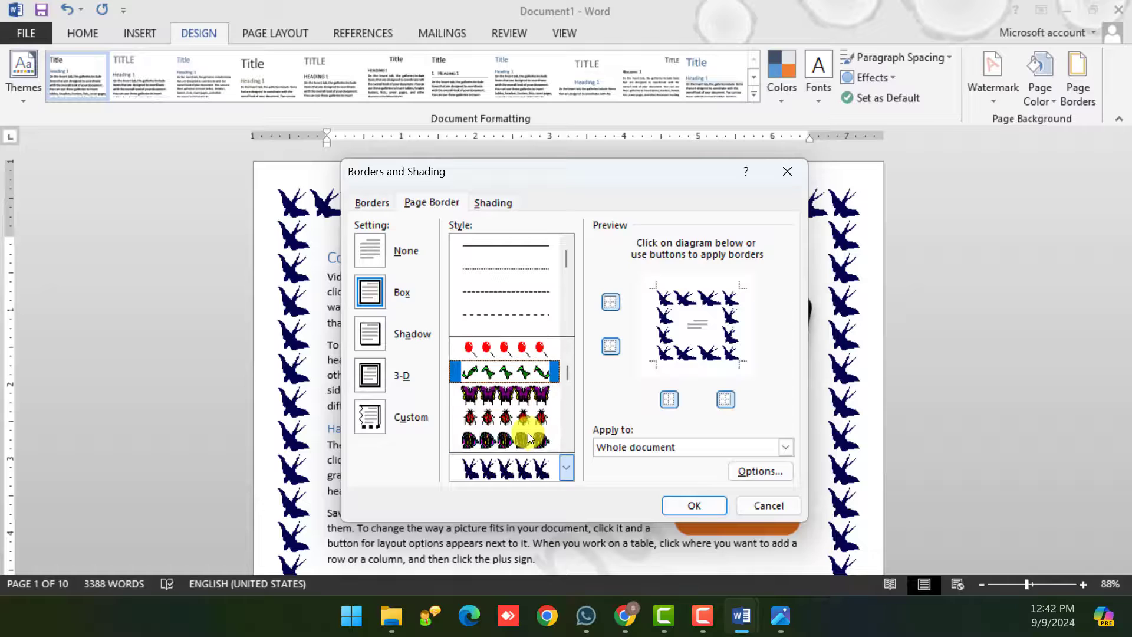
{"action": "scroll", "coordinate": [529, 433], "scroll_direction": "up", "scroll_amount": 5}
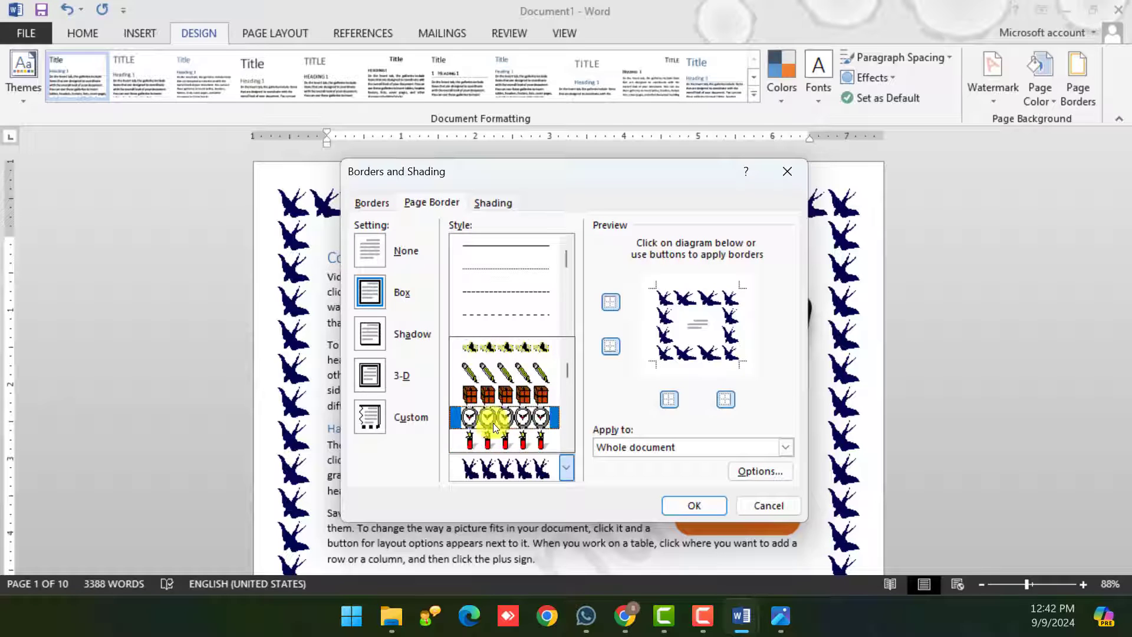
{"action": "scroll", "coordinate": [495, 427], "scroll_direction": "up", "scroll_amount": 6}
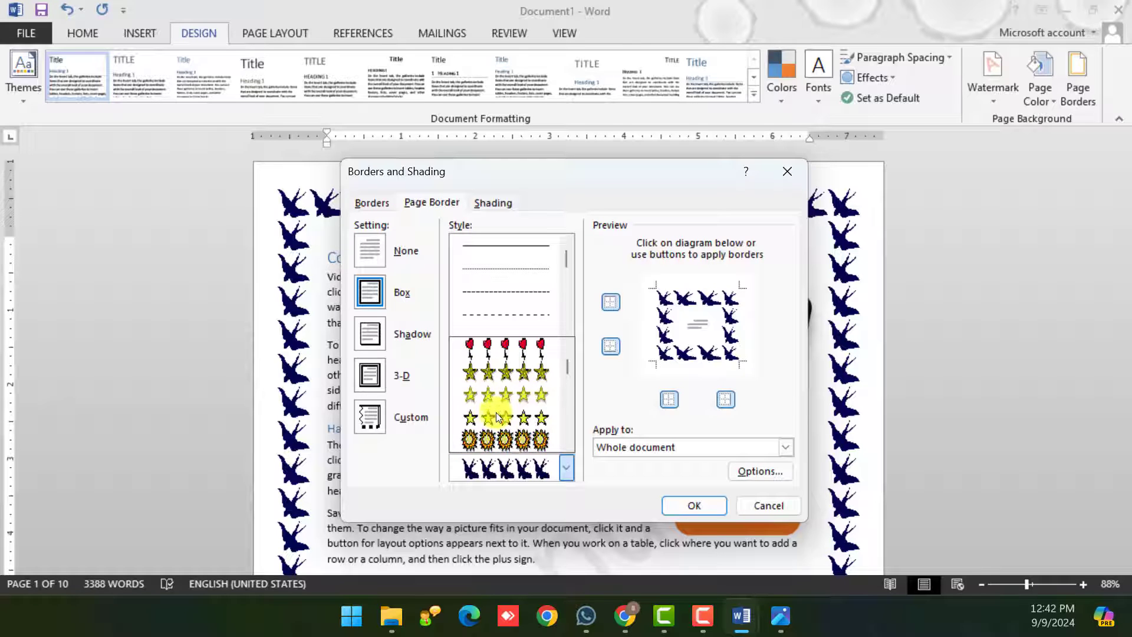
{"action": "scroll", "coordinate": [500, 414], "scroll_direction": "up", "scroll_amount": 6}
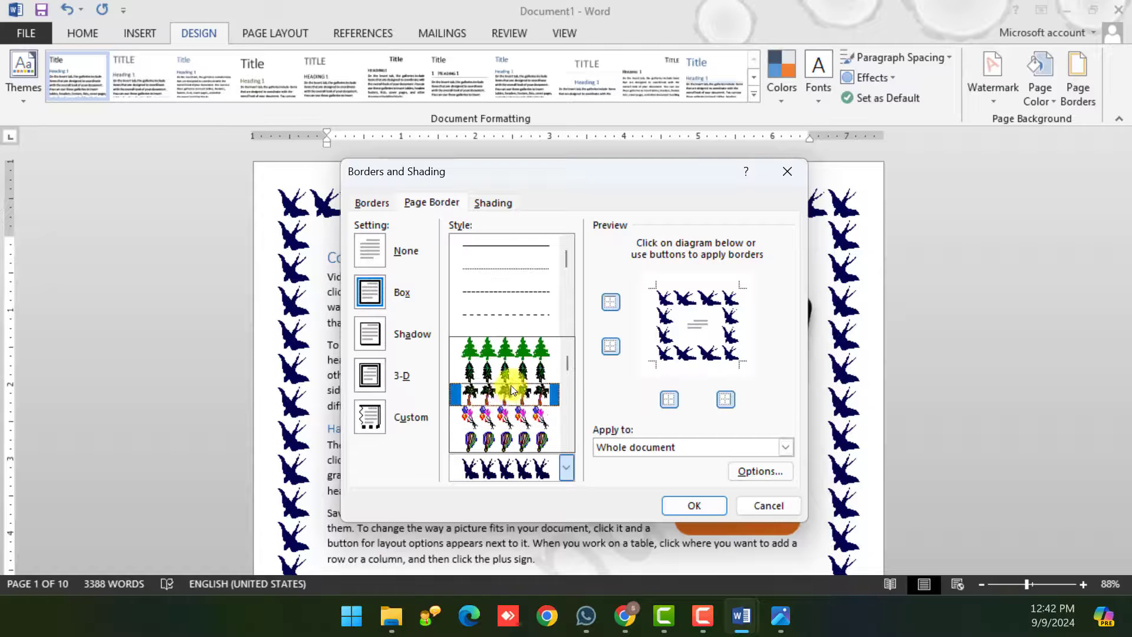
{"action": "left_click", "coordinate": [512, 340]}
{"action": "left_click", "coordinate": [708, 506]}
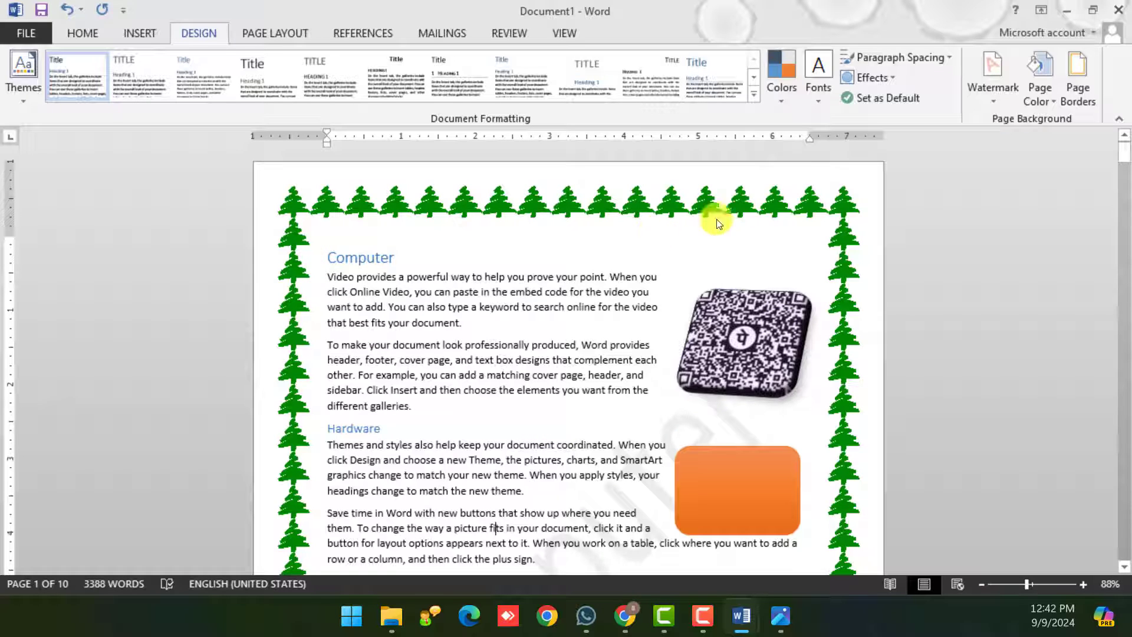
- Clear the fir tree art, choose the red cocktail glass art for the page border, and apply it
{"action": "left_click", "coordinate": [1074, 97]}
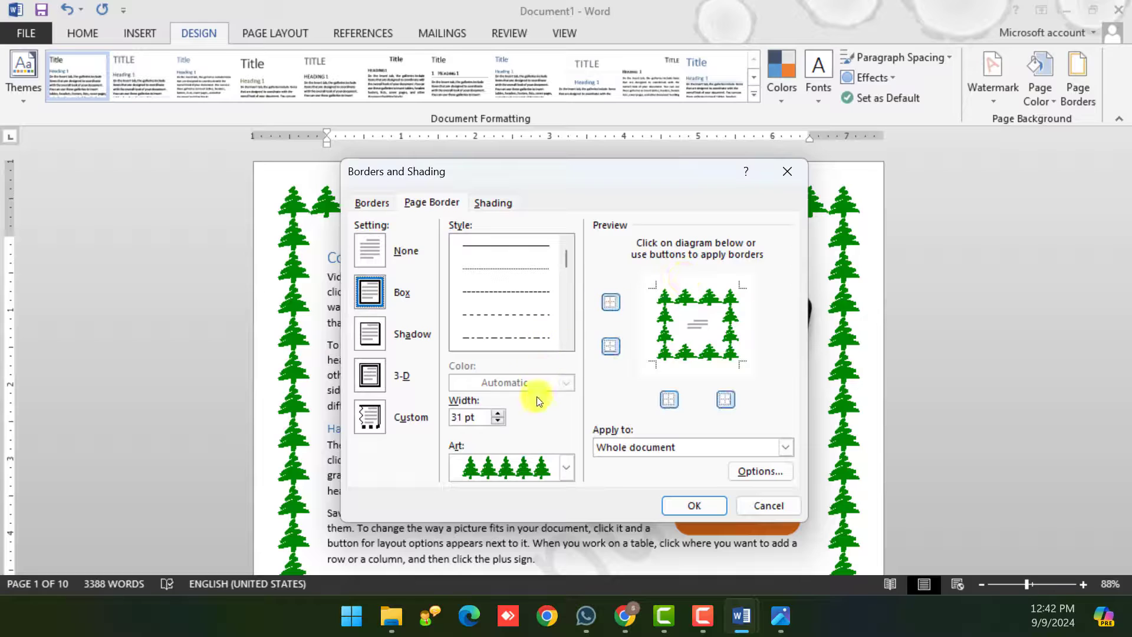
{"action": "left_click", "coordinate": [565, 467]}
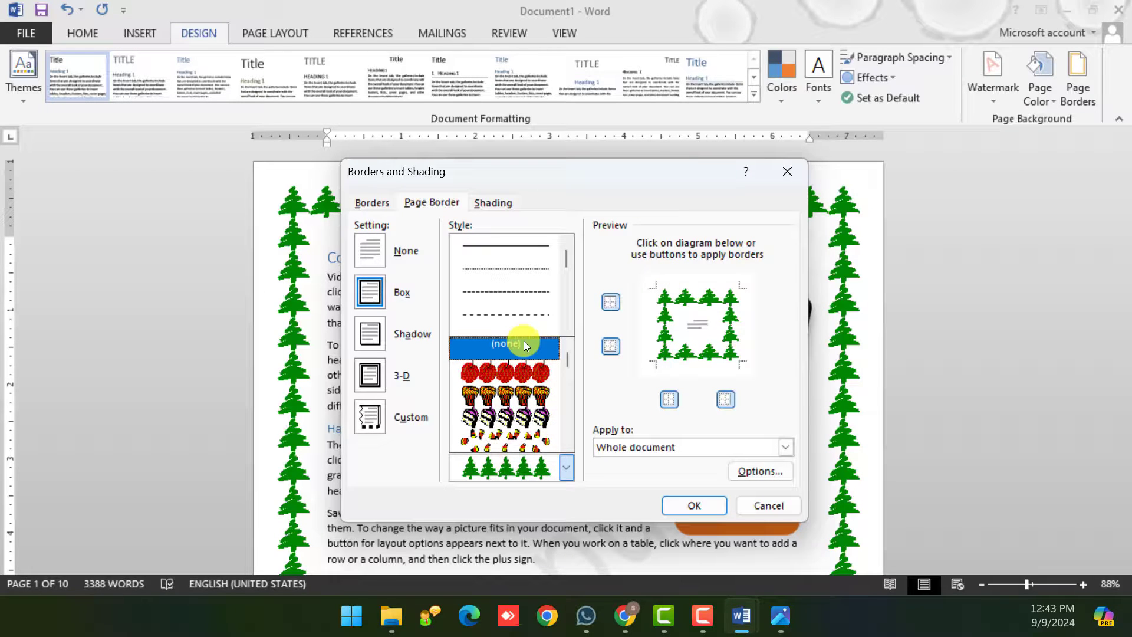
{"action": "left_click", "coordinate": [524, 343]}
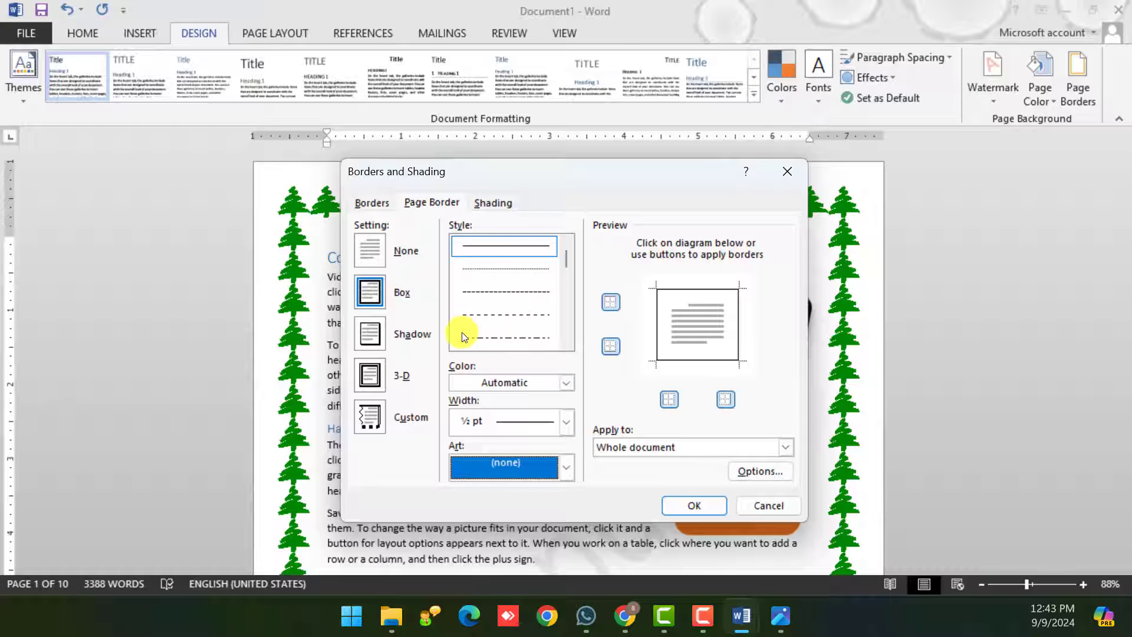
{"action": "left_click", "coordinate": [566, 461]}
{"action": "scroll", "coordinate": [521, 409], "scroll_direction": "down", "scroll_amount": 2}
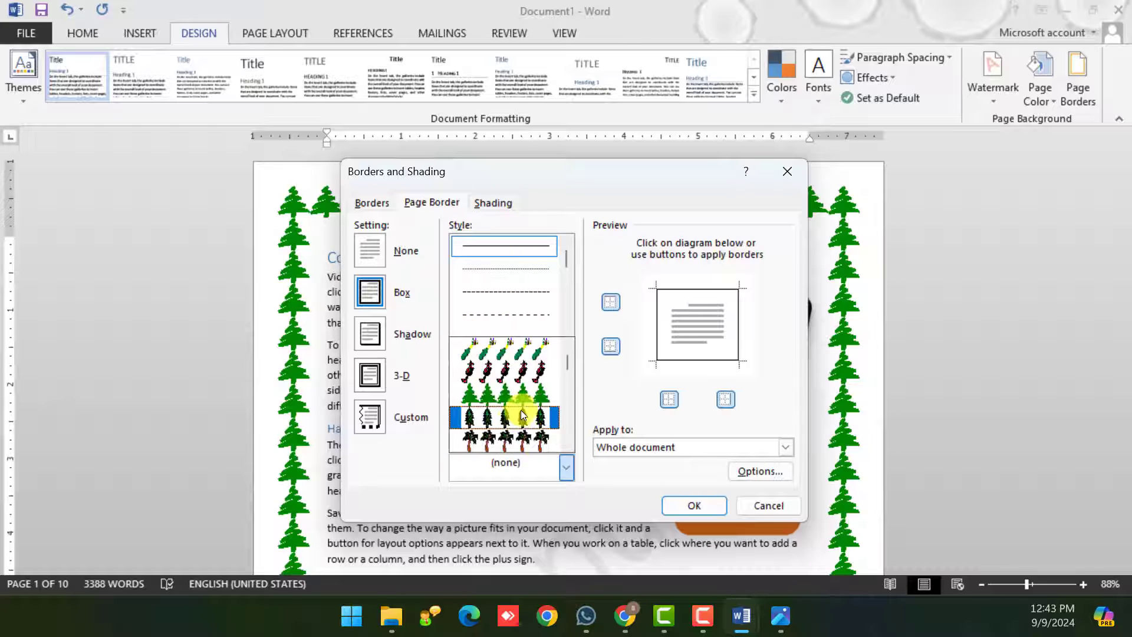
{"action": "left_click", "coordinate": [501, 375]}
{"action": "left_click", "coordinate": [691, 513]}
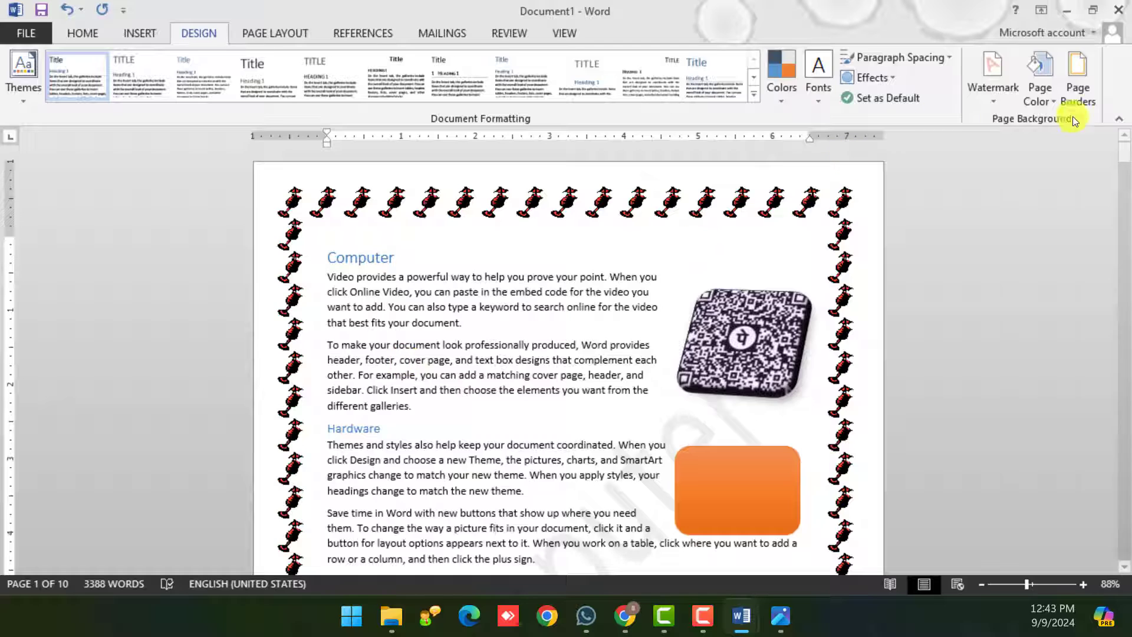
- Change the page border art to the palm trees, apply it, and check the border across the pages
{"action": "left_click", "coordinate": [1081, 88]}
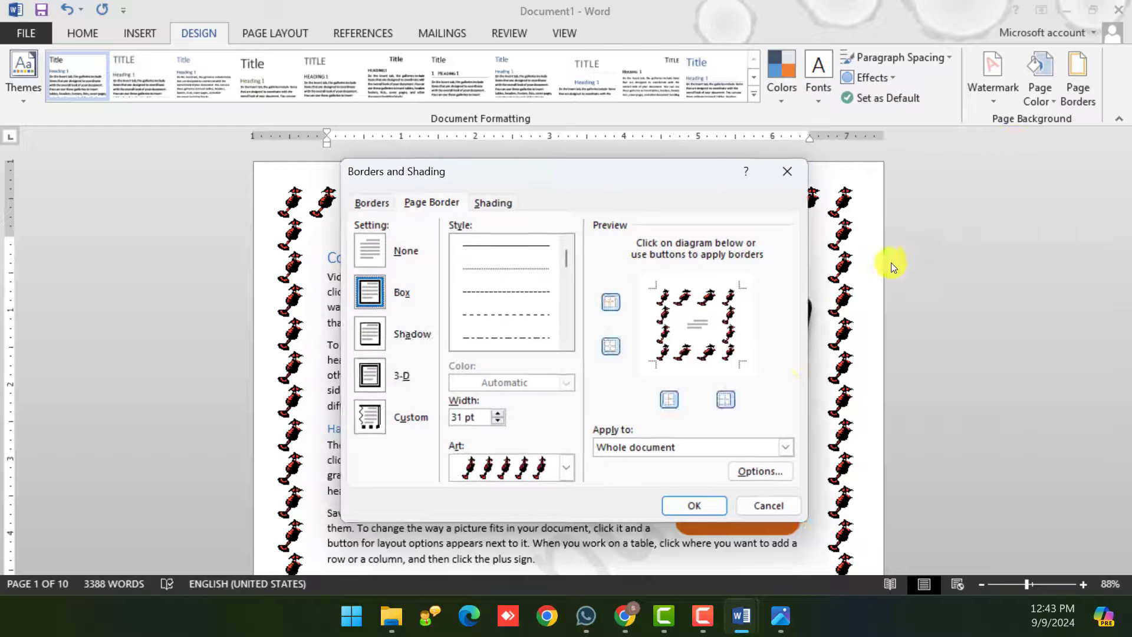
{"action": "left_click", "coordinate": [566, 467]}
{"action": "scroll", "coordinate": [509, 405], "scroll_direction": "down", "scroll_amount": 3}
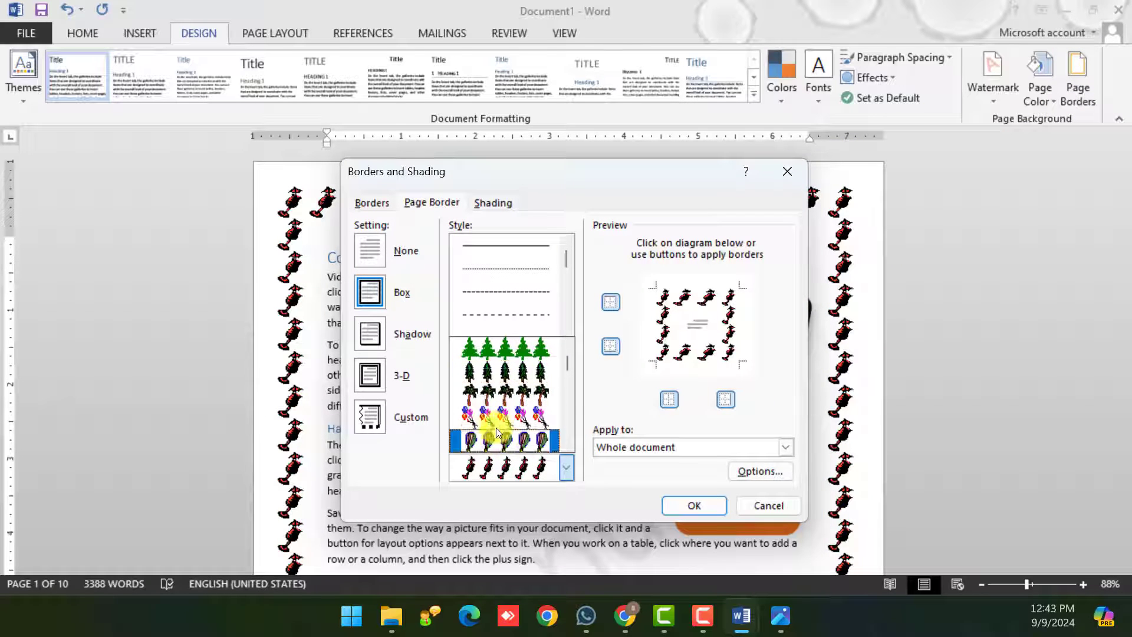
{"action": "left_click", "coordinate": [517, 394]}
{"action": "left_click", "coordinate": [694, 506]}
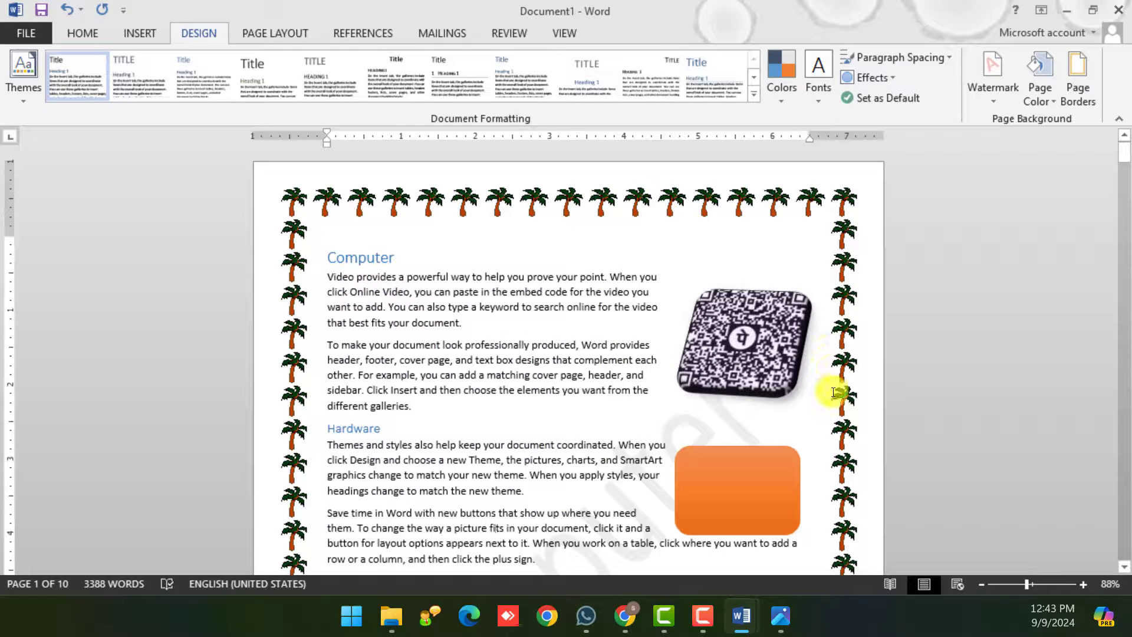
{"action": "scroll", "coordinate": [833, 392], "scroll_direction": "down", "scroll_amount": 10}
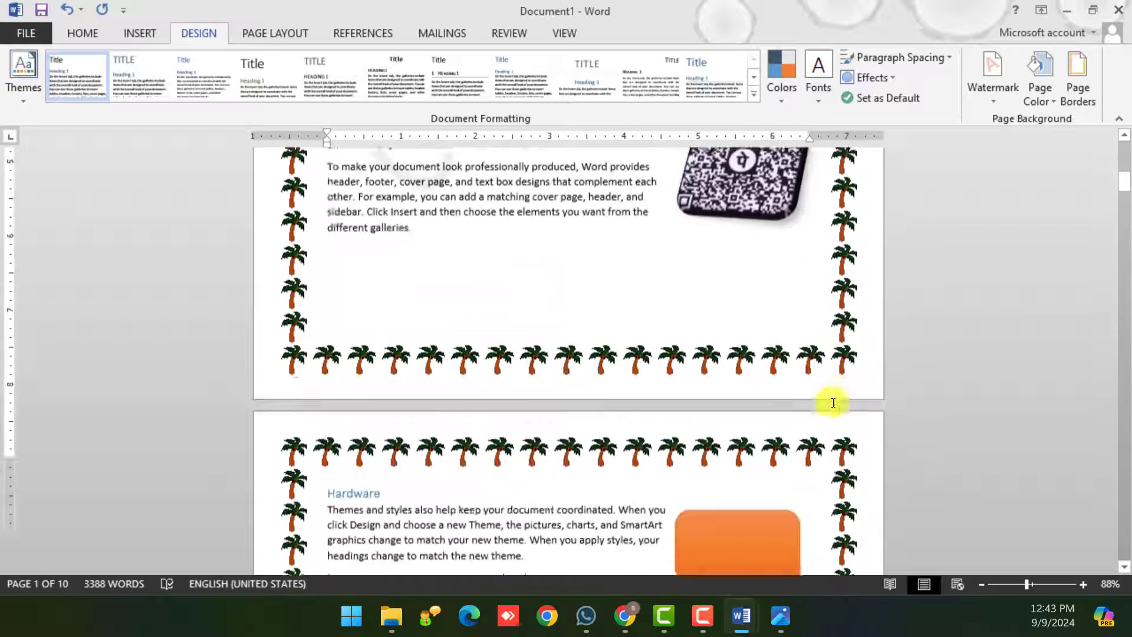
{"action": "scroll", "coordinate": [834, 403], "scroll_direction": "up", "scroll_amount": 7}
{"action": "scroll", "coordinate": [833, 403], "scroll_direction": "up", "scroll_amount": 3}
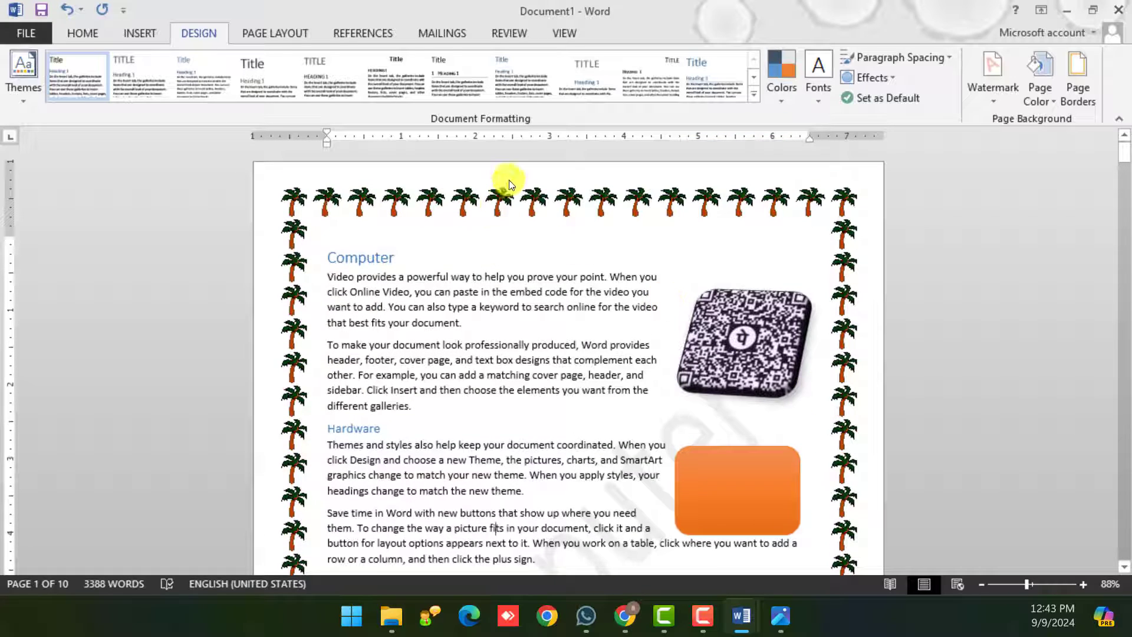
{"action": "left_click", "coordinate": [83, 34]}
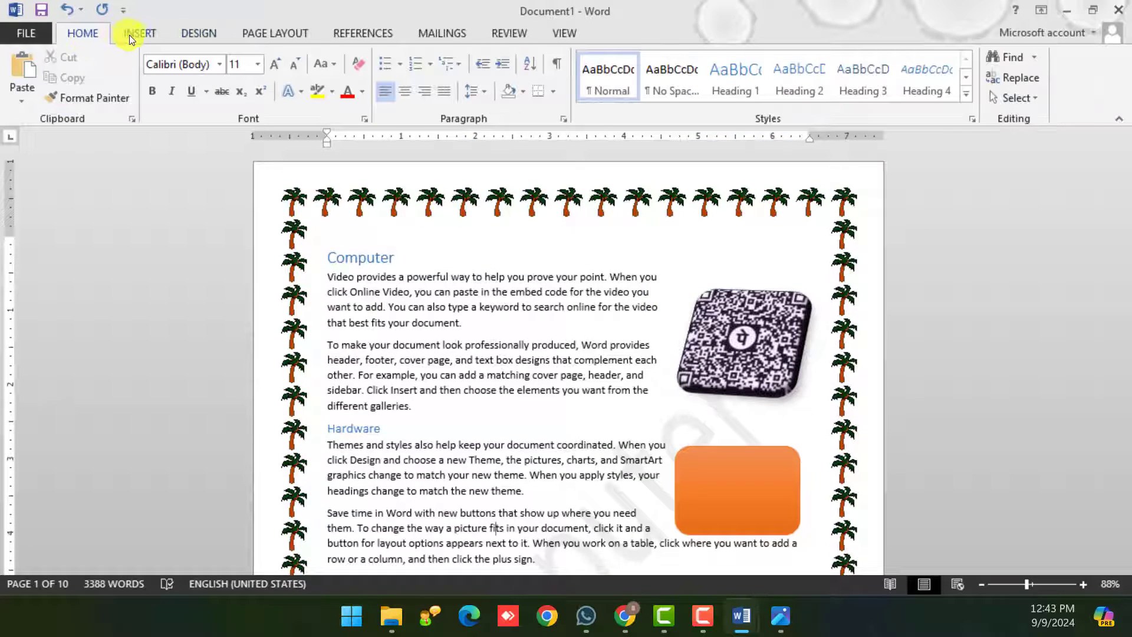
{"action": "left_click", "coordinate": [134, 34]}
{"action": "left_click", "coordinate": [183, 36]}
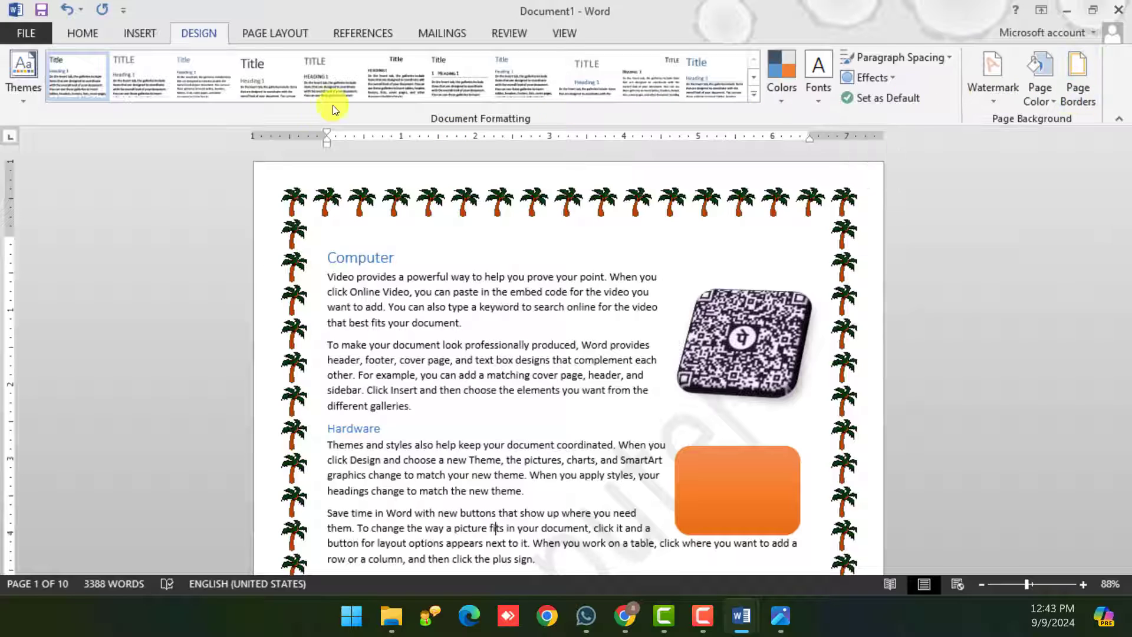
{"action": "left_click", "coordinate": [142, 33]}
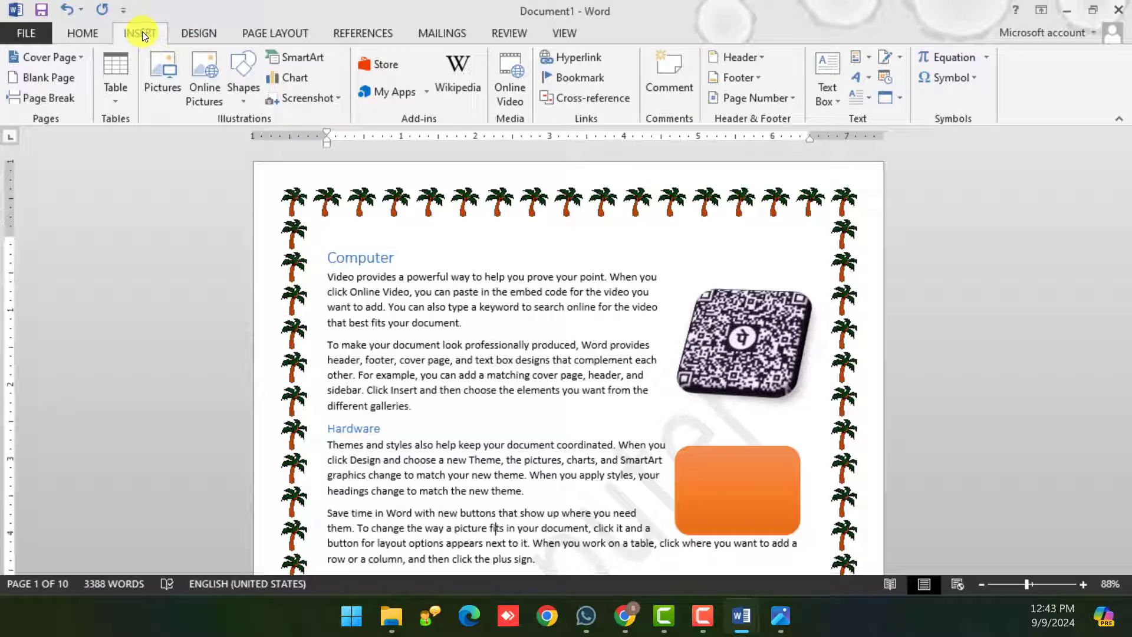
{"action": "left_click", "coordinate": [98, 31]}
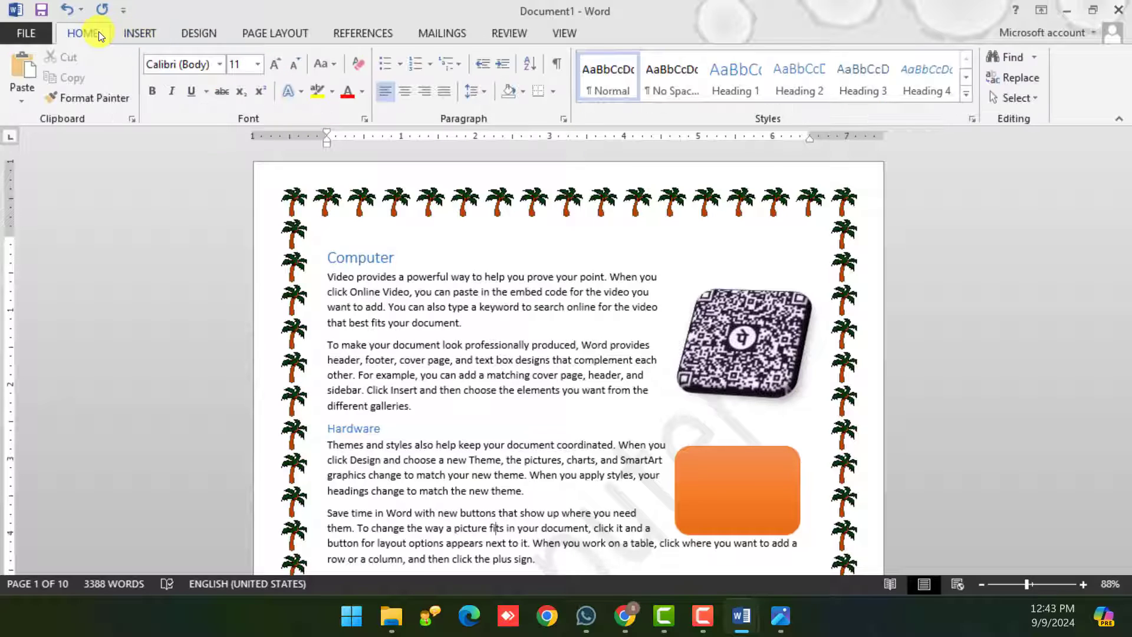
{"action": "left_click", "coordinate": [135, 33]}
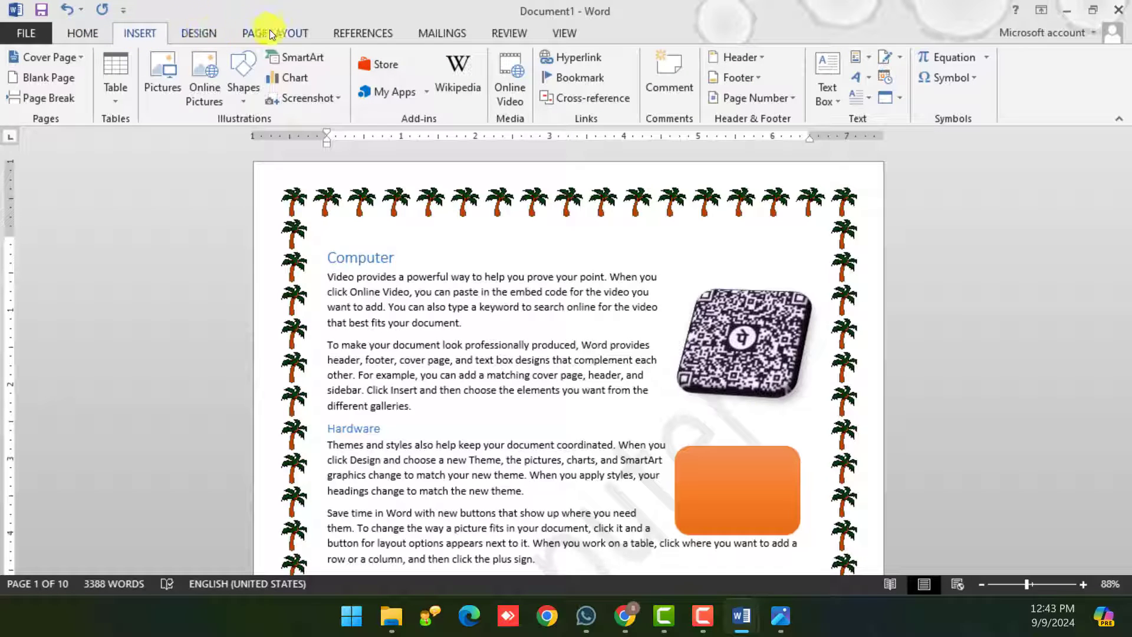
{"action": "left_click", "coordinate": [242, 31]}
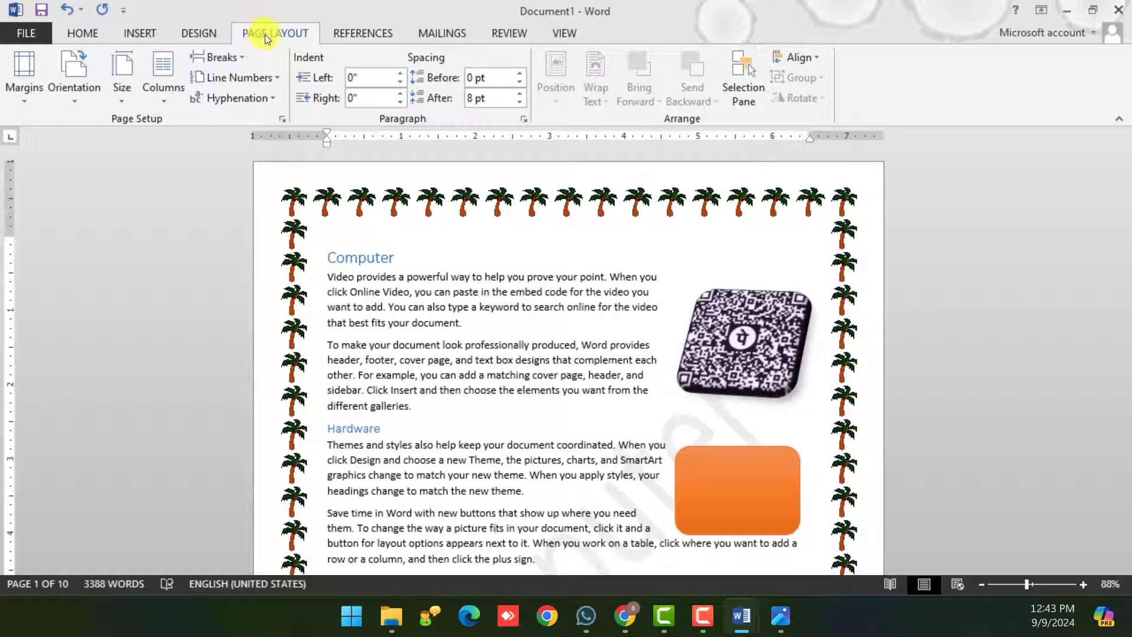